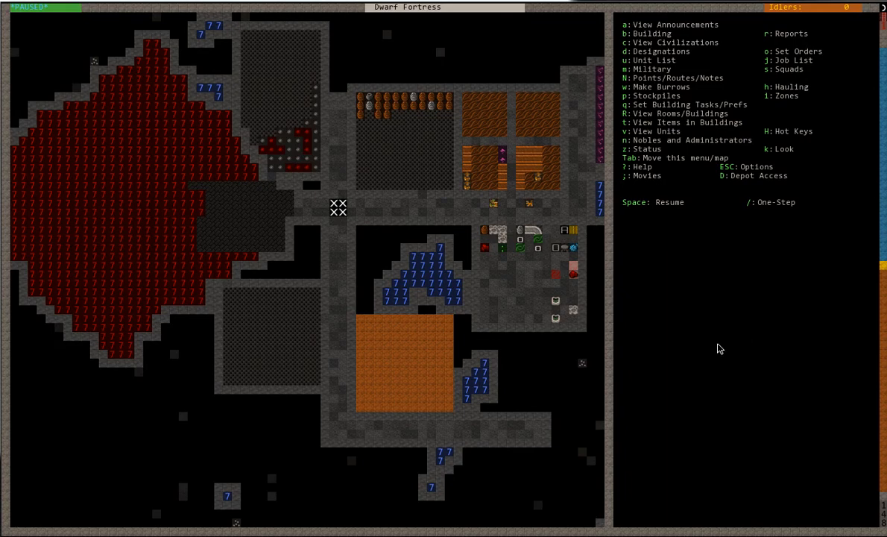
Browse the z-levels to bring the fortress rooms beside the volcano into view.
{"action": "key", "text": "shift+less"}
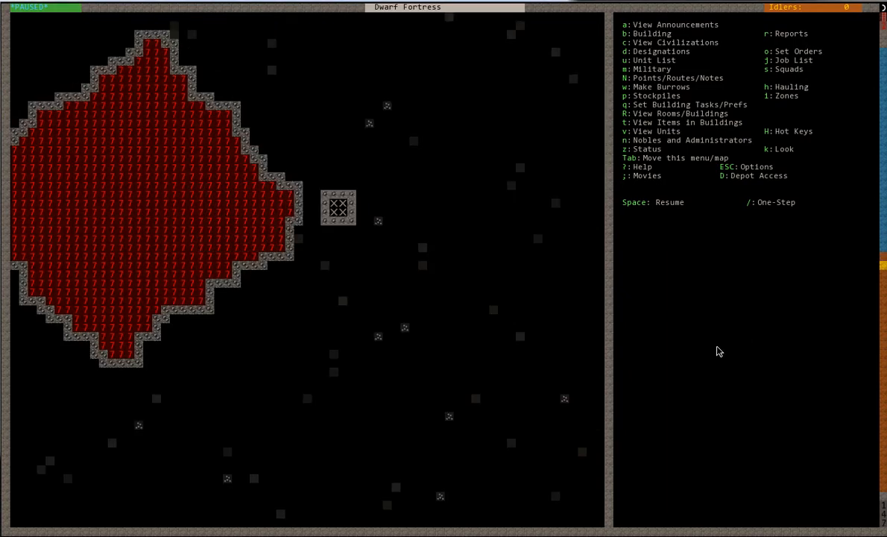
{"action": "key", "text": "shift+greater"}
{"action": "key", "text": "shift+greater"}
{"action": "key", "text": "shift+less"}
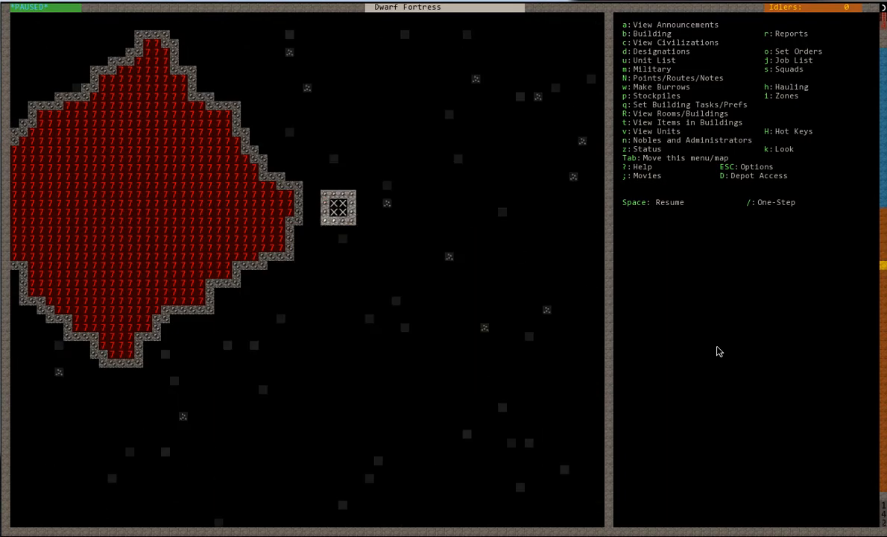
{"action": "key", "text": "shift+less"}
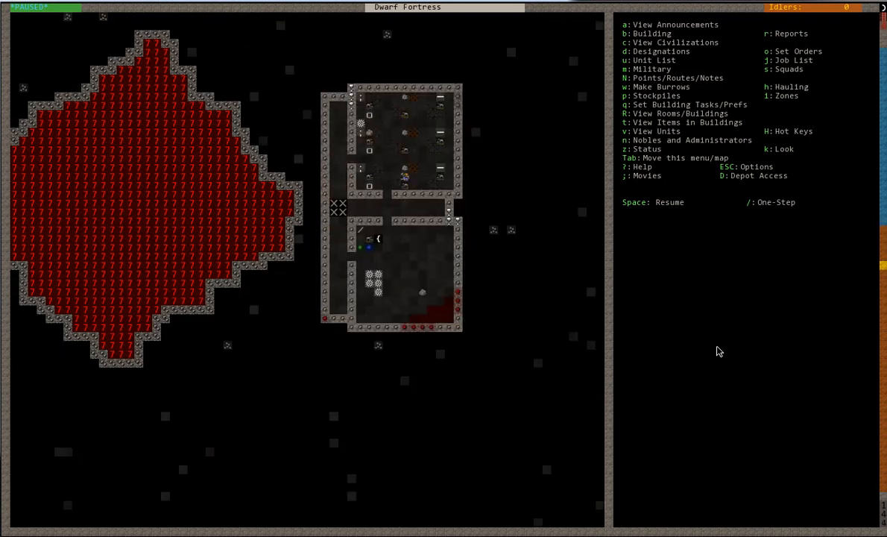
Unpause the game and move the view up to the grassy surface level.
{"action": "key", "text": "space"}
{"action": "key", "text": "shift+greater"}
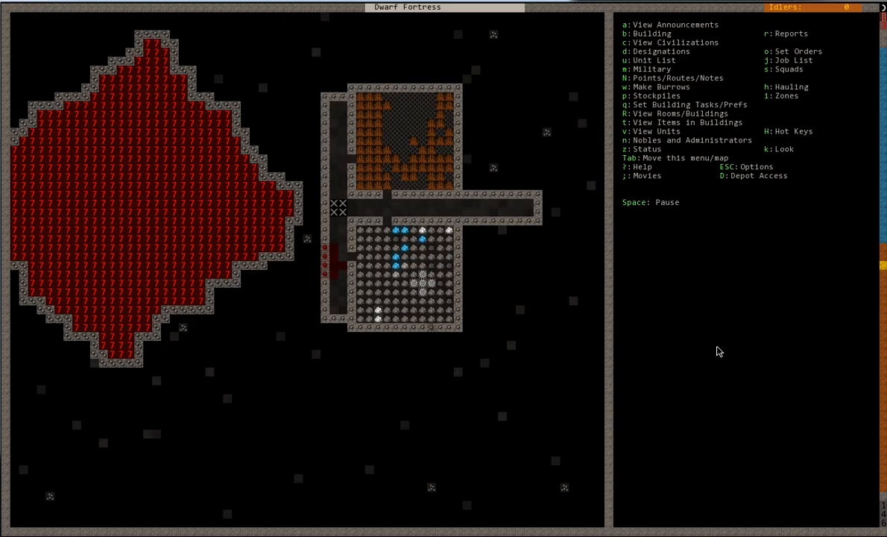
{"action": "key", "text": "shift+less"}
{"action": "key", "text": "shift+less"}
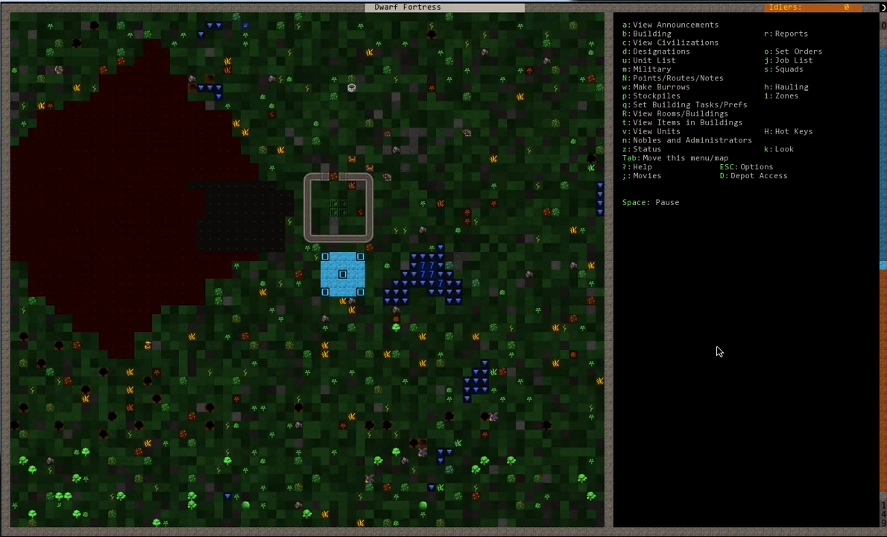
{"action": "key", "text": "shift+greater"}
{"action": "key", "text": "shift+greater"}
{"action": "key", "text": "shift+greater"}
{"action": "key", "text": "shift+less"}
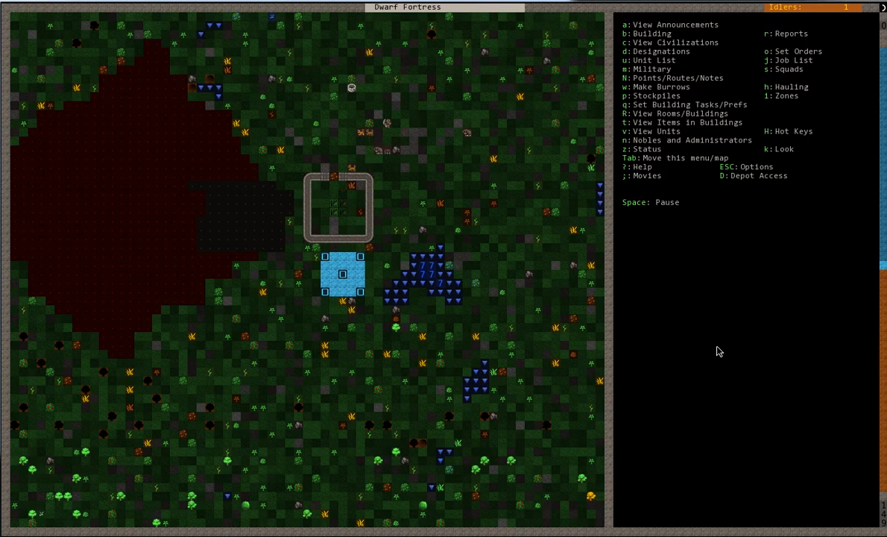
Review the announcements log, then descend to the fortress level and shift the view east.
{"action": "key", "text": "a"}
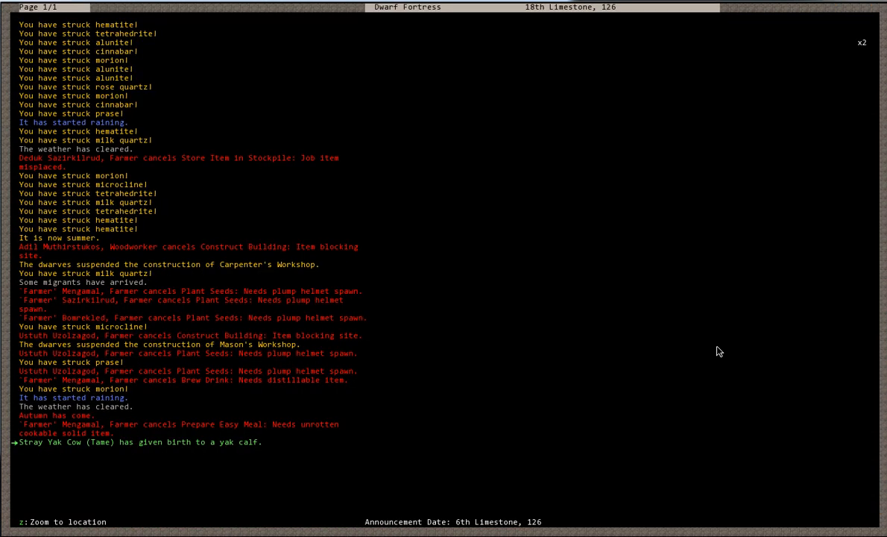
{"action": "key", "text": "Escape"}
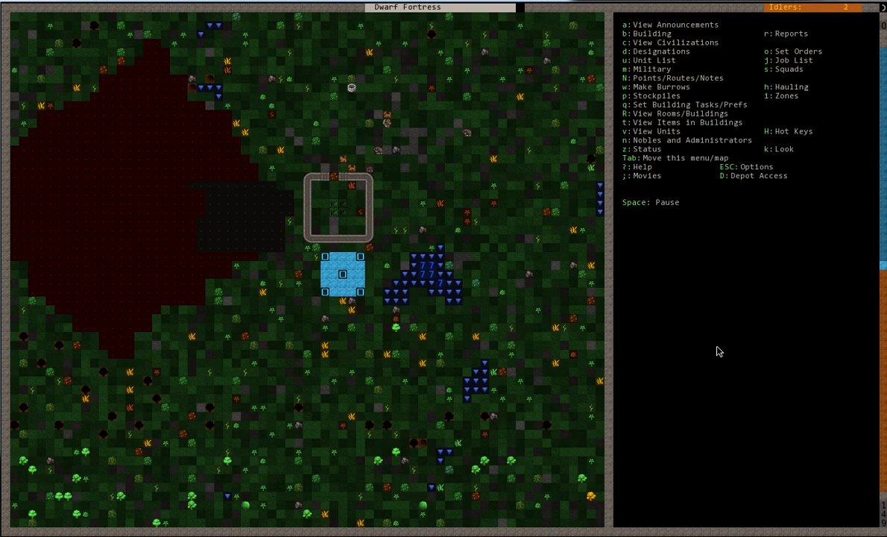
{"action": "key", "text": "shift+period"}
{"action": "key", "text": "Up"}
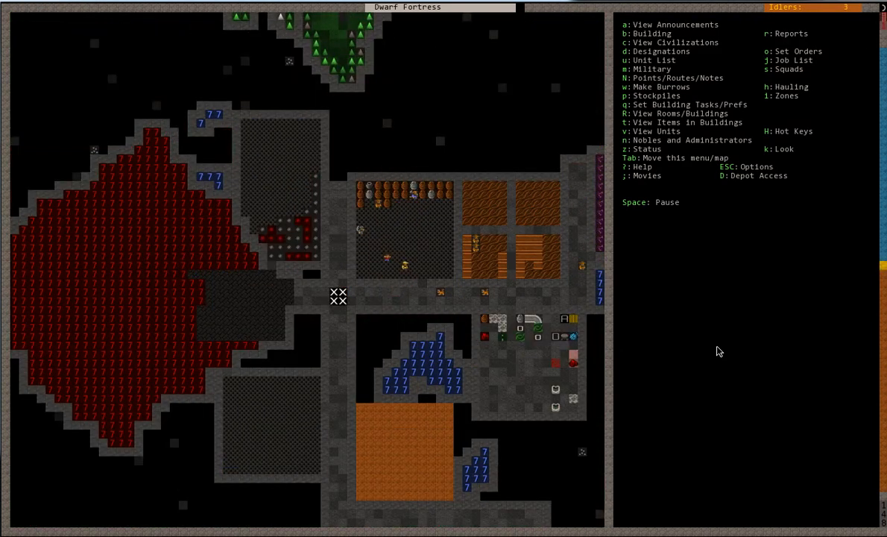
{"action": "key", "text": "Right"}
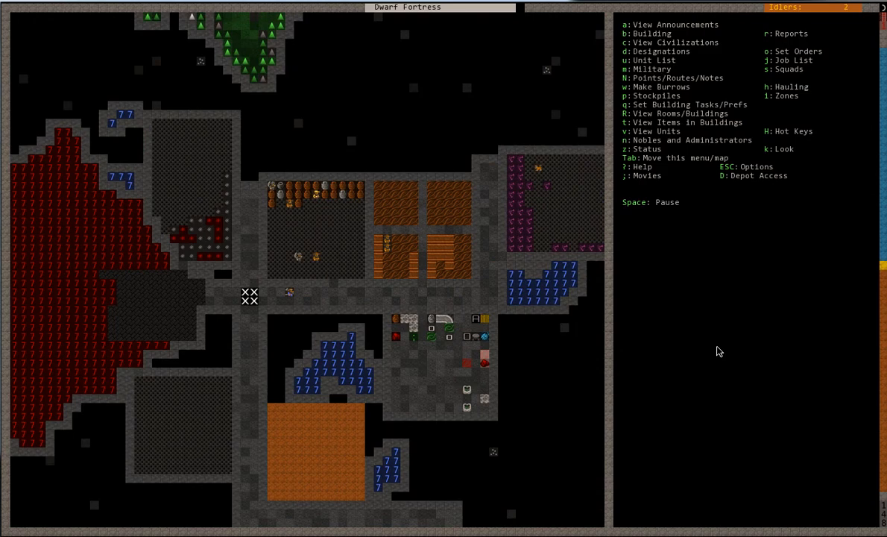
Inspect the Tanner's Shop and then the Kitchen with the building query tool.
{"action": "key", "text": "shift+Down"}
{"action": "key", "text": "shift+Right"}
{"action": "key", "text": "q"}
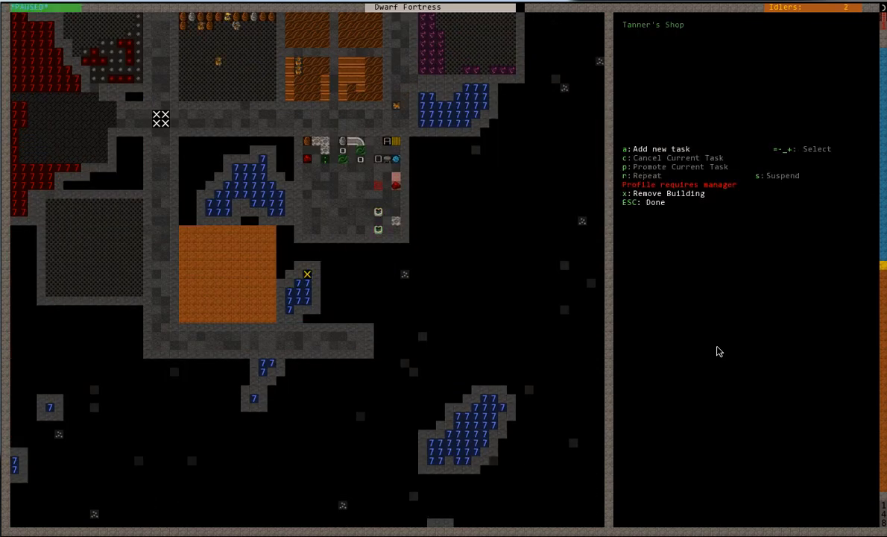
{"action": "key", "text": "Up"}
{"action": "key", "text": "Up"}
{"action": "key", "text": "Up"}
{"action": "key", "text": "Right"}
{"action": "key", "text": "Right"}
{"action": "key", "text": "Right"}
Inspect the Still, set its Brew Drink task to repeat, and resume play.
{"action": "key", "text": "Up"}
{"action": "key", "text": "Up"}
{"action": "key", "text": "a"}
{"action": "key", "text": "b"}
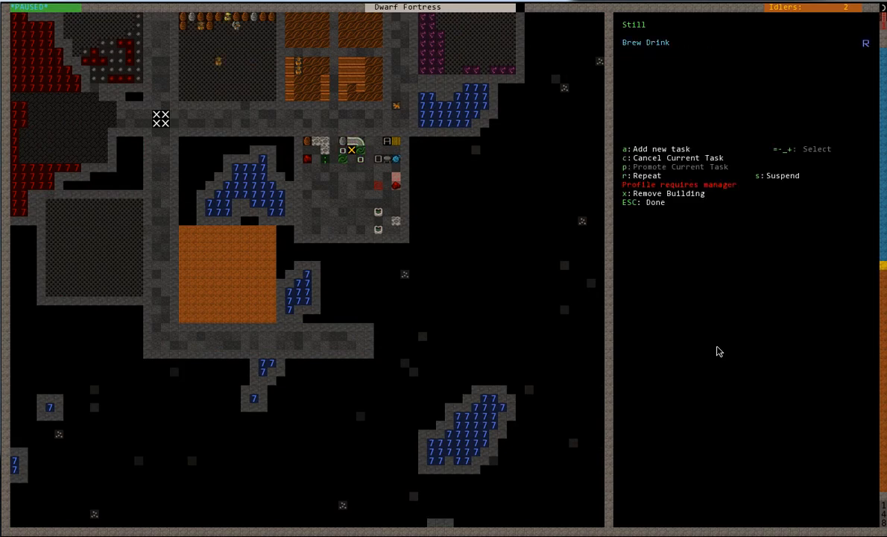
{"action": "key", "text": "Escape"}
{"action": "scroll", "coordinate": [298, 268], "scroll_direction": "down", "scroll_amount": 1}
{"action": "scroll", "coordinate": [298, 268], "scroll_direction": "up", "scroll_amount": 1}
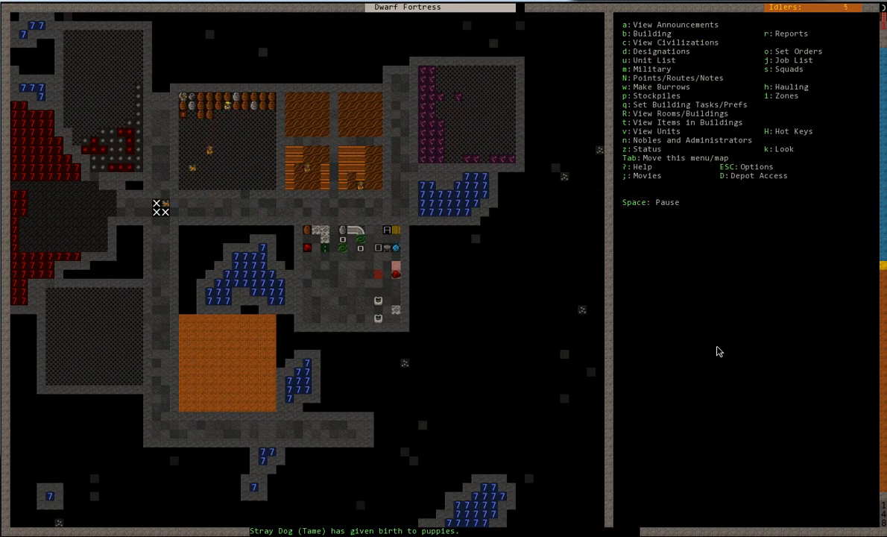
Navigate to the storeroom level and position the view on the gem-filled storeroom.
{"action": "key", "text": "shift+period"}
{"action": "key", "text": "shift+comma"}
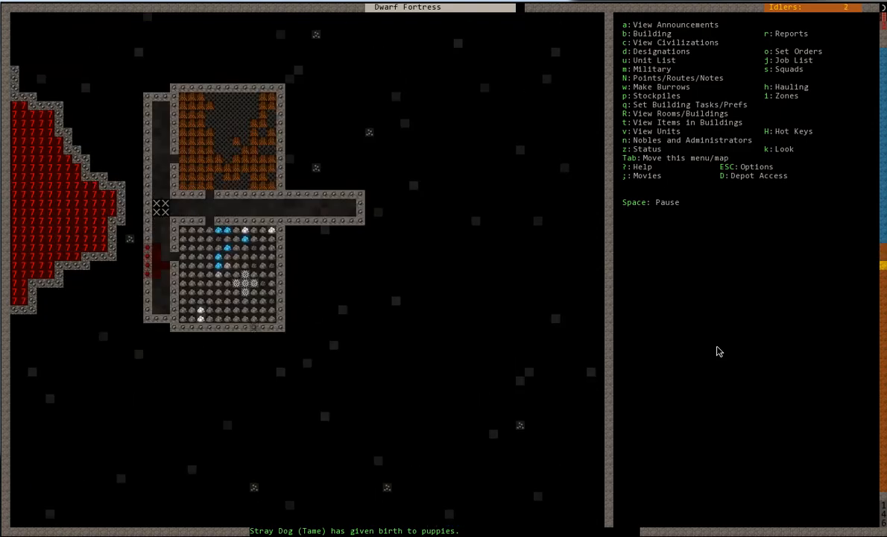
{"action": "key", "text": "Left"}
{"action": "key", "text": "Up"}
{"action": "key", "text": "Down"}
{"action": "key", "text": "Down"}
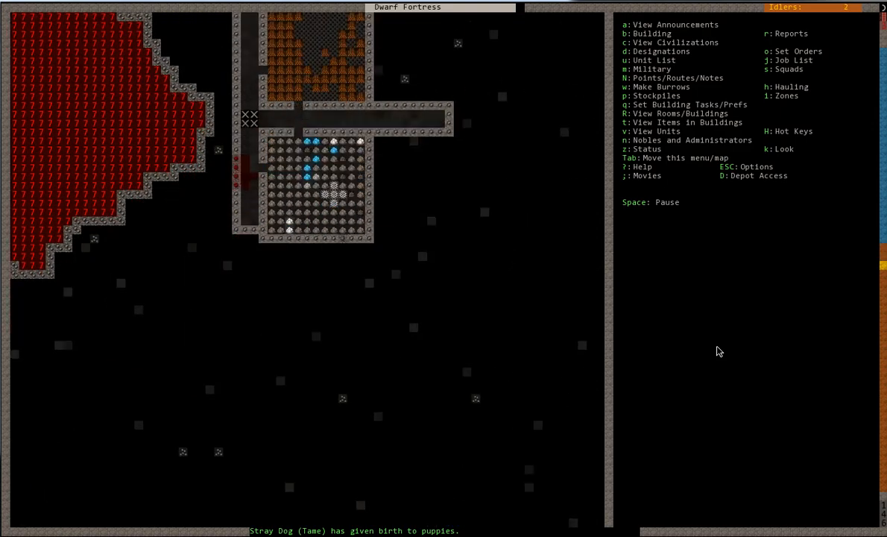
{"action": "key", "text": "Up"}
{"action": "key", "text": "shift+period"}
{"action": "key", "text": "shift+comma"}
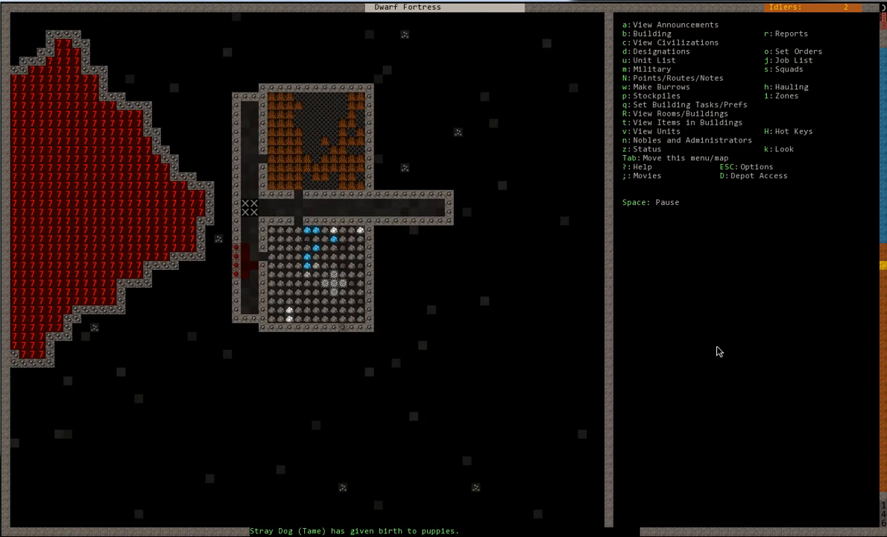
Mark a rectangular rock block east of the storeroom for mining, then stop designating.
{"action": "key", "text": "d"}
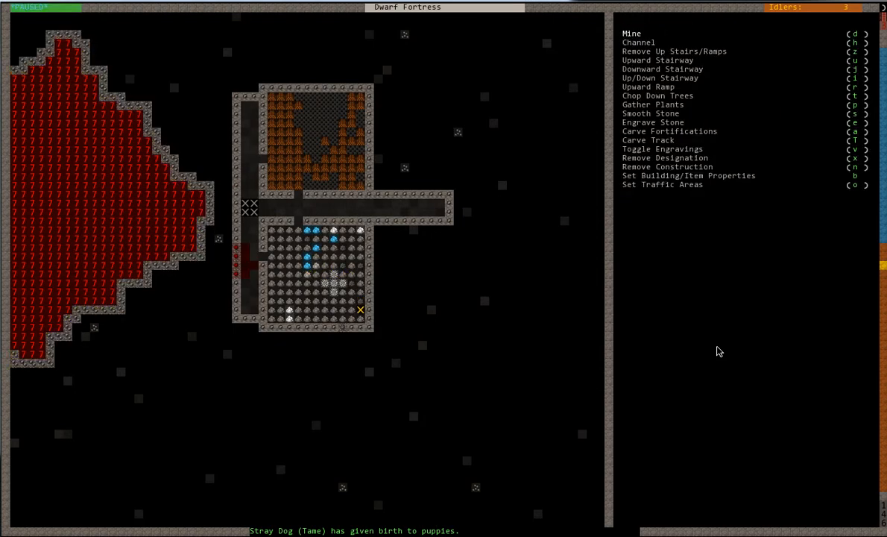
{"action": "key", "text": "Right"}
{"action": "key", "text": "Right"}
{"action": "key", "text": "Down"}
{"action": "key", "text": "Return"}
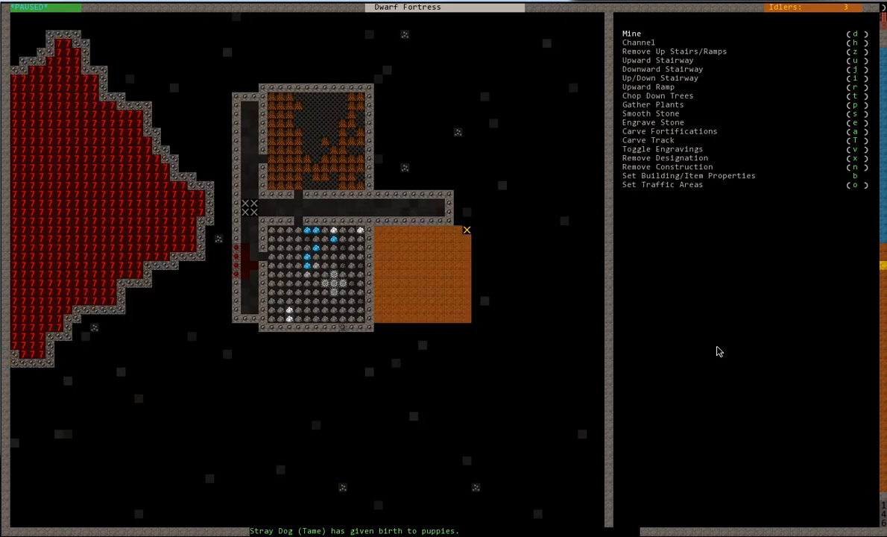
{"action": "key", "text": "shift+period"}
{"action": "key", "text": "shift+period"}
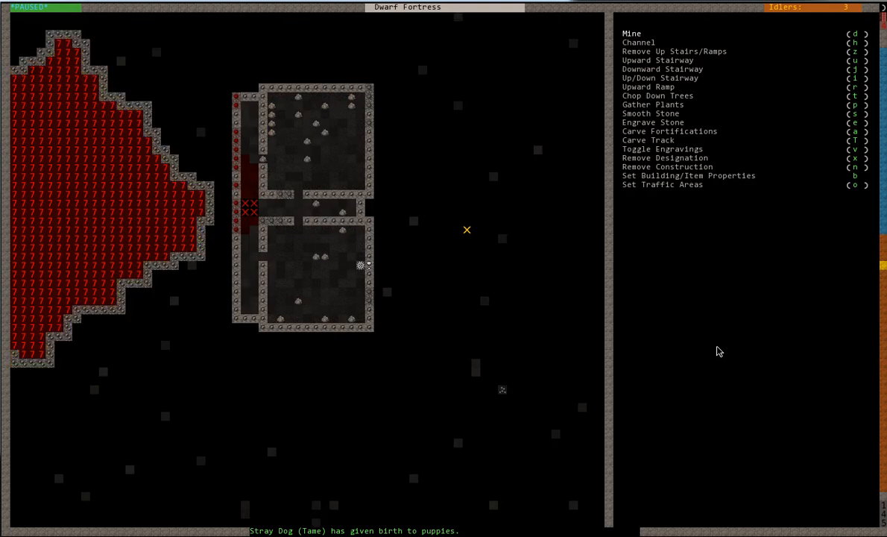
{"action": "key", "text": "Up"}
{"action": "key", "text": "Left"}
{"action": "key", "text": "Left"}
{"action": "key", "text": "Left"}
{"action": "key", "text": "Escape"}
{"action": "key", "text": "d"}
Fill the lower room near the magma with a Finished Goods stockpile.
{"action": "key", "text": "Escape"}
{"action": "key", "text": "p"}
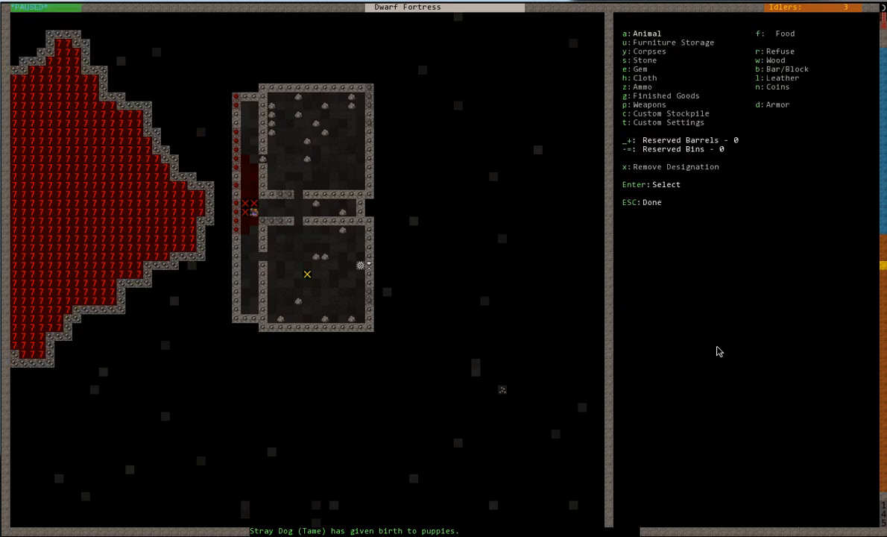
{"action": "key", "text": "Up"}
{"action": "key", "text": "Up"}
{"action": "key", "text": "Up"}
{"action": "key", "text": "Right"}
{"action": "key", "text": "Right"}
{"action": "key", "text": "Right"}
{"action": "key", "text": "Down"}
{"action": "key", "text": "g"}
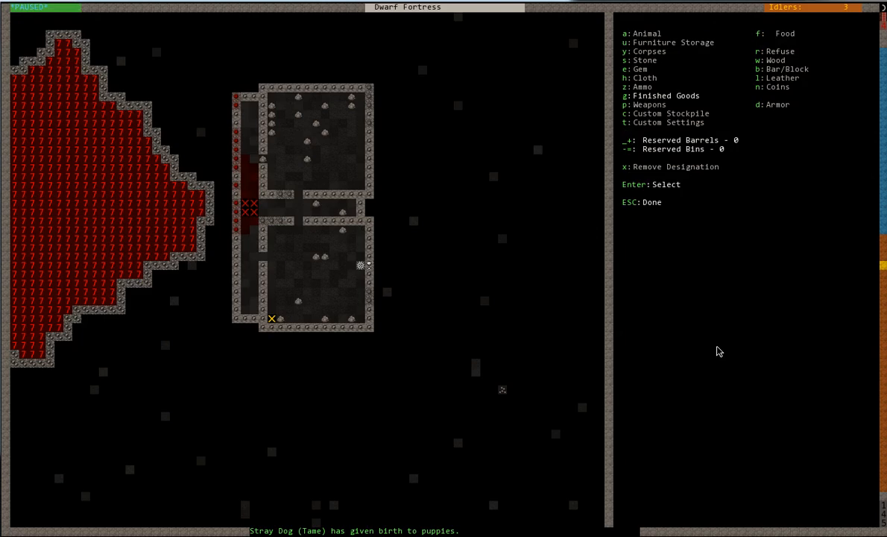
{"action": "key", "text": "Return"}
Designate the upper room as a Furniture Storage stockpile and return to the main menu.
{"action": "key", "text": "Up"}
{"action": "key", "text": "Up"}
{"action": "key", "text": "Up"}
{"action": "key", "text": "Up"}
{"action": "key", "text": "Up"}
{"action": "key", "text": "Up"}
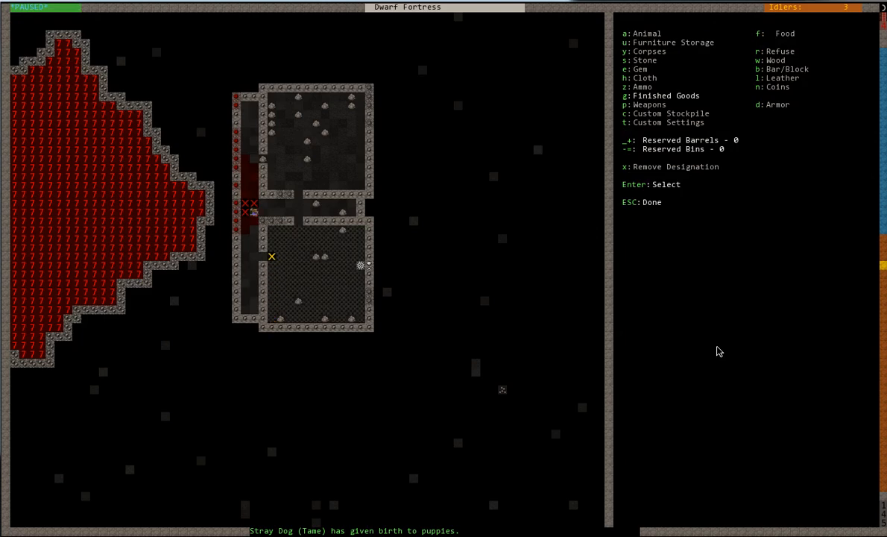
{"action": "key", "text": "Up"}
{"action": "key", "text": "Up"}
{"action": "key", "text": "Up"}
{"action": "key", "text": "Up"}
{"action": "key", "text": "Up"}
{"action": "key", "text": "Up"}
{"action": "key", "text": "Up"}
{"action": "key", "text": "u"}
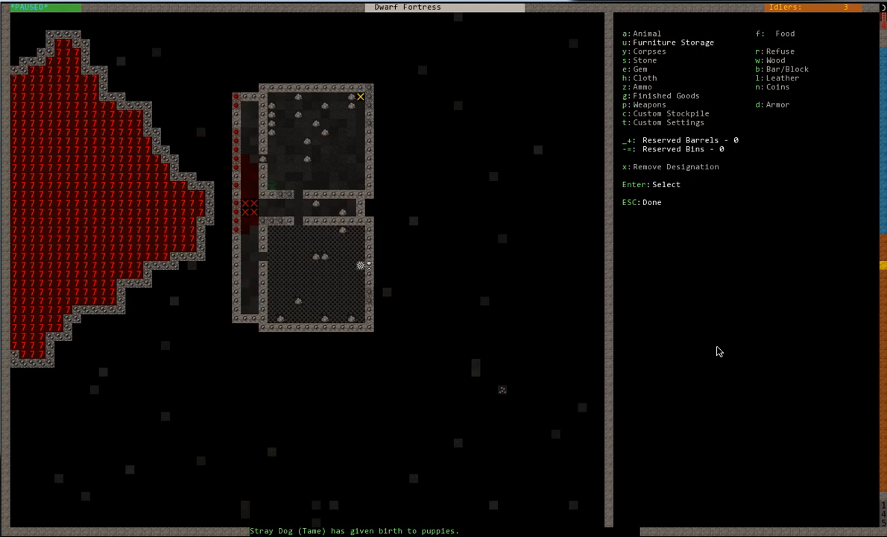
{"action": "key", "text": "Return"}
{"action": "key", "text": "Escape"}
Start a mining designation at the corridor beside the upper room.
{"action": "key", "text": "shift+greater"}
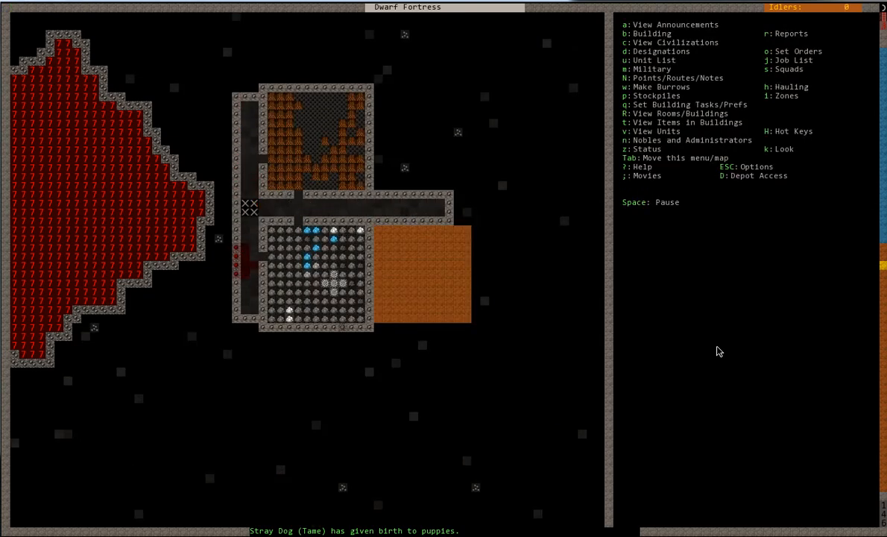
{"action": "key", "text": "d"}
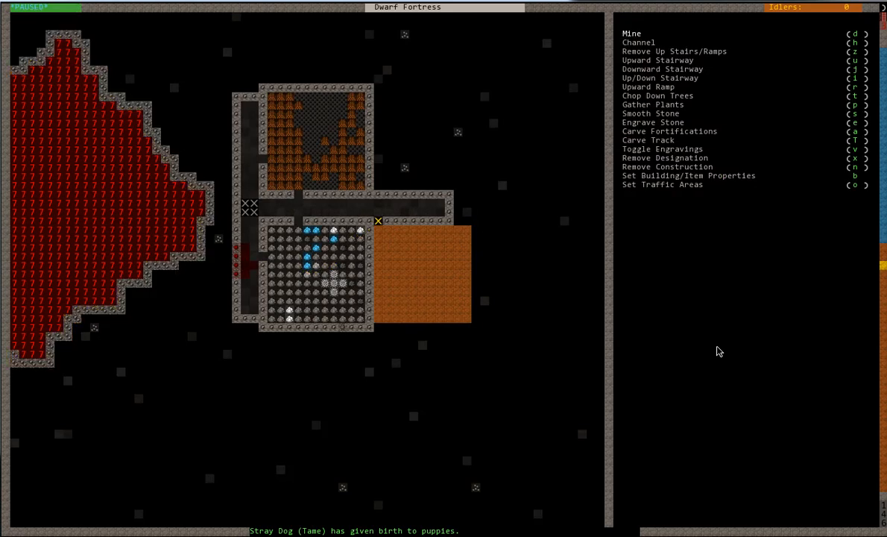
{"action": "key", "text": "Right"}
{"action": "key", "text": "Right"}
{"action": "key", "text": "Right"}
{"action": "key", "text": "Up"}
{"action": "key", "text": "Up"}
{"action": "key", "text": "Up"}
{"action": "key", "text": "Left"}
{"action": "key", "text": "Left"}
{"action": "key", "text": "Return"}
Stretch the dig area to the far corner and confirm the rectangular block.
{"action": "key", "text": "shift+Right"}
{"action": "key", "text": "shift+Up"}
{"action": "key", "text": "Return"}
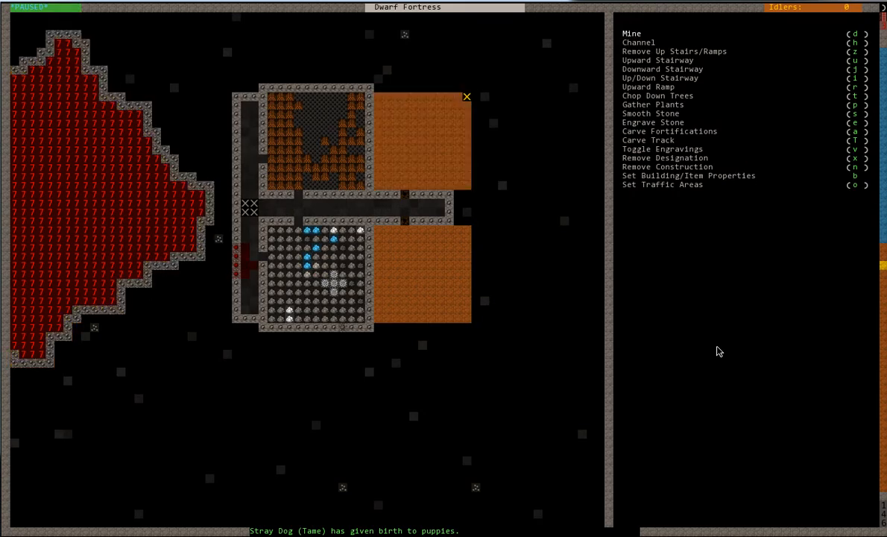
{"action": "key", "text": "Escape"}
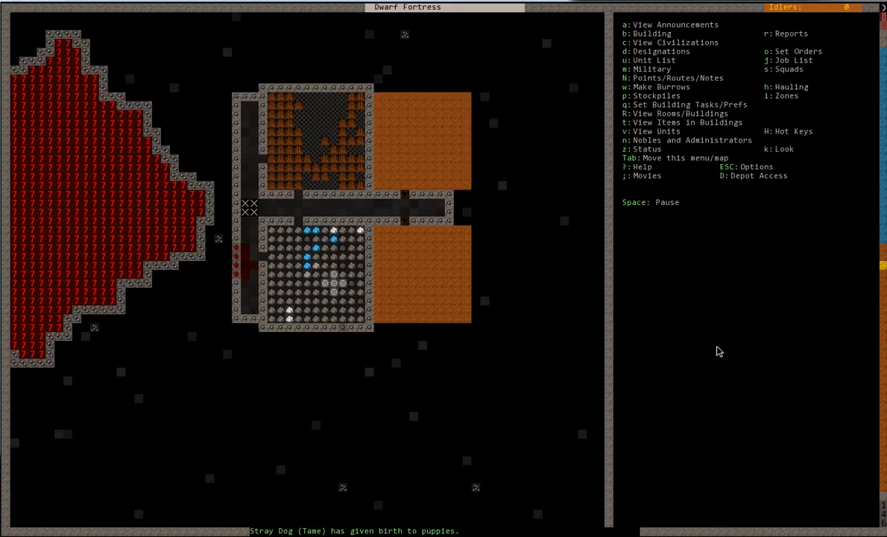
Survey the surface and fortress levels, panning around and recentring on the fortress.
{"action": "key", "text": "shift+less"}
{"action": "key", "text": "shift+less"}
{"action": "key", "text": "shift+less"}
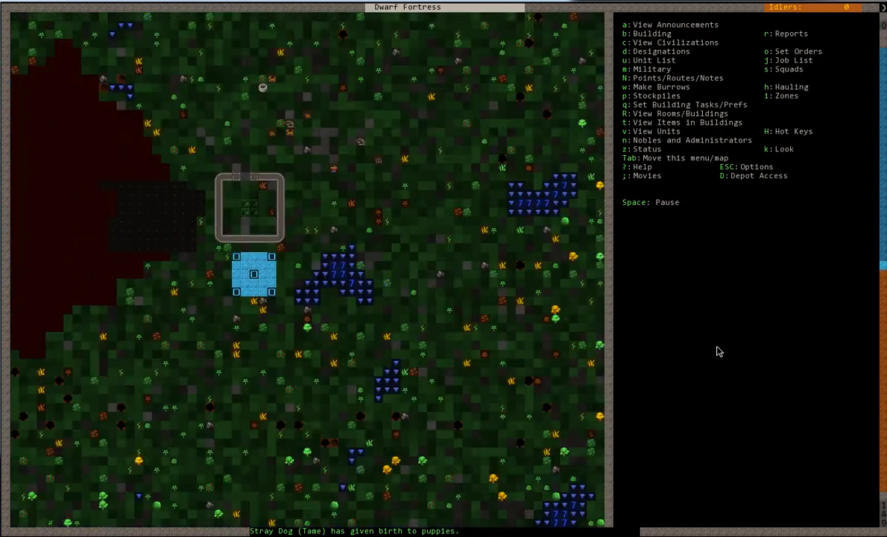
{"action": "key", "text": "shift+greater"}
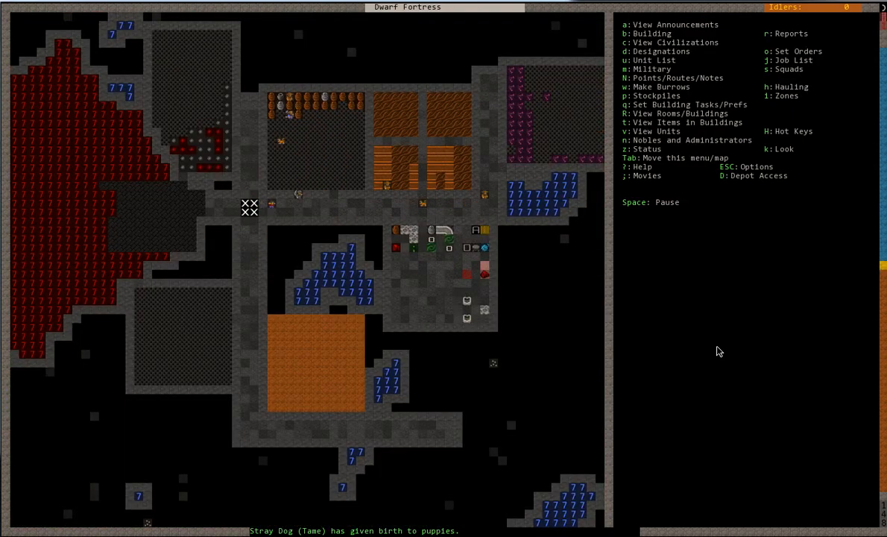
{"action": "key", "text": "shift+Left"}
{"action": "key", "text": "shift+Left"}
{"action": "key", "text": "shift+Down"}
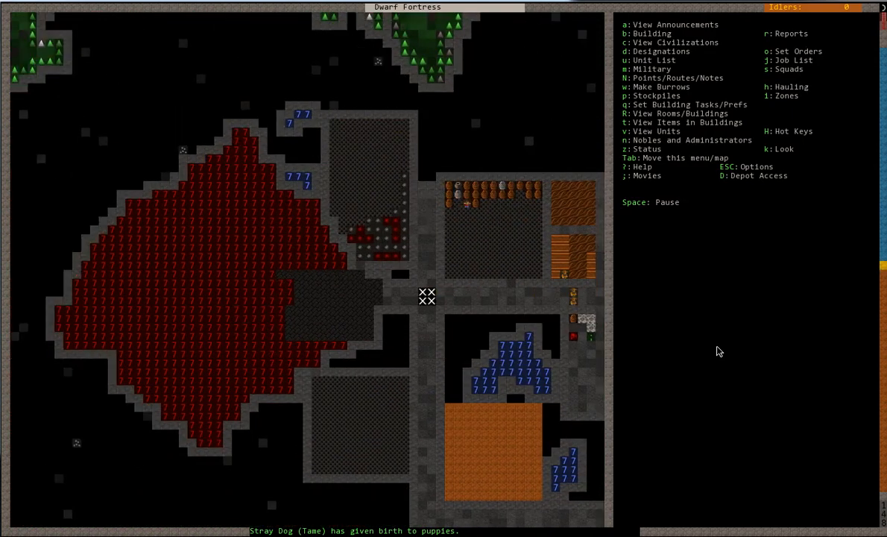
{"action": "key", "text": "shift+Down"}
{"action": "scroll", "coordinate": [719, 351], "scroll_direction": "down", "scroll_amount": 1}
{"action": "key", "text": "shift+Right"}
{"action": "key", "text": "shift+Right"}
{"action": "key", "text": "shift+Down"}
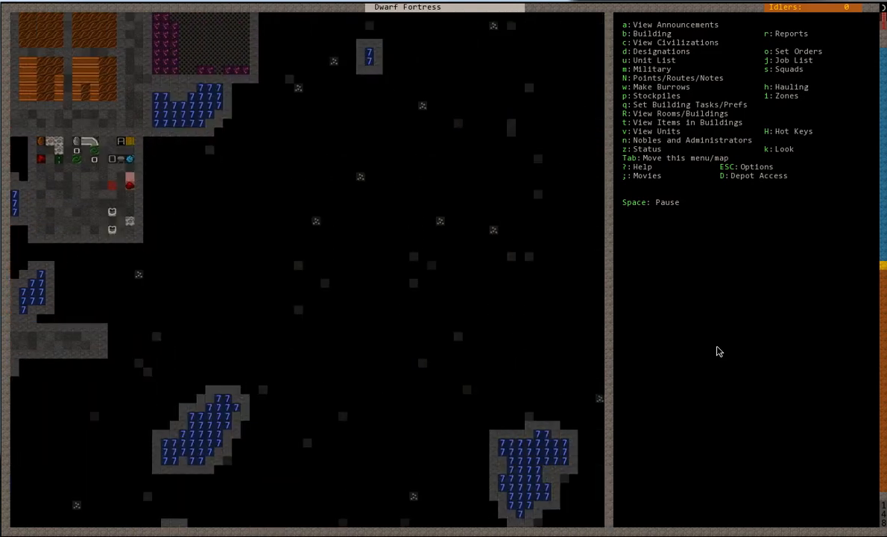
{"action": "key", "text": "shift+Right"}
{"action": "key", "text": "shift+Down"}
{"action": "key", "text": "shift+Left"}
{"action": "key", "text": "shift+Up"}
{"action": "key", "text": "shift+Up"}
{"action": "key", "text": "shift+Left"}
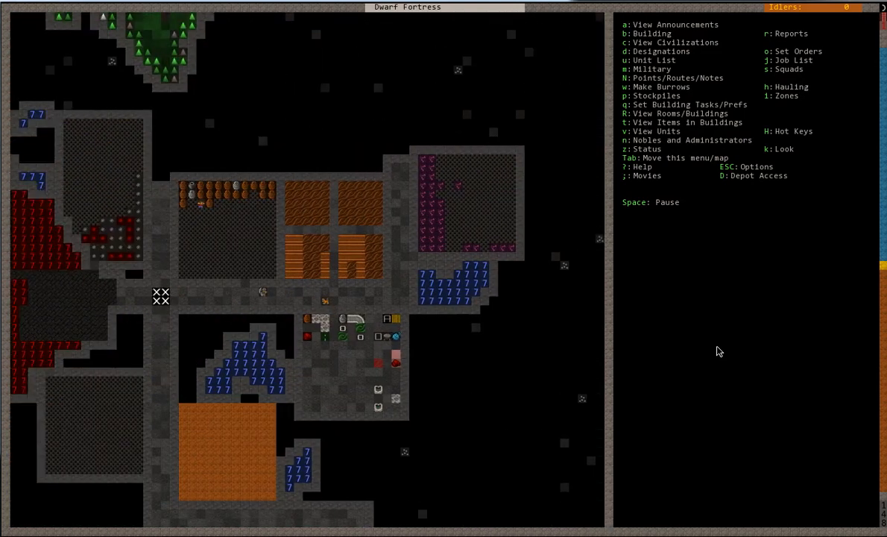
{"action": "scroll", "coordinate": [719, 351], "scroll_direction": "up", "scroll_amount": 1}
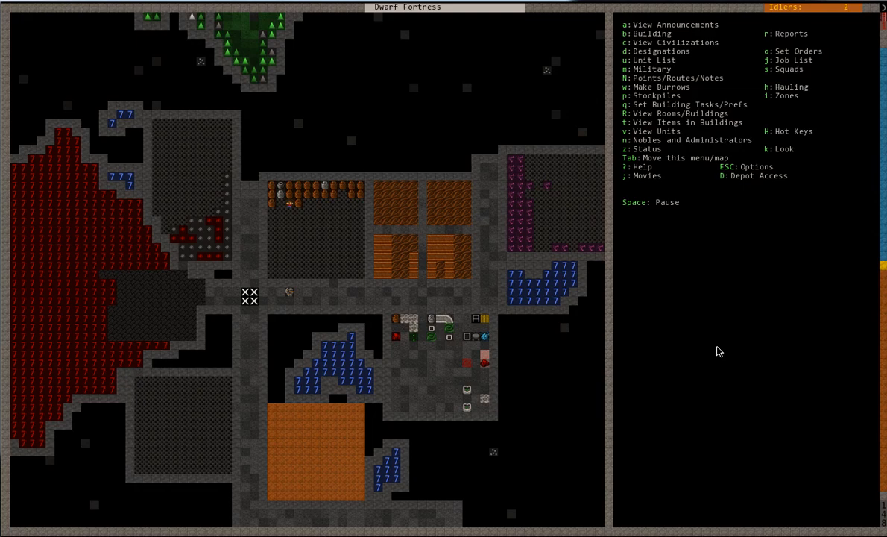
Step down through the levels to the one with the stairway room.
{"action": "key", "text": "shift+period"}
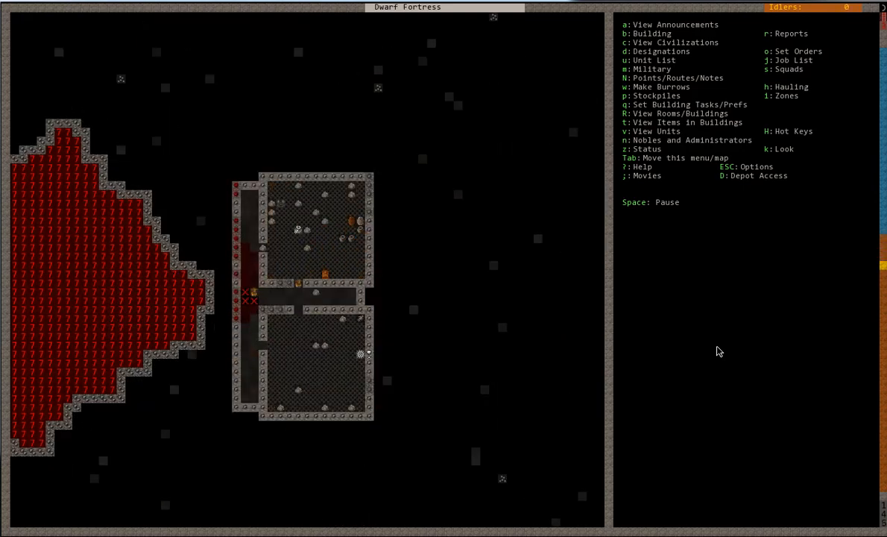
{"action": "key", "text": "shift+period"}
{"action": "key", "text": "shift+period"}
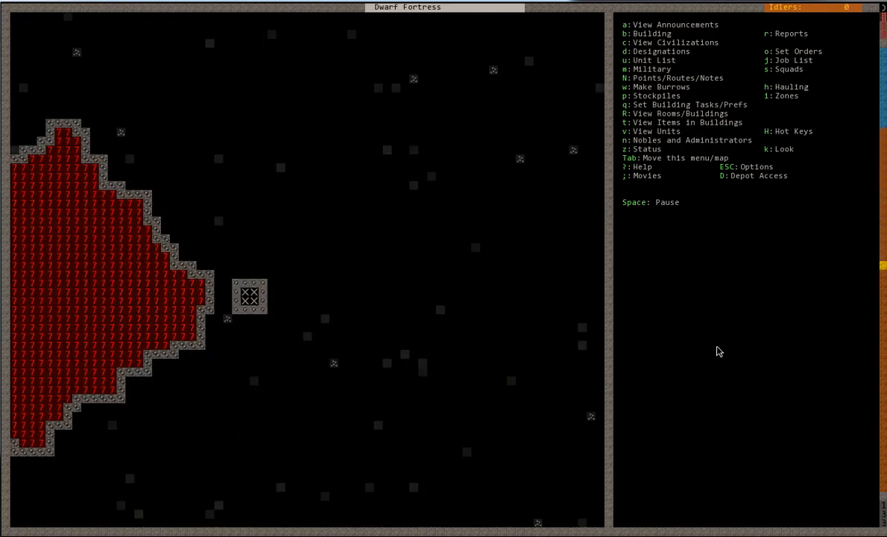
{"action": "key", "text": "shift+comma"}
{"action": "key", "text": "shift+comma"}
{"action": "key", "text": "shift+period"}
{"action": "key", "text": "shift+period"}
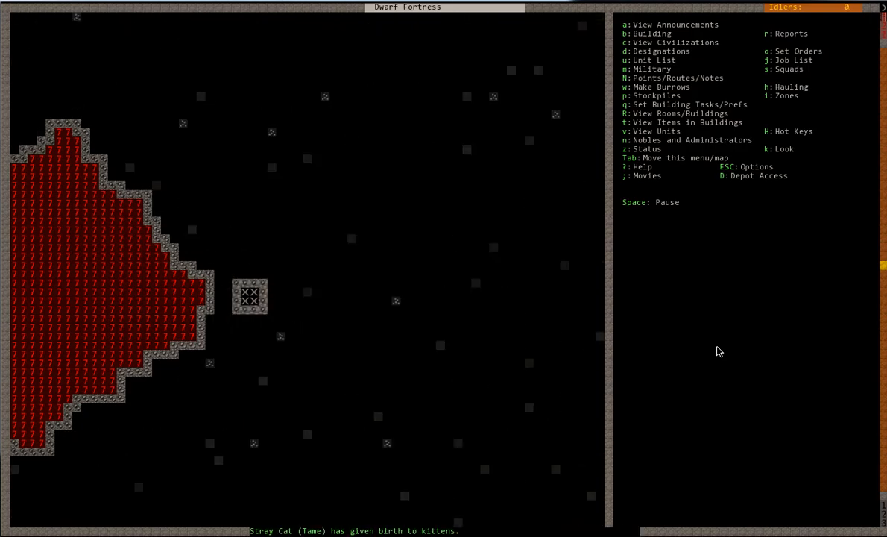
{"action": "key", "text": "shift+period"}
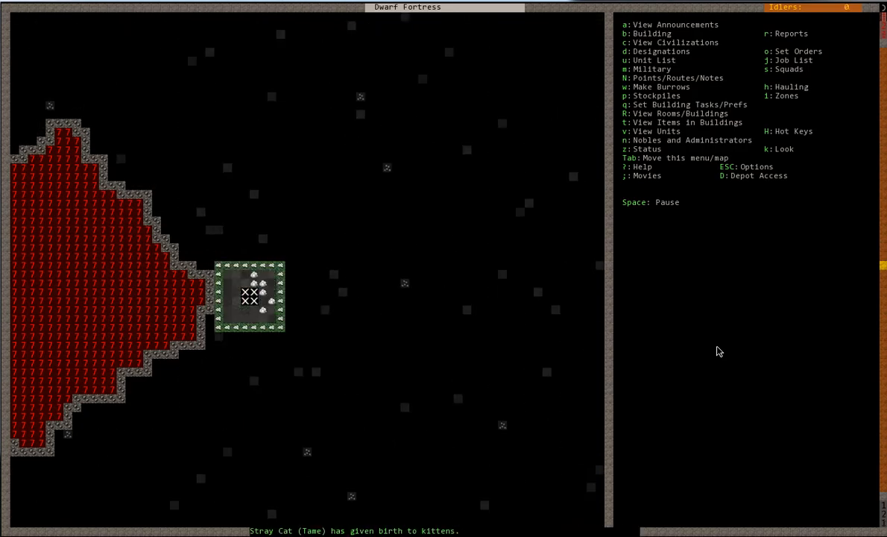
Mark the stairway room's top edge for digging and return to the main menu.
{"action": "key", "text": "d"}
{"action": "key", "text": "Left"}
{"action": "key", "text": "Left"}
{"action": "key", "text": "Left"}
{"action": "key", "text": "Left"}
{"action": "key", "text": "Left"}
{"action": "key", "text": "Down"}
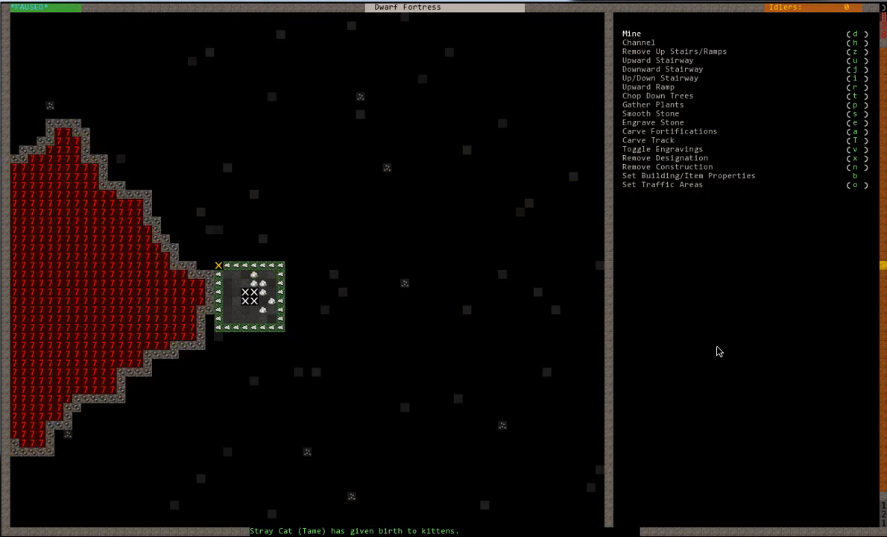
{"action": "key", "text": "Right"}
{"action": "key", "text": "Right"}
{"action": "key", "text": "Right"}
{"action": "key", "text": "Right"}
{"action": "key", "text": "Right"}
{"action": "key", "text": "Right"}
{"action": "key", "text": "Right"}
{"action": "key", "text": "Down"}
{"action": "key", "text": "Down"}
{"action": "key", "text": "Down"}
{"action": "key", "text": "Down"}
{"action": "key", "text": "Return"}
{"action": "key", "text": "Escape"}
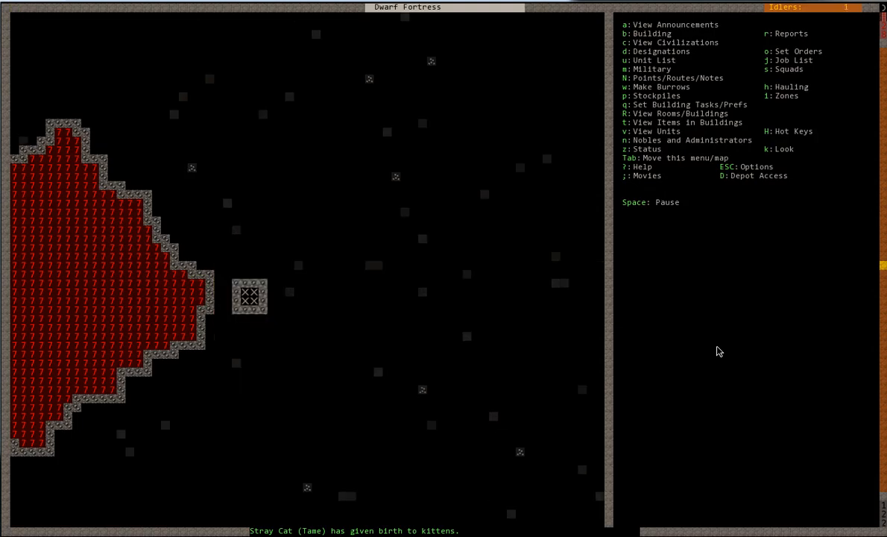
Place two beds in the small rooms on the bedroom level from the build menu.
{"action": "key", "text": "shift+comma"}
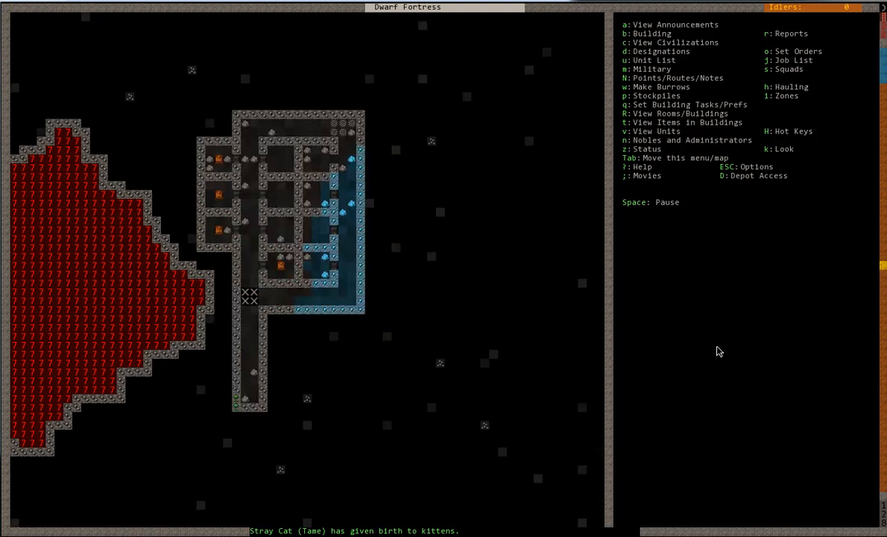
{"action": "key", "text": "b"}
{"action": "key", "text": "b"}
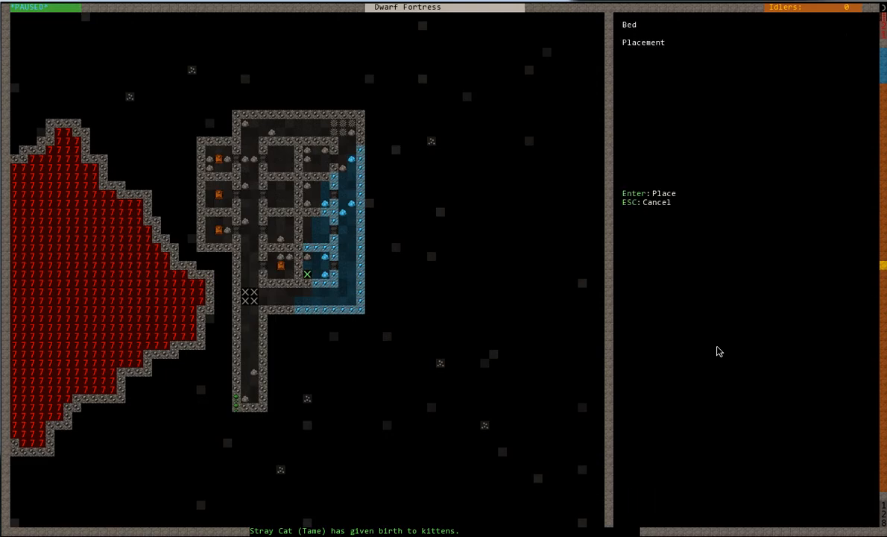
{"action": "key", "text": "Up"}
{"action": "key", "text": "Return"}
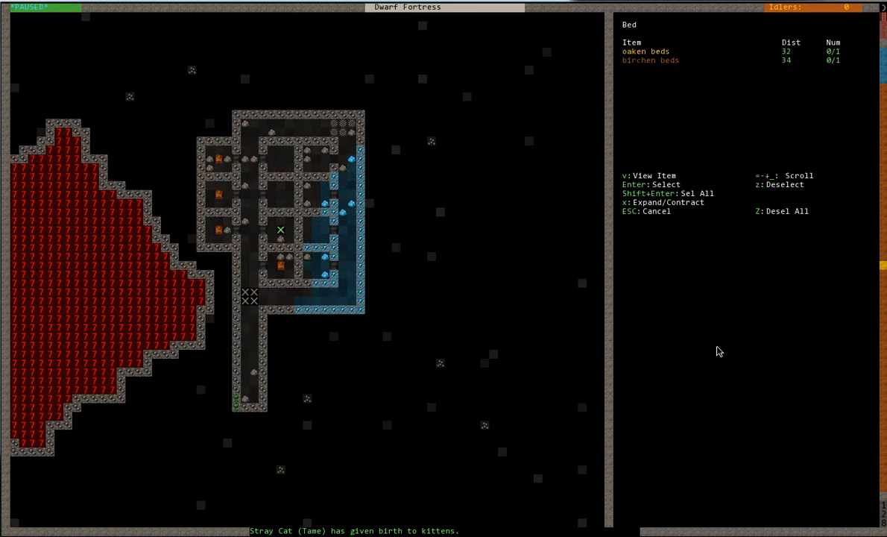
{"action": "key", "text": "Return"}
{"action": "key", "text": "Up"}
{"action": "key", "text": "Return"}
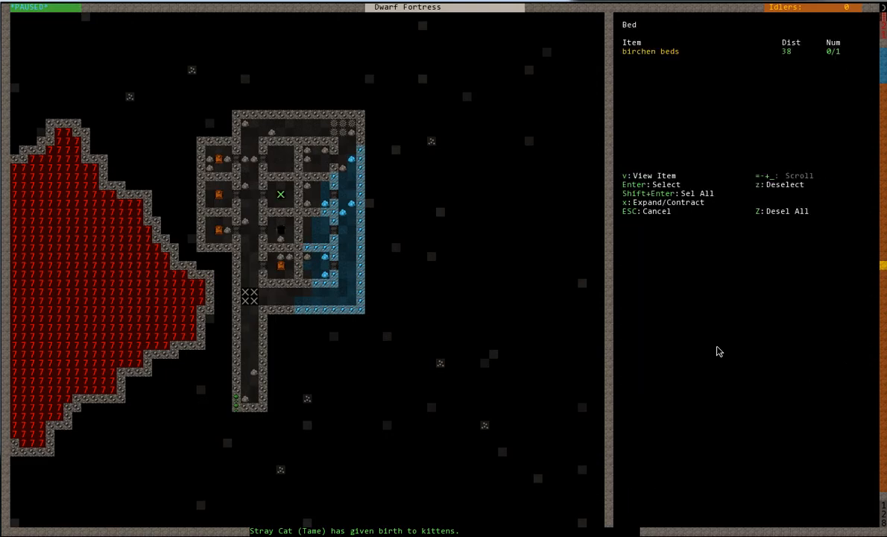
{"action": "key", "text": "Return"}
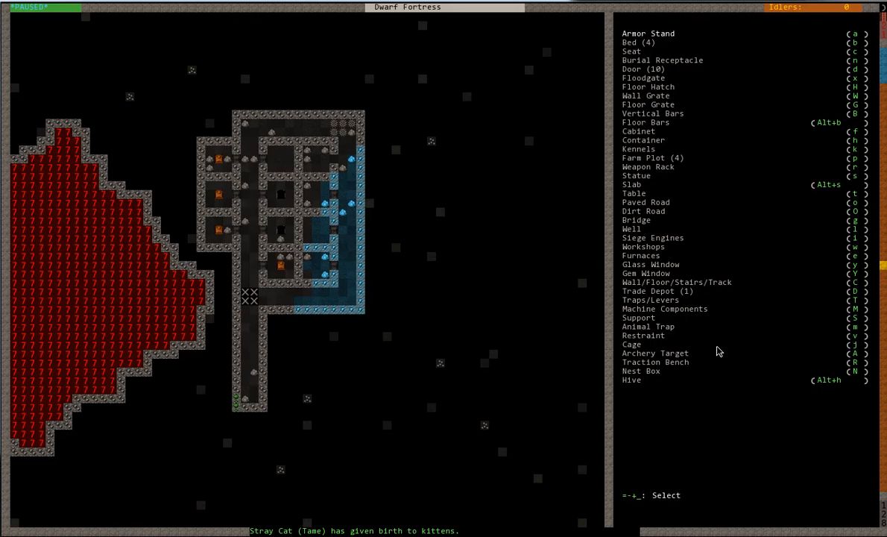
{"action": "key", "text": "Escape"}
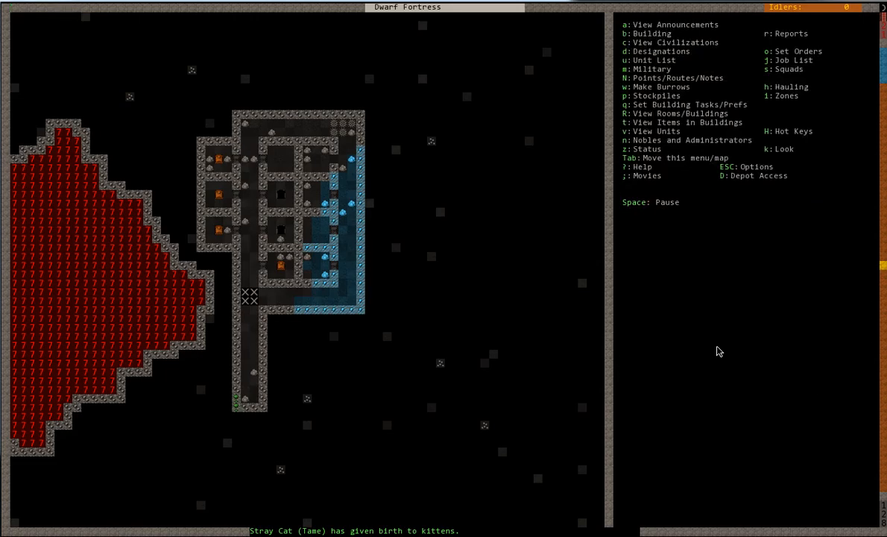
Place a first container (coffer) inside a bedroom from the build menu.
{"action": "key", "text": "N"}
{"action": "key", "text": "Escape"}
{"action": "key", "text": "b"}
{"action": "key", "text": "h"}
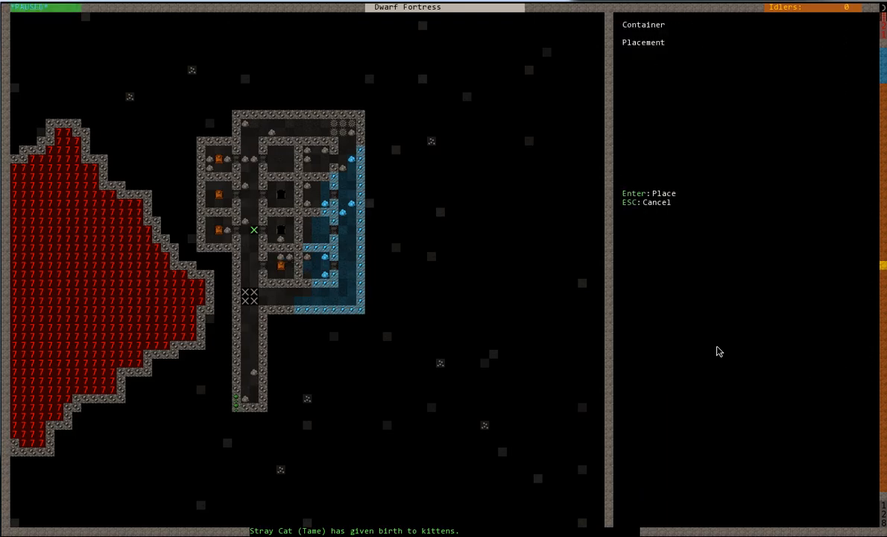
{"action": "key", "text": "Return"}
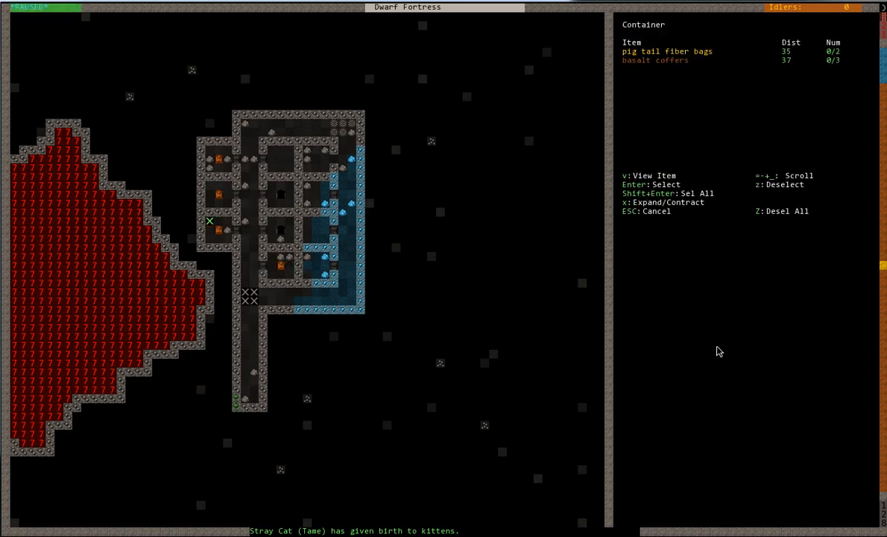
{"action": "key", "text": "Return"}
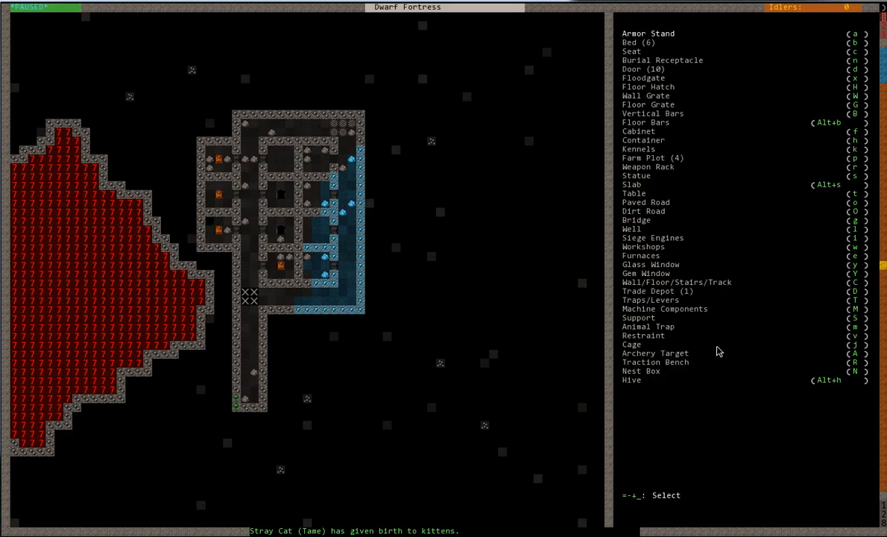
Queue further basalt coffers in the remaining rooms and close the building list.
{"action": "key", "text": "h"}
{"action": "key", "text": "Up"}
{"action": "key", "text": "Up"}
{"action": "key", "text": "Return"}
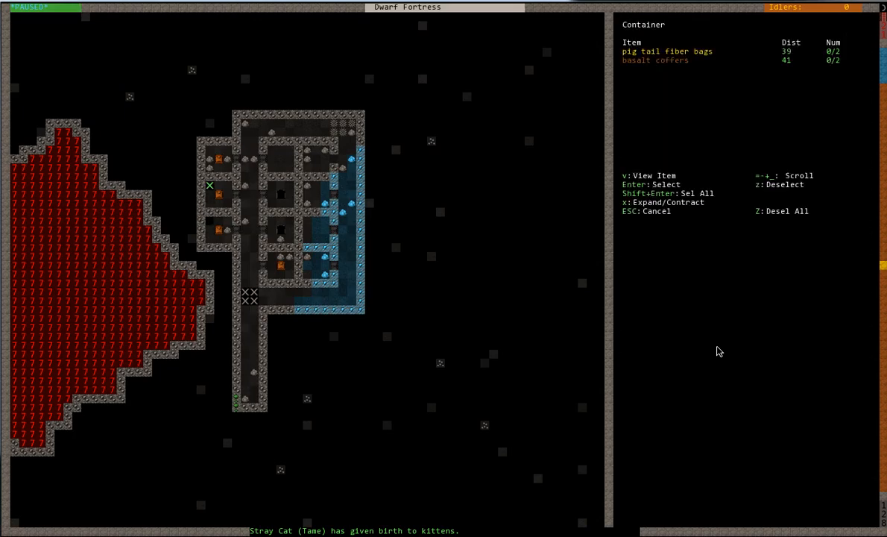
{"action": "key", "text": "Return"}
{"action": "key", "text": "h"}
{"action": "key", "text": "Up"}
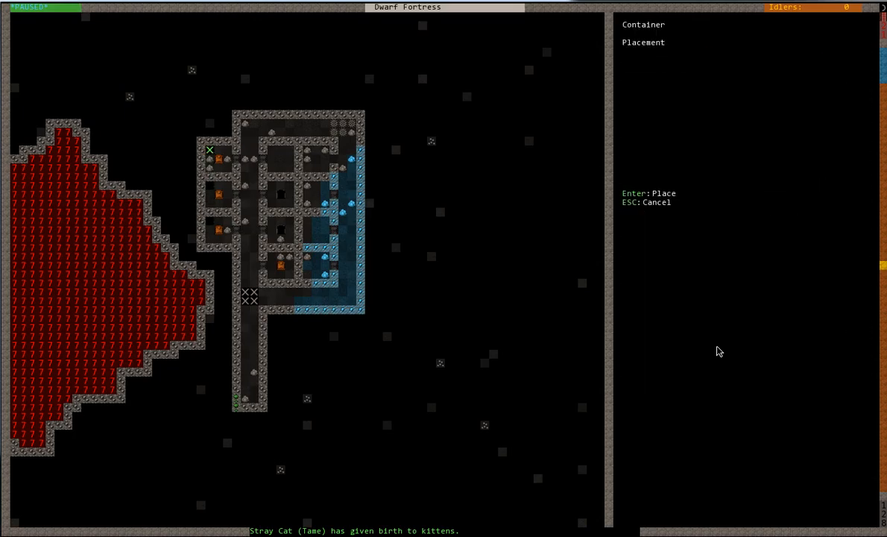
{"action": "key", "text": "Return"}
{"action": "key", "text": "Return"}
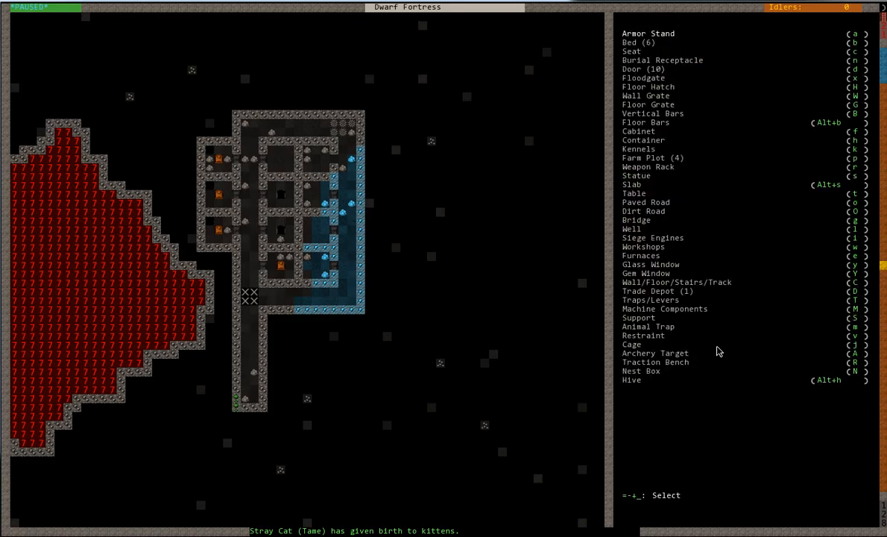
{"action": "key", "text": "Escape"}
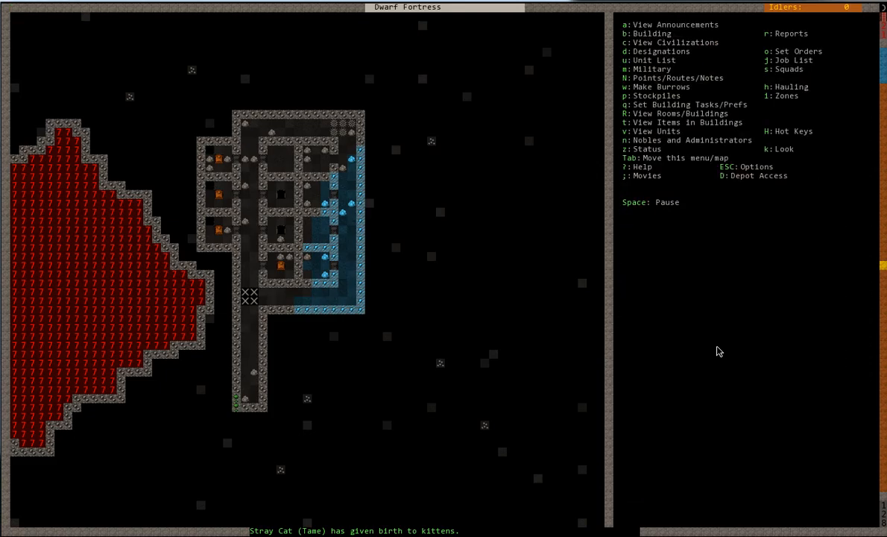
Make the bed beside the door a bedroom owned by the expedition leader.
{"action": "key", "text": "q"}
{"action": "key", "text": "Left"}
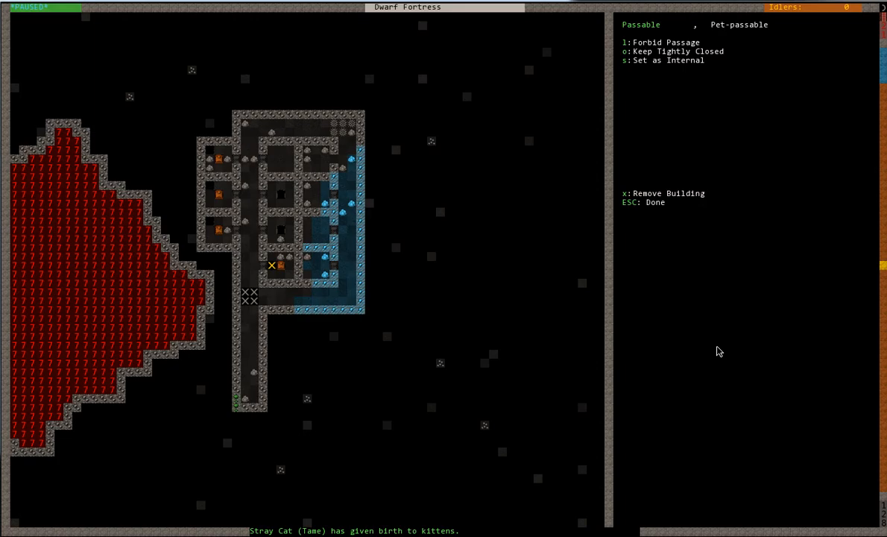
{"action": "key", "text": "Left"}
{"action": "key", "text": "Left"}
{"action": "key", "text": "Left"}
{"action": "key", "text": "r"}
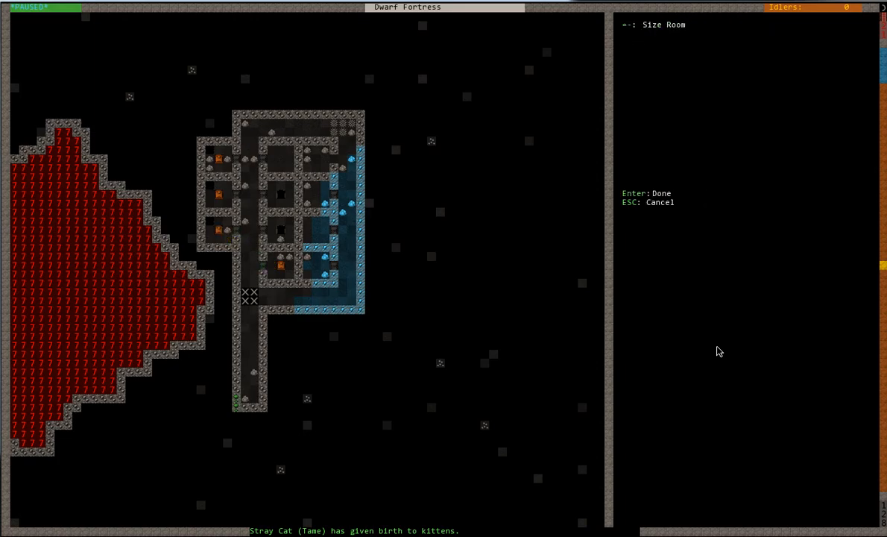
{"action": "key", "text": "Return"}
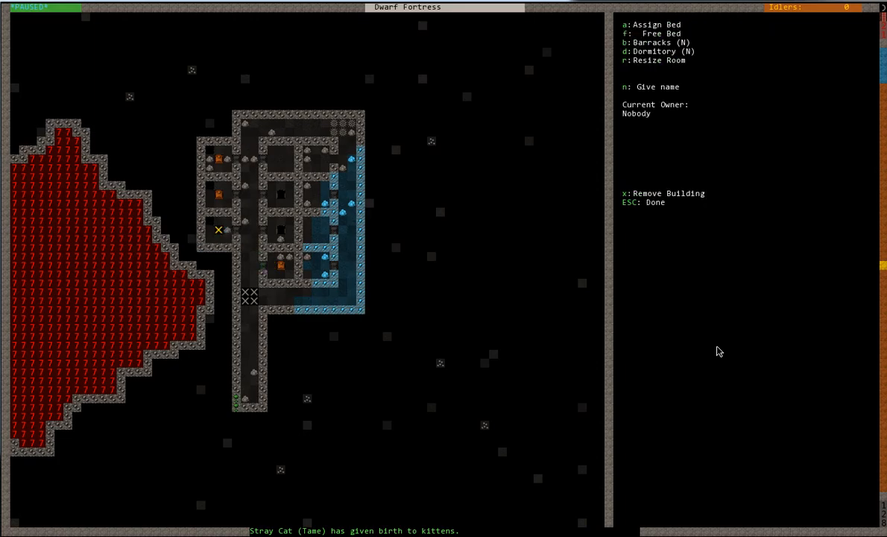
{"action": "key", "text": "a"}
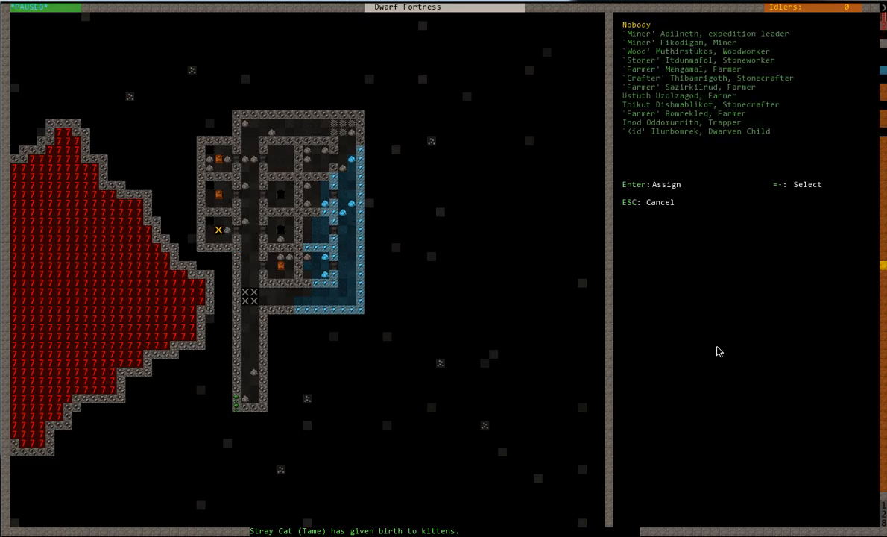
{"action": "key", "text": "Down"}
{"action": "key", "text": "Return"}
Make the bed above a bedroom assigned to the second miner.
{"action": "key", "text": "Up"}
{"action": "key", "text": "Up"}
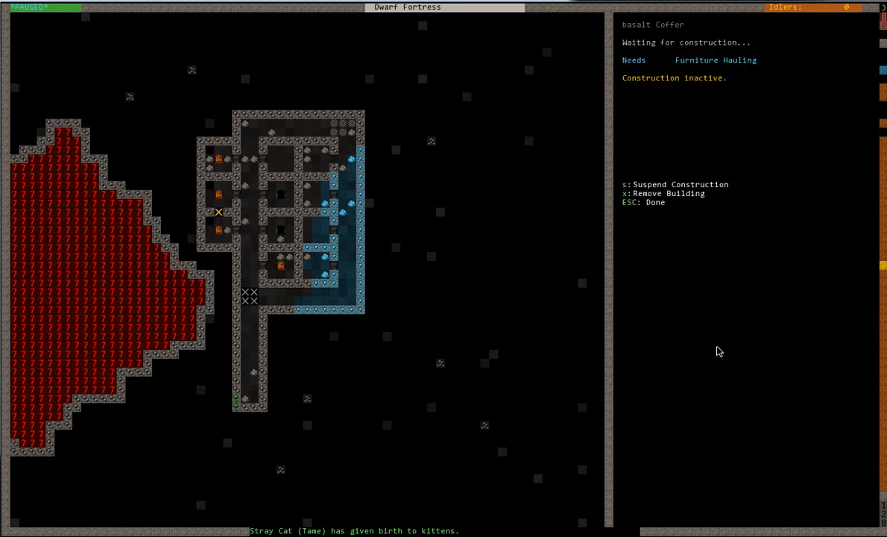
{"action": "key", "text": "Up"}
{"action": "key", "text": "Up"}
{"action": "key", "text": "r"}
{"action": "key", "text": "a"}
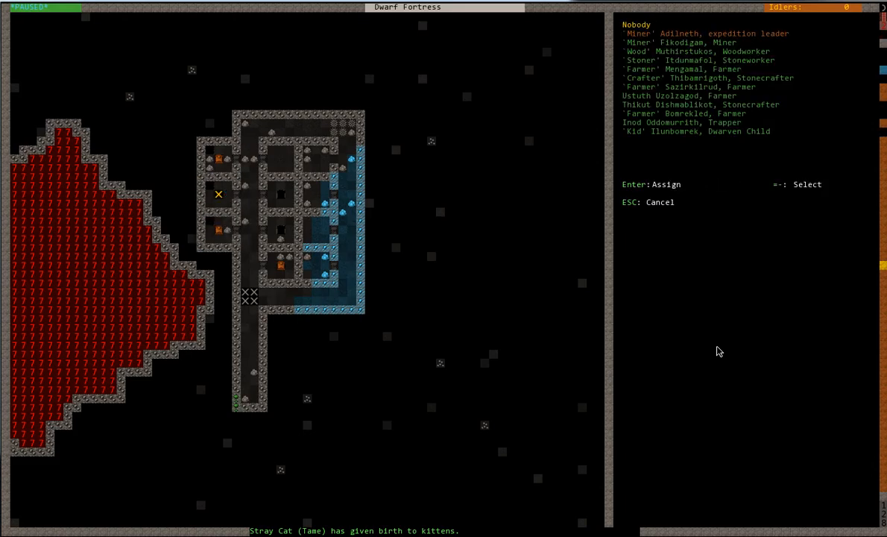
{"action": "key", "text": "Down"}
{"action": "key", "text": "Down"}
{"action": "key", "text": "Return"}
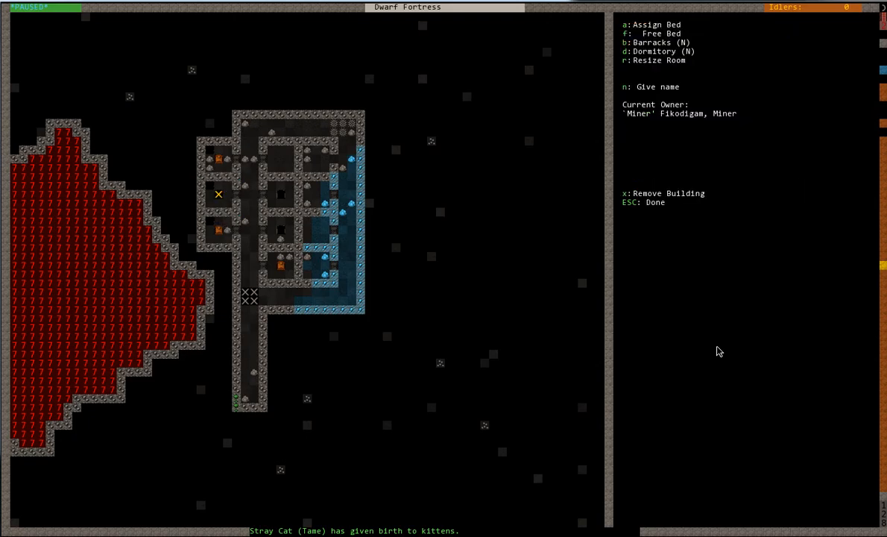
Make the top bed a bedroom assigned to the woodworker and finish inspecting.
{"action": "key", "text": "Up"}
{"action": "key", "text": "Up"}
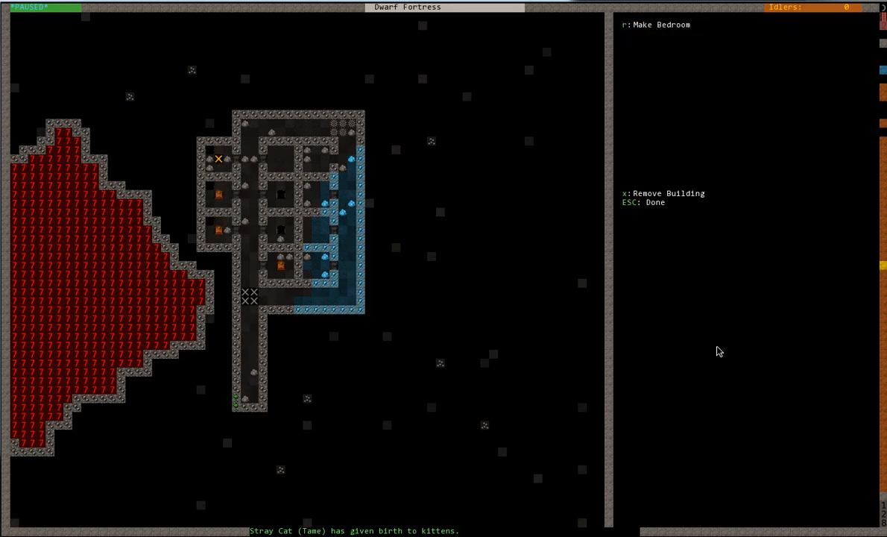
{"action": "key", "text": "r"}
{"action": "key", "text": "Return"}
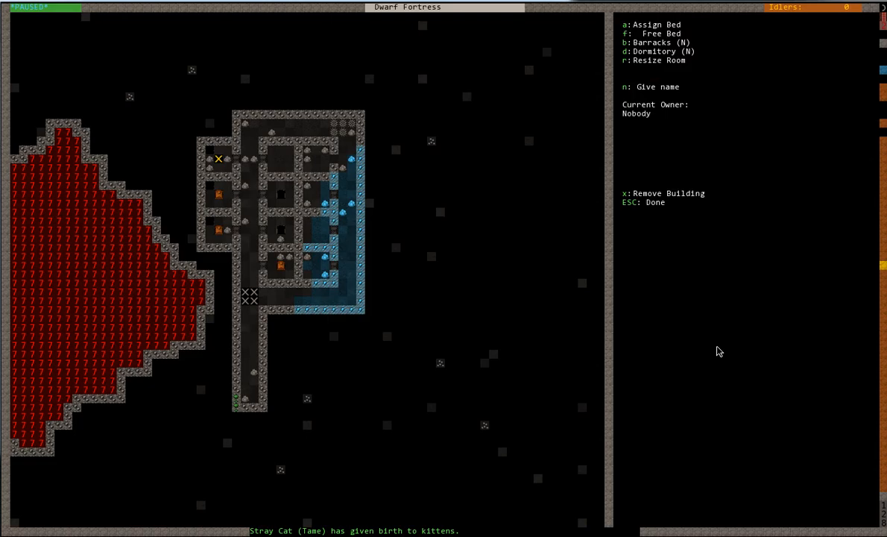
{"action": "key", "text": "a"}
{"action": "key", "text": "Down"}
{"action": "key", "text": "Down"}
{"action": "key", "text": "Down"}
{"action": "key", "text": "Return"}
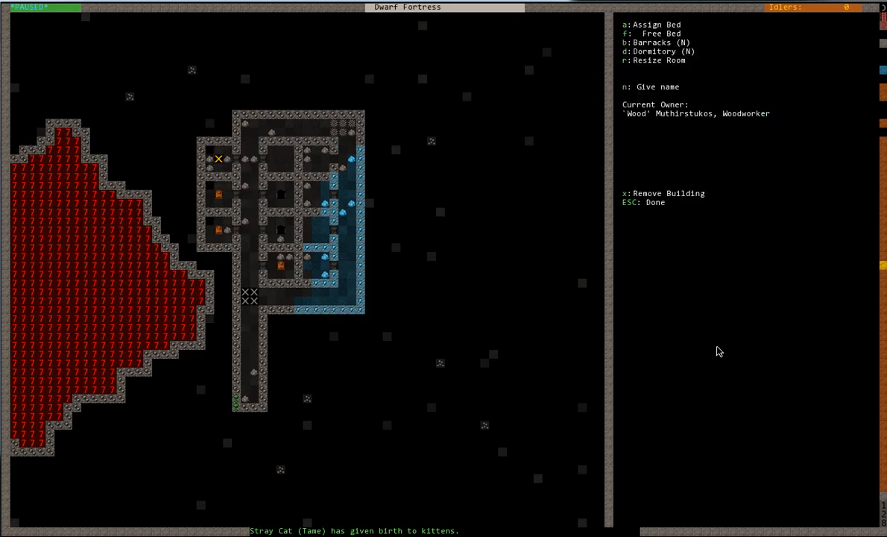
{"action": "key", "text": "Escape"}
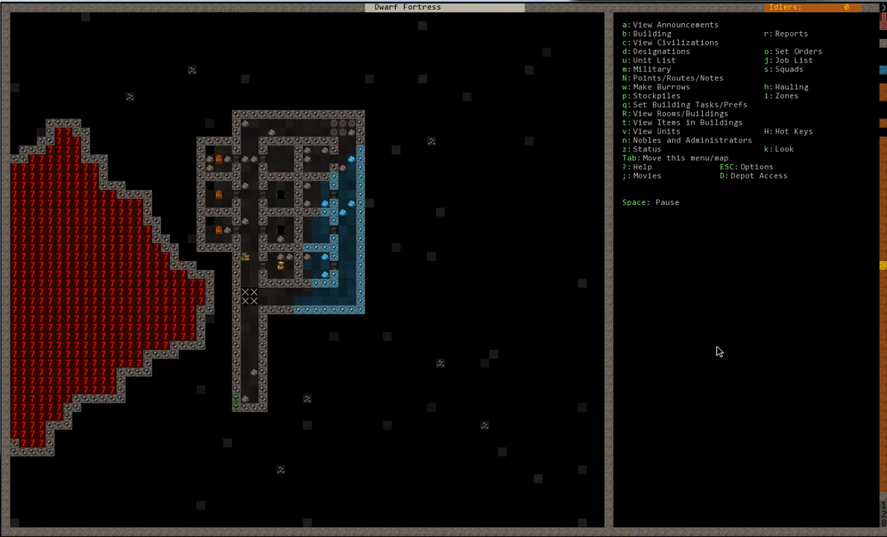
Survey the levels below and the surface, ending on the underground storage rooms.
{"action": "key", "text": "greater"}
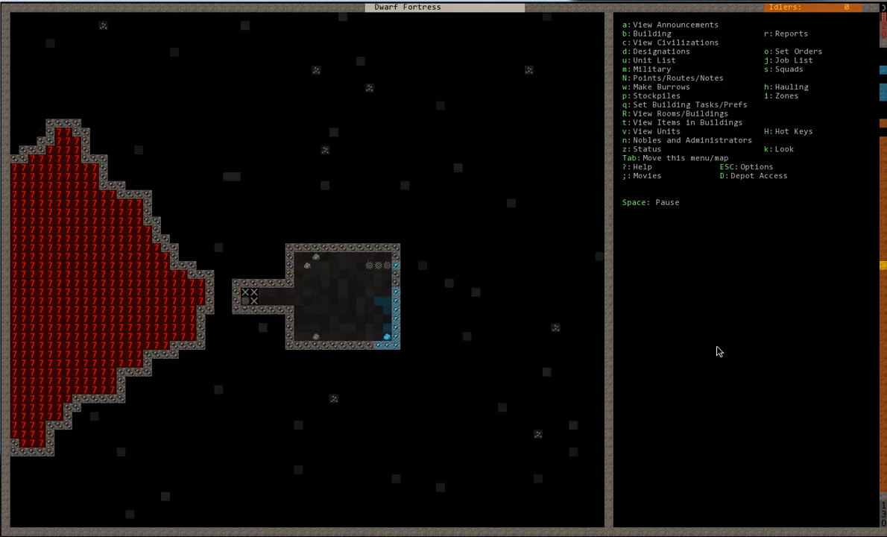
{"action": "key", "text": "greater"}
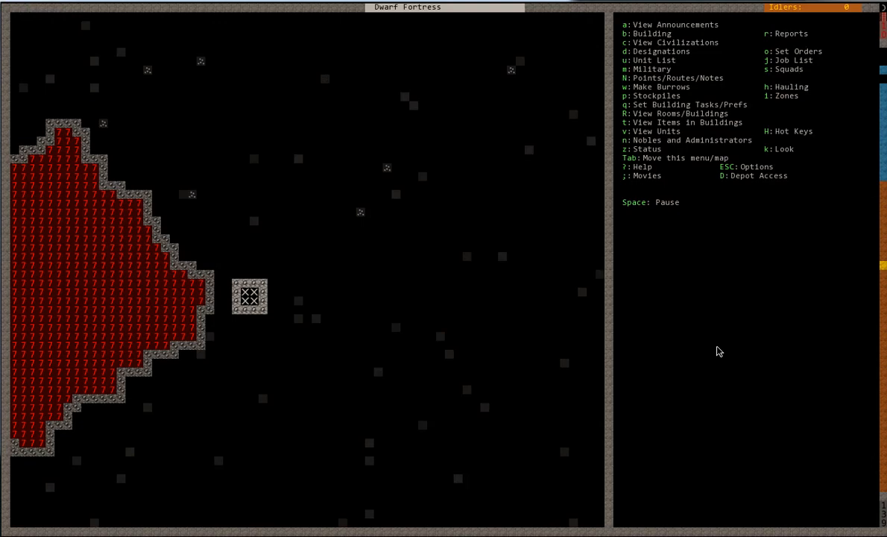
{"action": "key", "text": "less"}
{"action": "key", "text": "less"}
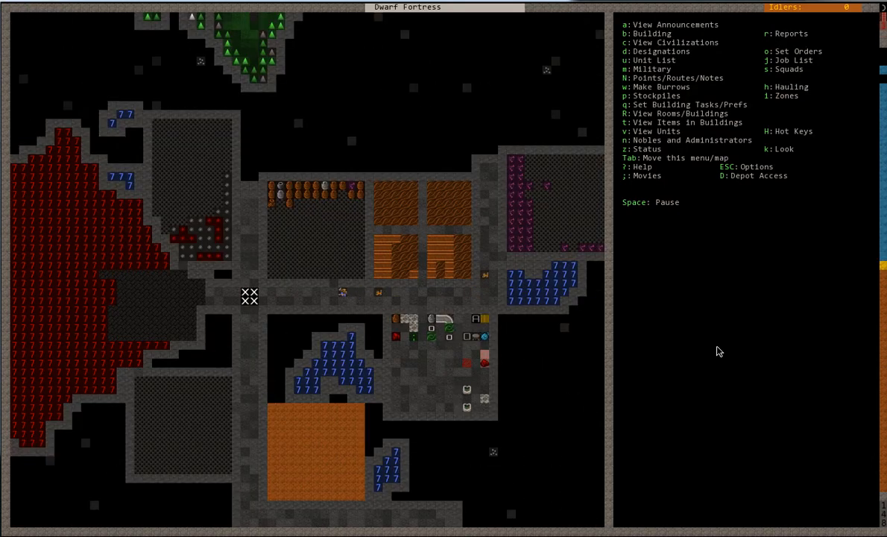
{"action": "key", "text": "less"}
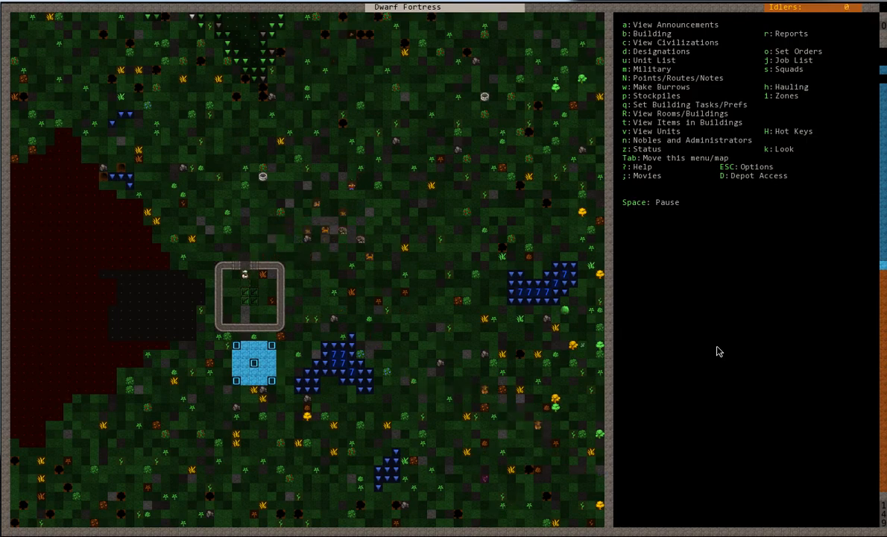
{"action": "key", "text": "greater"}
{"action": "key", "text": "greater"}
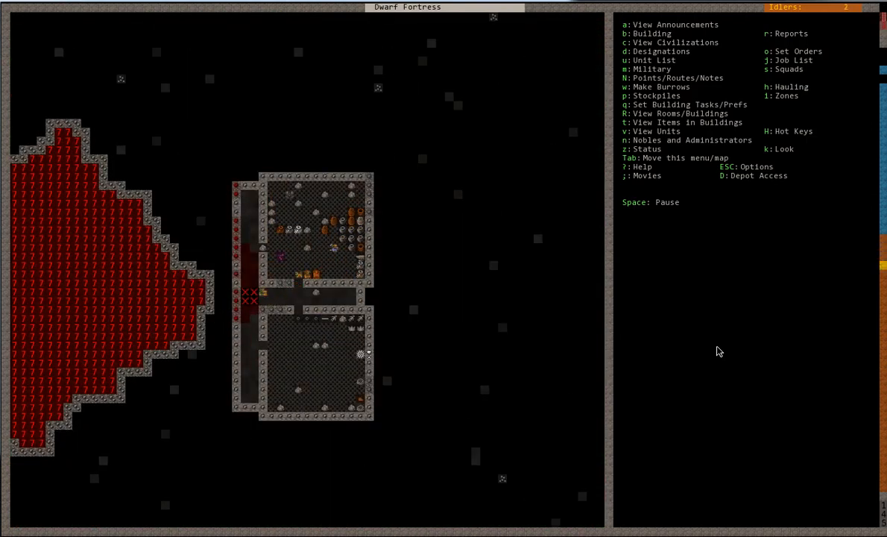
{"action": "key", "text": "greater"}
Bring up the fortress stocks and wealth listing and review fish, liquid, footwear, thrones and stones.
{"action": "key", "text": "z"}
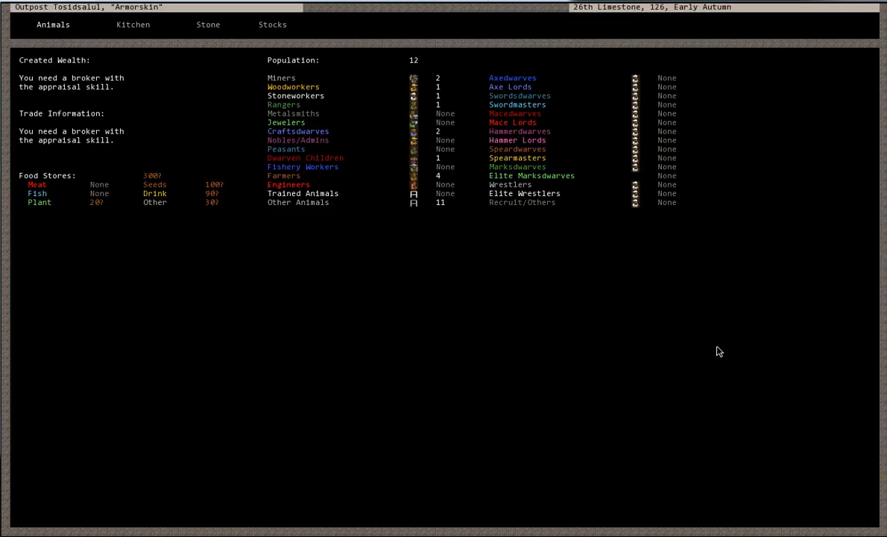
{"action": "key", "text": "Return"}
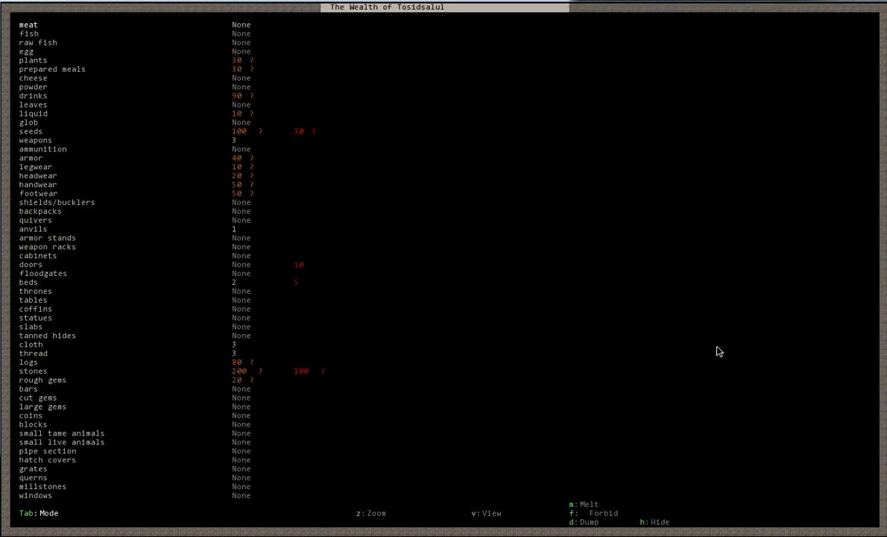
{"action": "key", "text": "Up"}
{"action": "key", "text": "Down"}
{"action": "key", "text": "Down"}
{"action": "key", "text": "Down"}
{"action": "key", "text": "Down"}
{"action": "key", "text": "Down"}
{"action": "key", "text": "Down"}
{"action": "key", "text": "Down"}
{"action": "key", "text": "Down"}
{"action": "key", "text": "Down"}
{"action": "key", "text": "Down"}
{"action": "key", "text": "Down"}
{"action": "key", "text": "Down"}
{"action": "key", "text": "Down"}
{"action": "key", "text": "Down"}
{"action": "key", "text": "Down"}
{"action": "key", "text": "Down"}
{"action": "key", "text": "Down"}
Review the tools, trap components, buckets and goblets entries, then return to the map.
{"action": "key", "text": "Down"}
{"action": "key", "text": "Down"}
{"action": "key", "text": "Down"}
{"action": "key", "text": "Down"}
{"action": "key", "text": "Down"}
{"action": "key", "text": "Down"}
{"action": "key", "text": "Down"}
{"action": "key", "text": "Down"}
{"action": "key", "text": "Down"}
{"action": "key", "text": "Down"}
{"action": "key", "text": "Down"}
{"action": "key", "text": "Down"}
{"action": "key", "text": "Down"}
{"action": "key", "text": "Down"}
{"action": "key", "text": "Down"}
{"action": "key", "text": "Up"}
{"action": "key", "text": "Up"}
{"action": "key", "text": "Up"}
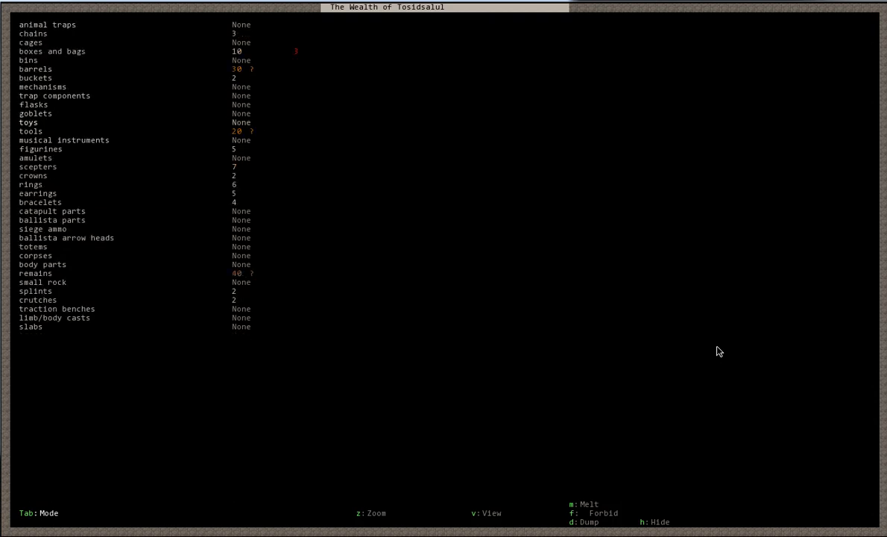
{"action": "key", "text": "Up"}
{"action": "key", "text": "Up"}
{"action": "key", "text": "Up"}
{"action": "key", "text": "Up"}
{"action": "key", "text": "Down"}
{"action": "key", "text": "Down"}
{"action": "key", "text": "Down"}
{"action": "key", "text": "Down"}
{"action": "key", "text": "Down"}
{"action": "key", "text": "Down"}
{"action": "key", "text": "Down"}
{"action": "key", "text": "Down"}
{"action": "key", "text": "Down"}
{"action": "key", "text": "Down"}
{"action": "key", "text": "Down"}
{"action": "key", "text": "Down"}
{"action": "key", "text": "Down"}
{"action": "key", "text": "Down"}
{"action": "key", "text": "Down"}
{"action": "key", "text": "Down"}
{"action": "key", "text": "Down"}
{"action": "key", "text": "Escape"}
{"action": "key", "text": "Escape"}
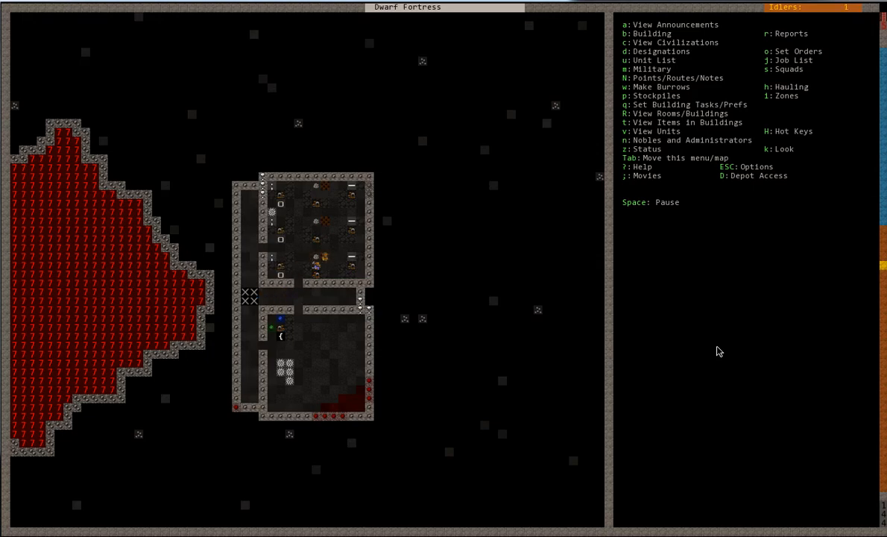
{"action": "key", "text": "shift+period"}
{"action": "key", "text": "shift+comma"}
{"action": "key", "text": "shift+comma"}
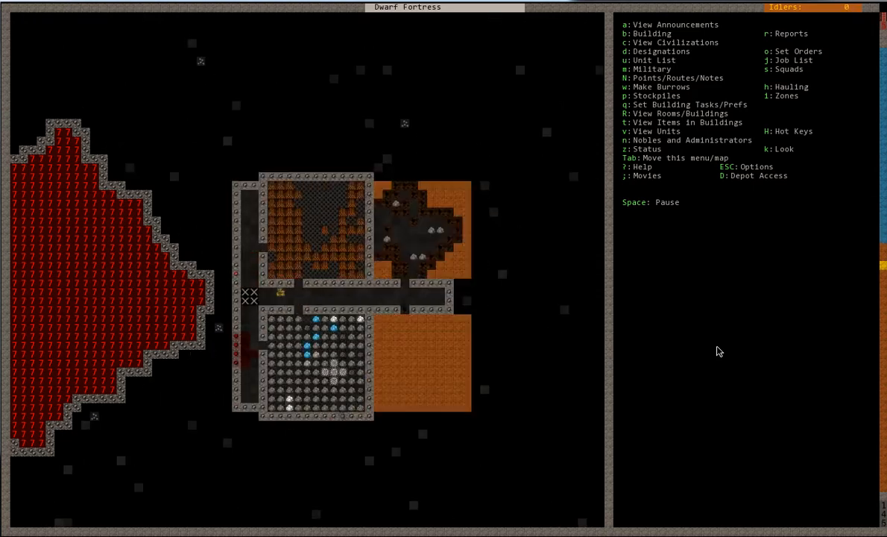
{"action": "key", "text": "shift+comma"}
{"action": "key", "text": "shift+comma"}
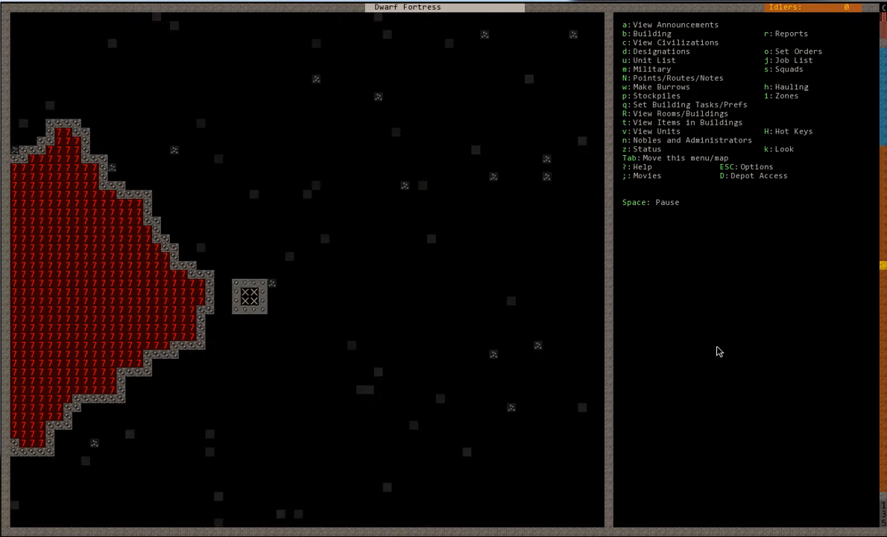
{"action": "key", "text": "shift+period"}
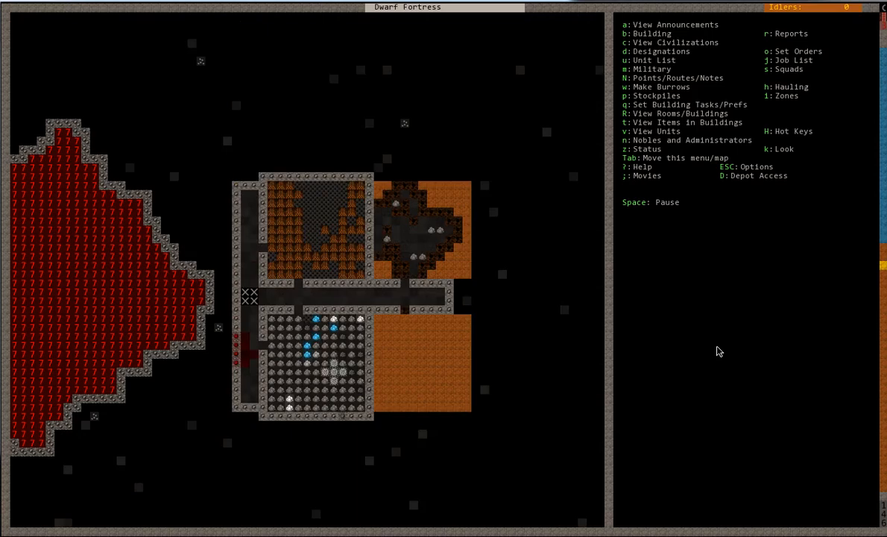
{"action": "key", "text": "shift+comma"}
{"action": "key", "text": "shift+period"}
{"action": "key", "text": "shift+period"}
{"action": "key", "text": "shift+period"}
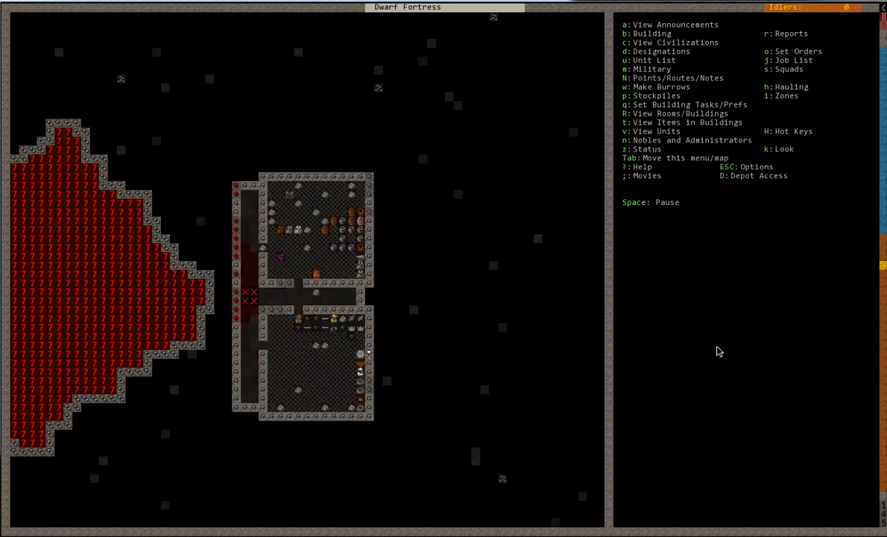
{"action": "key", "text": "shift+comma"}
{"action": "key", "text": "shift+period"}
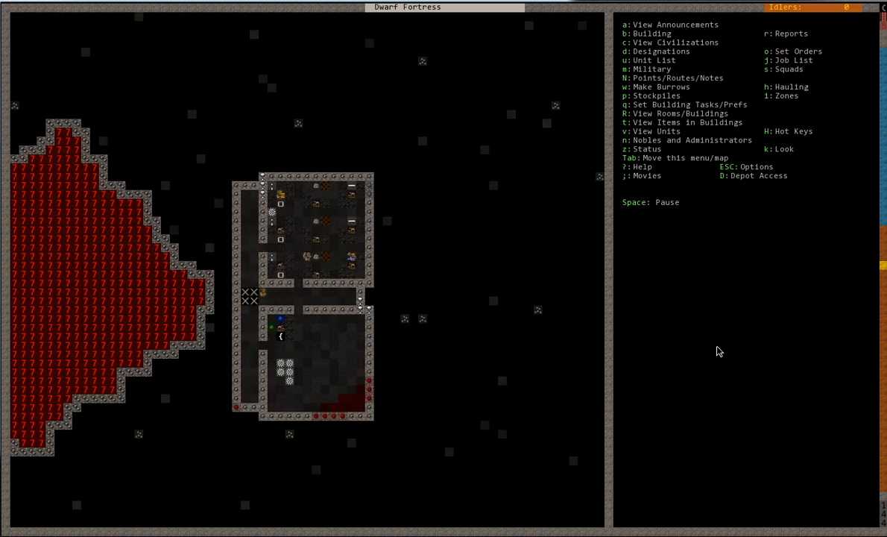
{"action": "key", "text": "shift+period"}
{"action": "key", "text": "shift+period"}
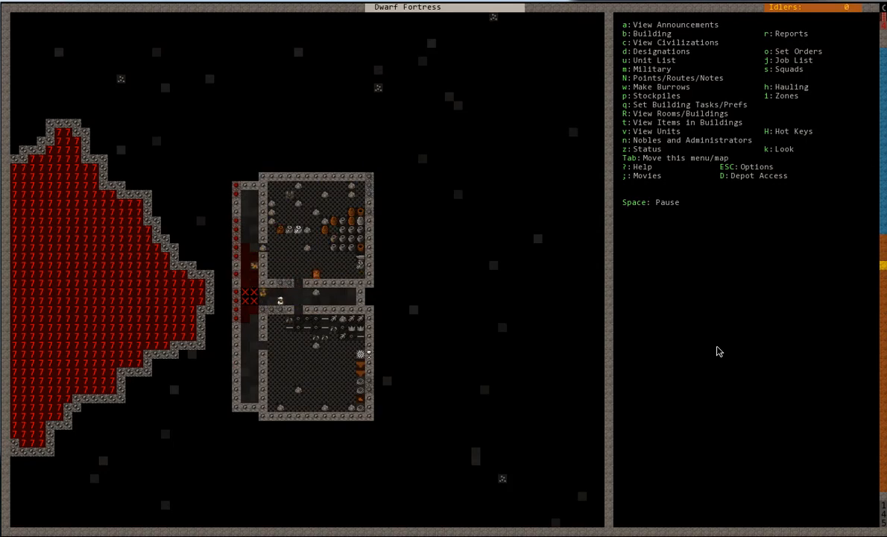
{"action": "key", "text": "shift+period"}
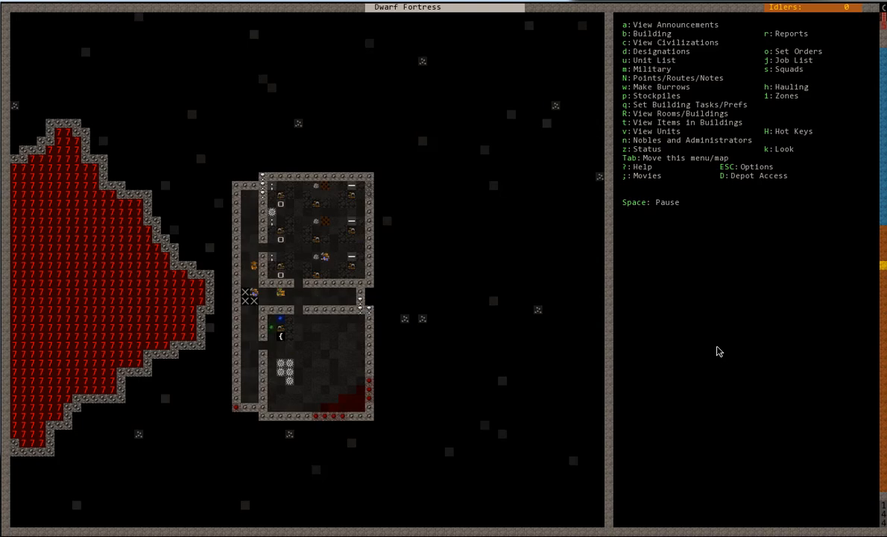
Queue wooden blocks construction tasks at the Carpenter's Workshop and resume the game.
{"action": "key", "text": "q"}
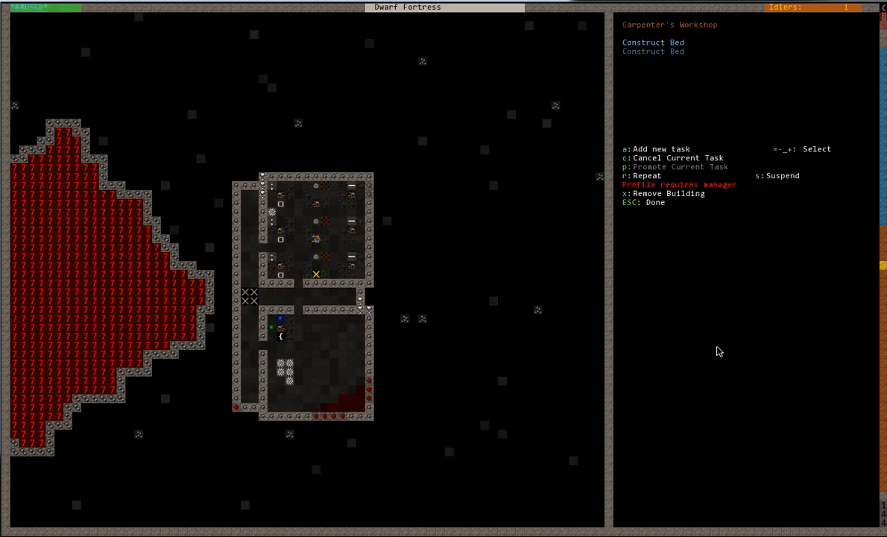
{"action": "key", "text": "a"}
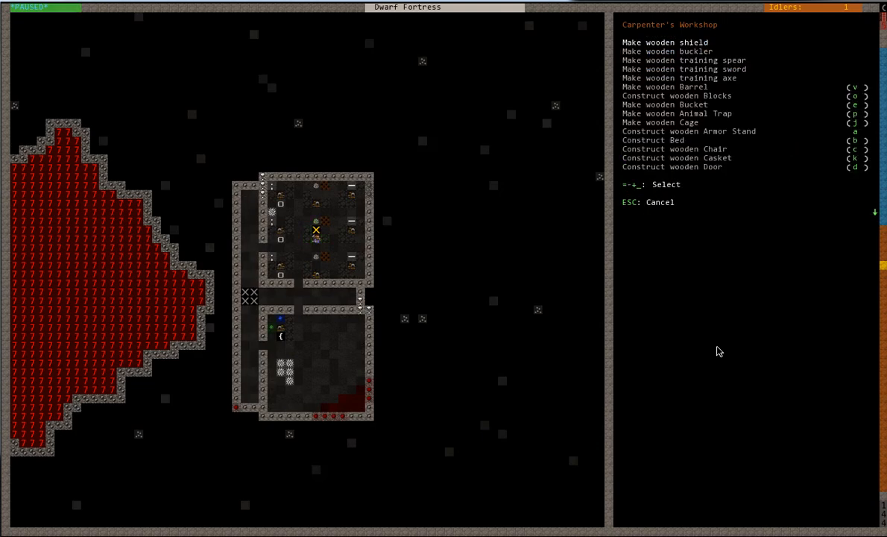
{"action": "key", "text": "e"}
{"action": "key", "text": "a"}
{"action": "key", "text": "e"}
{"action": "key", "text": "Escape"}
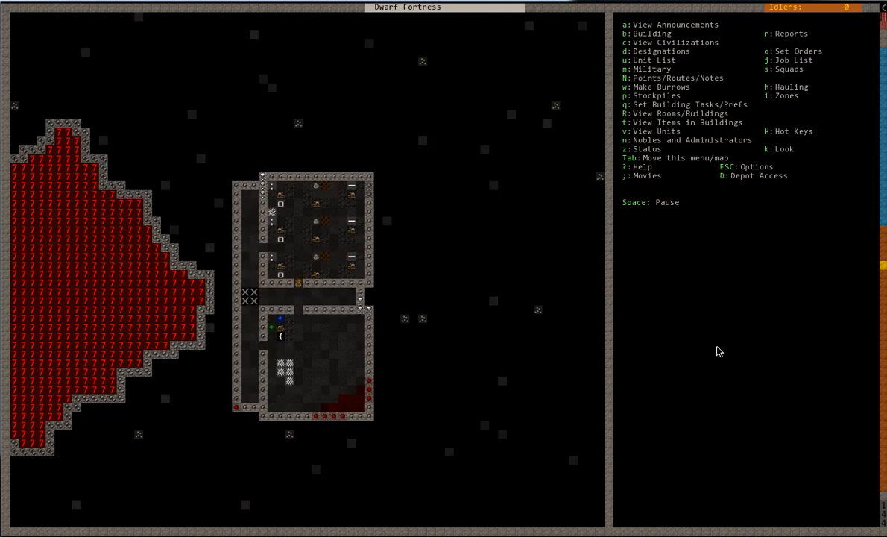
Step through the fortress z-levels around the stairwell-only level.
{"action": "key", "text": "shift+comma"}
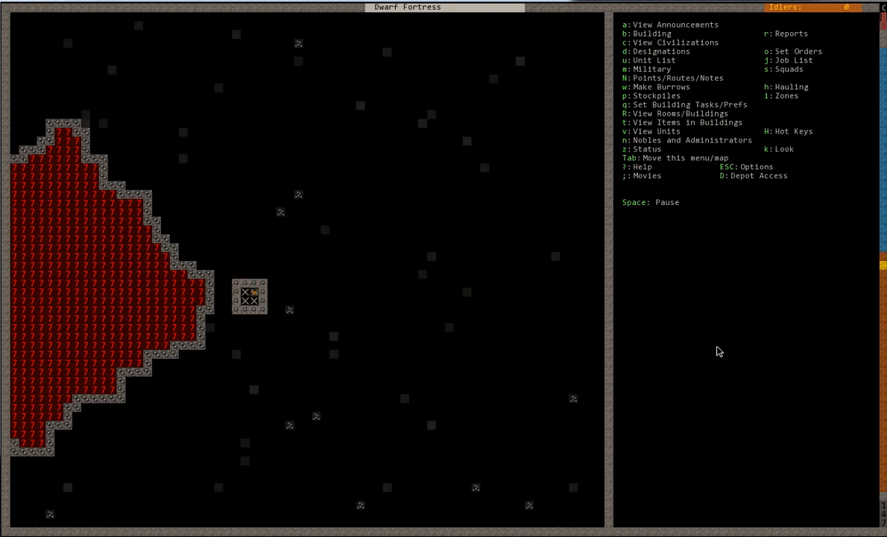
{"action": "key", "text": "shift+less"}
{"action": "key", "text": "shift+greater"}
{"action": "key", "text": "shift+greater"}
{"action": "key", "text": "shift+less"}
{"action": "key", "text": "shift+greater"}
{"action": "key", "text": "shift+greater"}
{"action": "key", "text": "shift+greater"}
{"action": "key", "text": "shift+greater"}
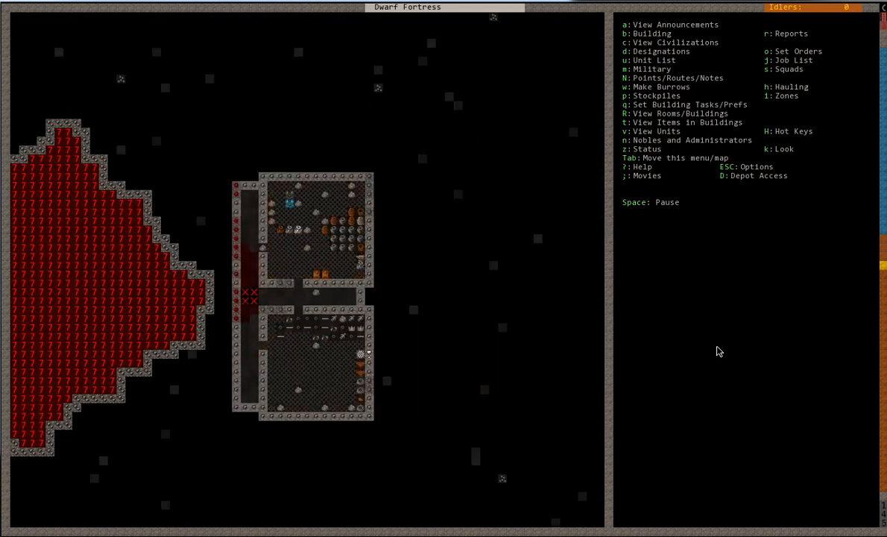
Inspect Finished Goods Stockpile #7, then move to the main fortress level with the farm plots.
{"action": "key", "text": "q"}
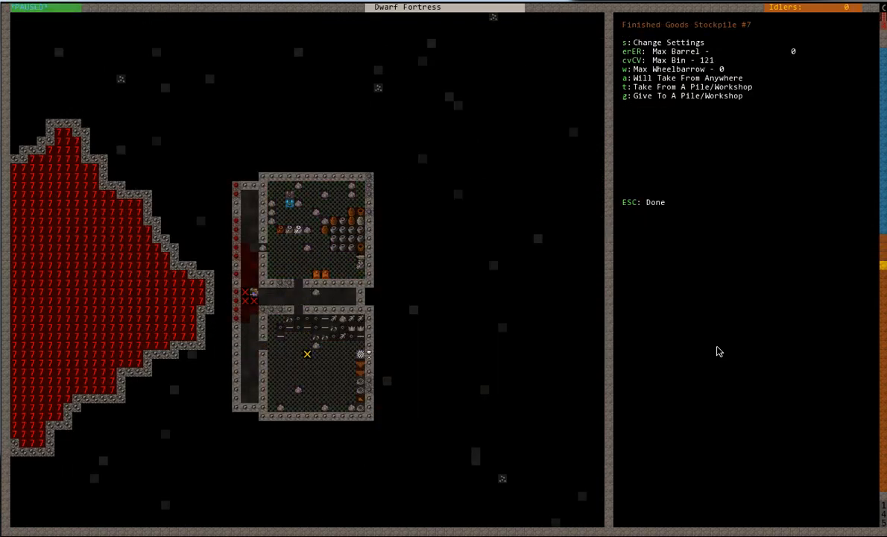
{"action": "key", "text": "Escape"}
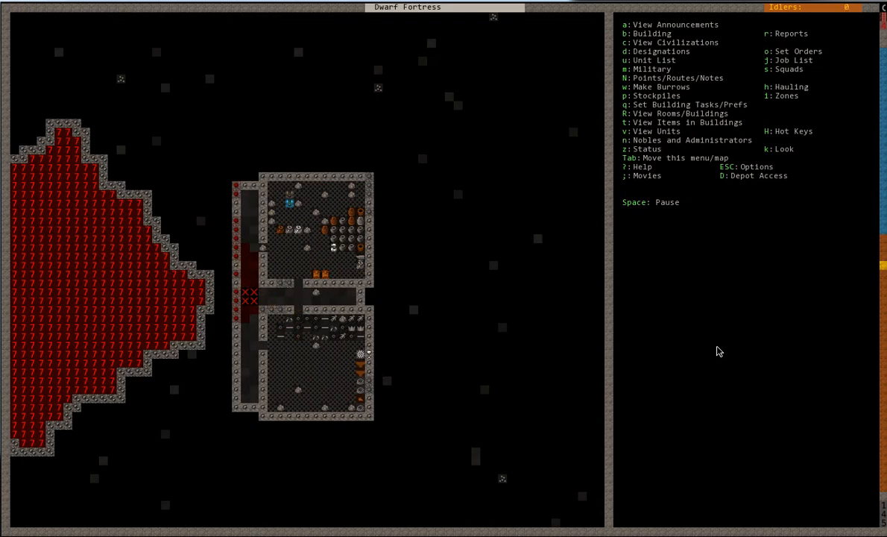
{"action": "key", "text": "shift+period"}
{"action": "key", "text": "shift+period"}
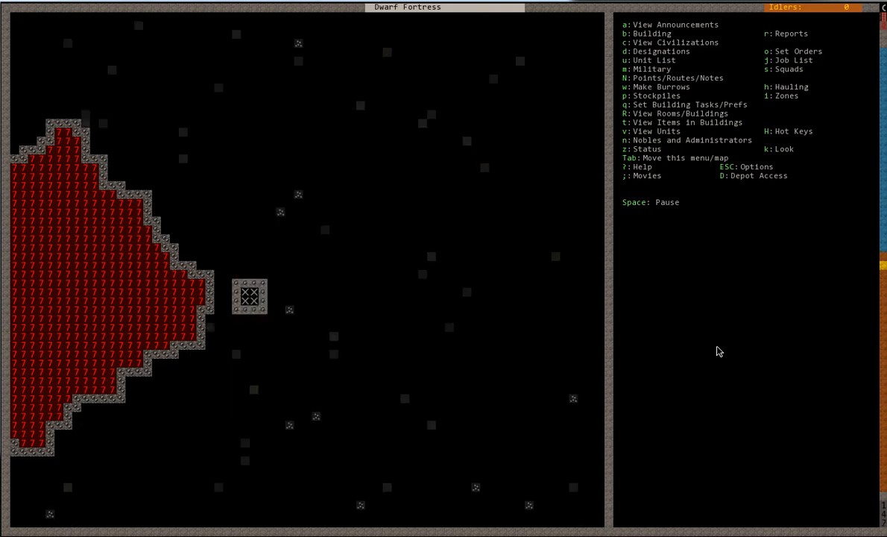
{"action": "key", "text": "shift+comma"}
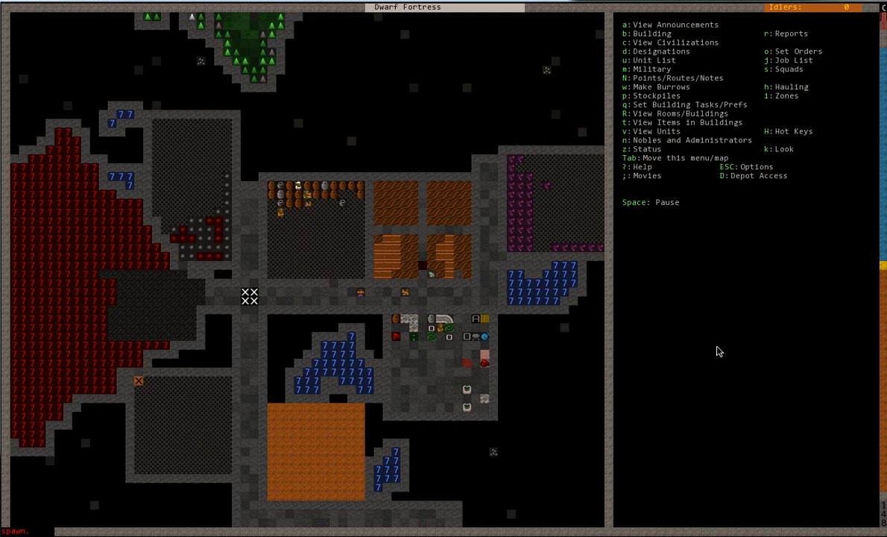
Examine the farm plot tile and the plump helmet spawn tile, then resume the game.
{"action": "key", "text": "k"}
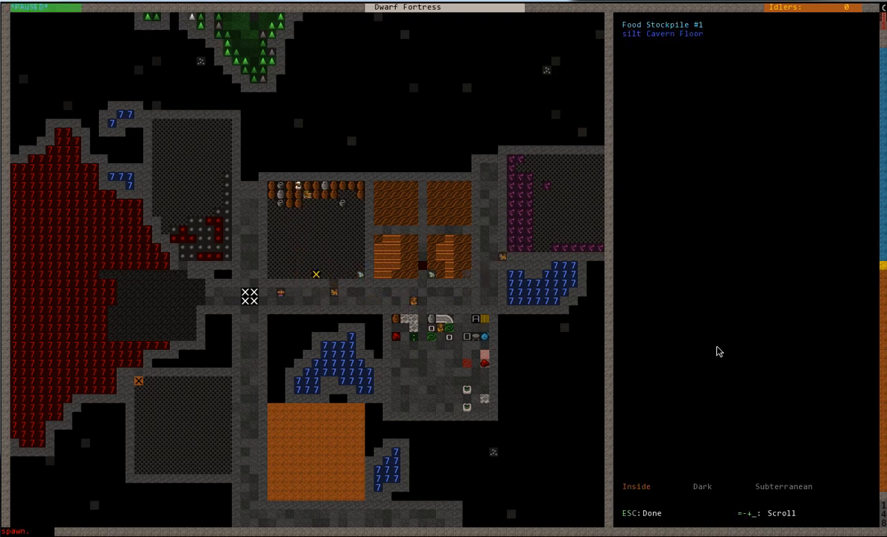
{"action": "key", "text": "Right"}
{"action": "key", "text": "Right"}
{"action": "key", "text": "Right"}
{"action": "key", "text": "Right"}
{"action": "key", "text": "Right"}
{"action": "key", "text": "Right"}
{"action": "key", "text": "Up"}
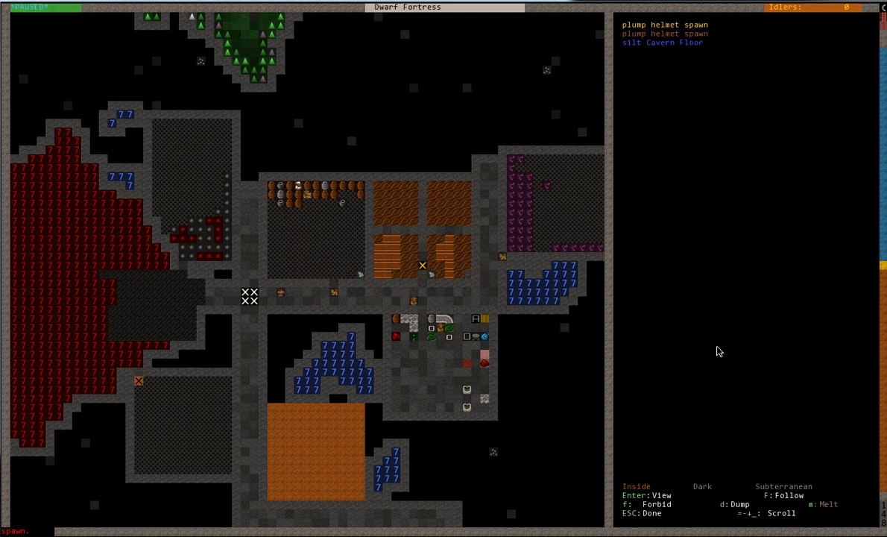
{"action": "key", "text": "Escape"}
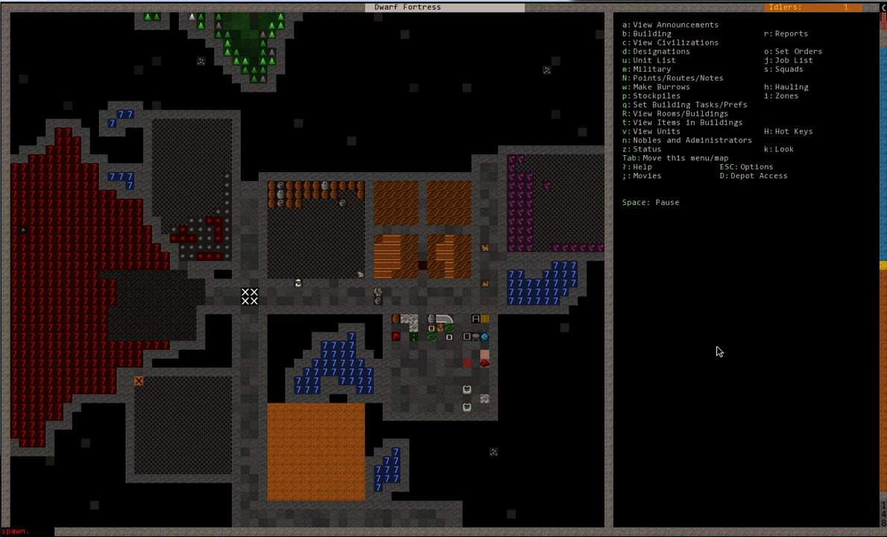
Briefly bring up the item designation options without marking anything.
{"action": "key", "text": "d"}
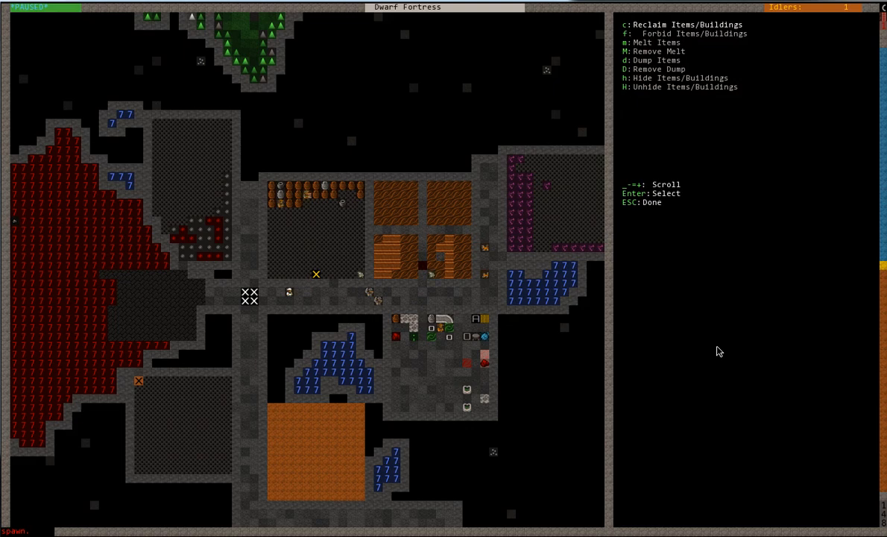
{"action": "key", "text": "Right"}
{"action": "key", "text": "Right"}
{"action": "key", "text": "Right"}
{"action": "key", "text": "Escape"}
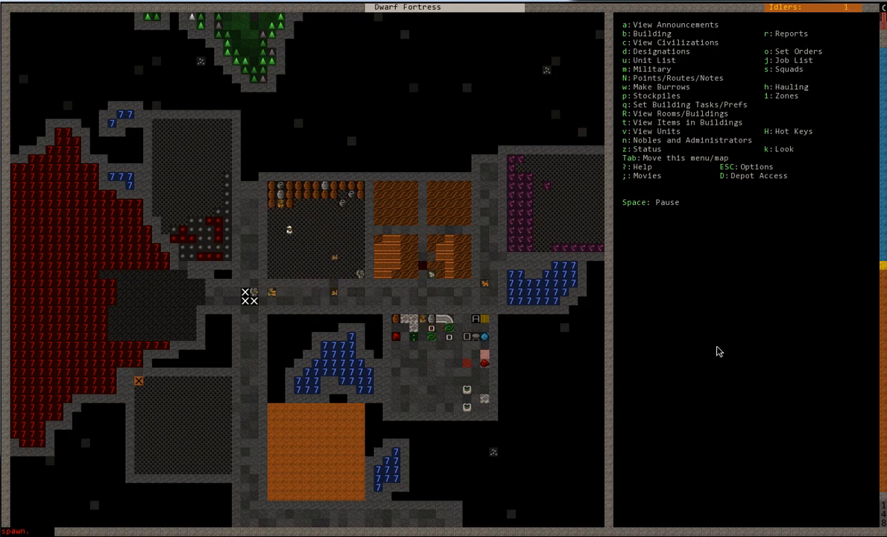
Browse from the surface down through underground levels to the level with the stockpile room.
{"action": "key", "text": "shift+less"}
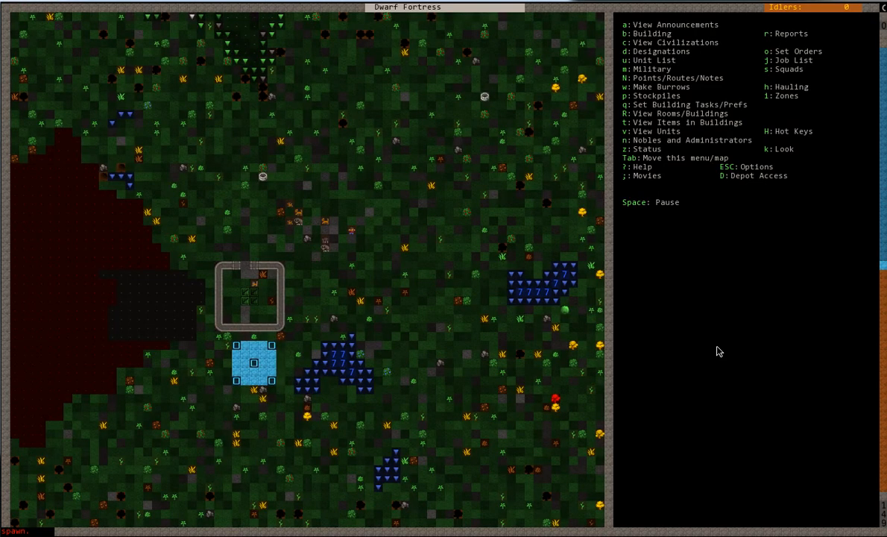
{"action": "key", "text": "shift+greater"}
{"action": "key", "text": "shift+greater"}
{"action": "key", "text": "shift+greater"}
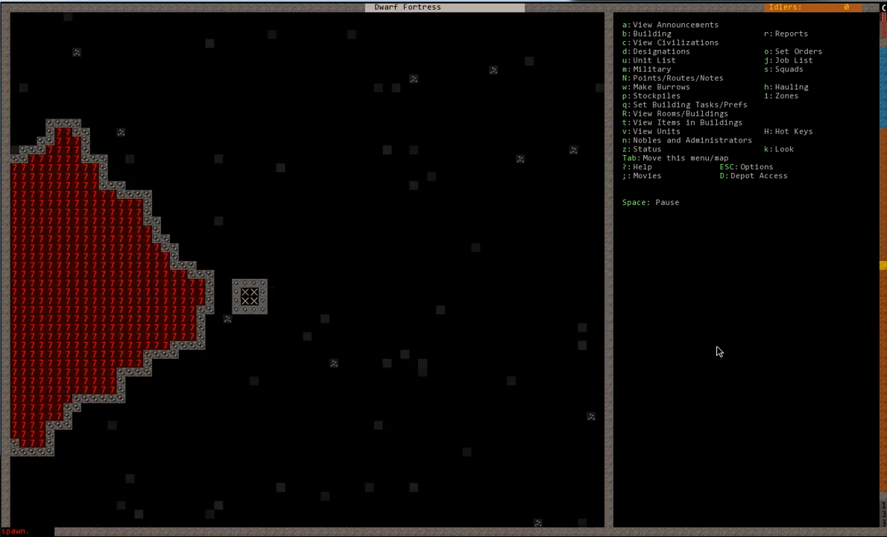
{"action": "key", "text": "shift+less"}
{"action": "key", "text": "shift+greater"}
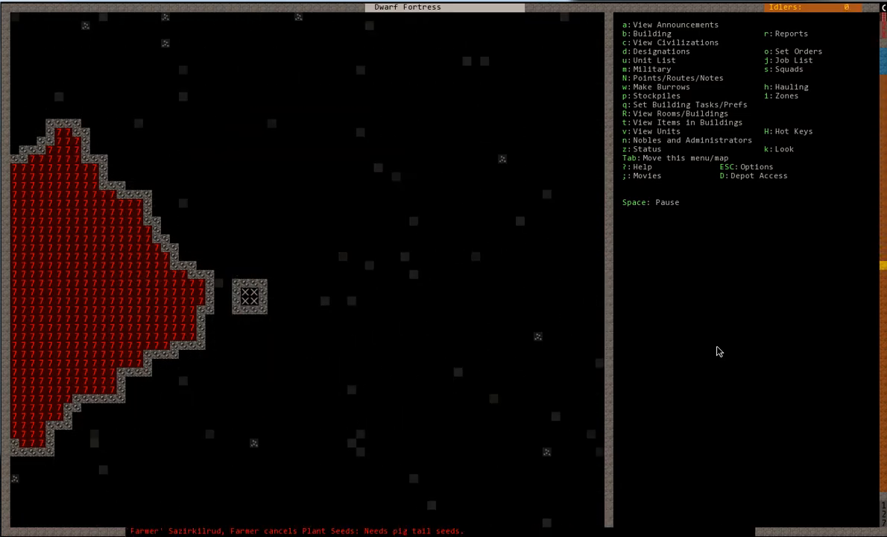
{"action": "key", "text": "shift+less"}
{"action": "key", "text": "shift+greater"}
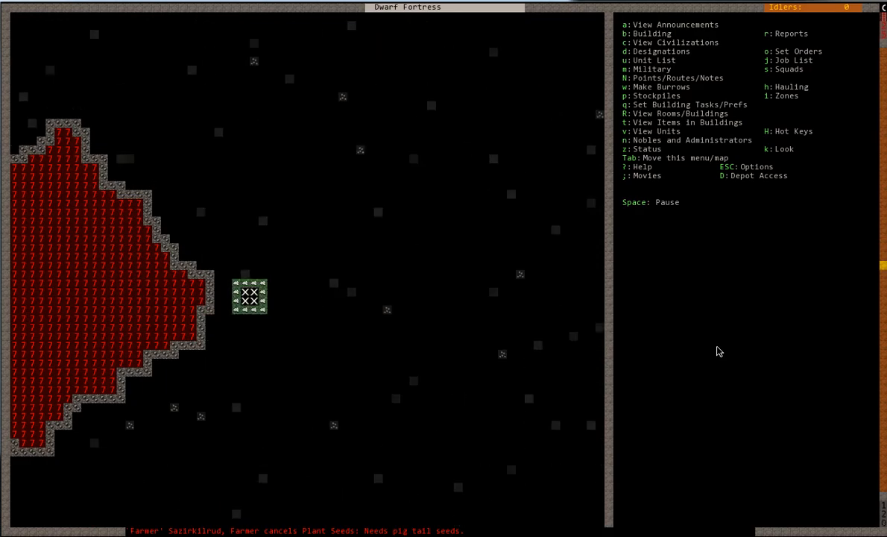
{"action": "key", "text": "shift+less"}
Centre the view on the room and start a digging designation with the marker near its corner.
{"action": "key", "text": "Left"}
{"action": "key", "text": "Up"}
{"action": "key", "text": "Down"}
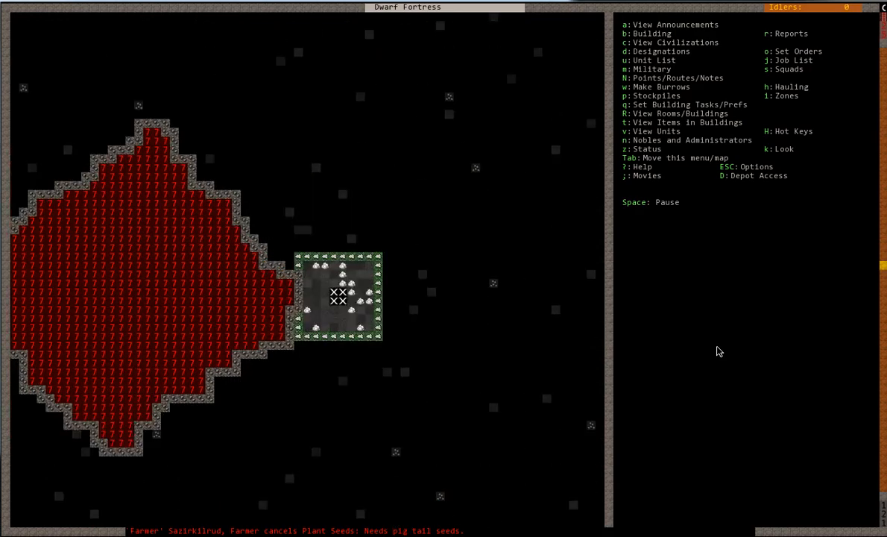
{"action": "key", "text": "d"}
{"action": "key", "text": "Left"}
Mark the edge tiles ringing the stockpile room for digging and return to the main menu.
{"action": "key", "text": "Down"}
{"action": "key", "text": "Down"}
{"action": "key", "text": "Down"}
{"action": "key", "text": "Down"}
{"action": "key", "text": "Down"}
{"action": "key", "text": "Down"}
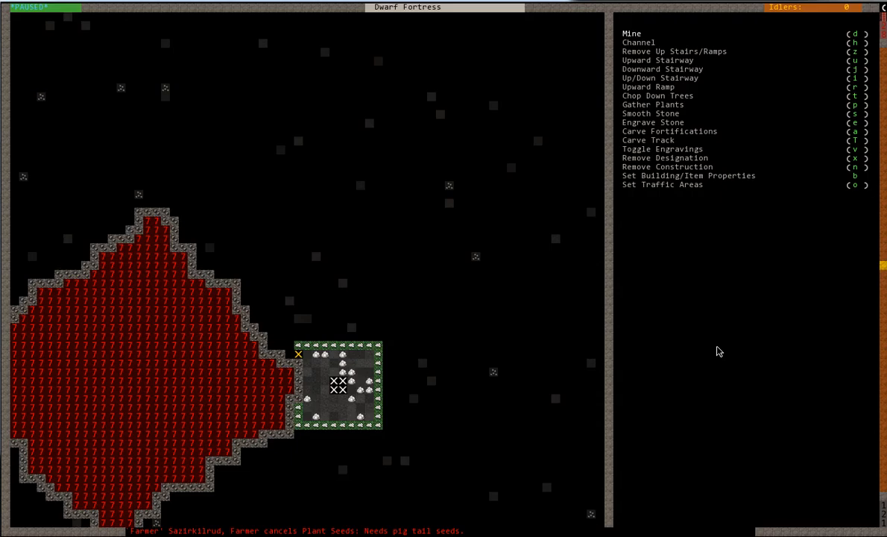
{"action": "key", "text": "Up"}
{"action": "key", "text": "Right"}
{"action": "key", "text": "Right"}
{"action": "key", "text": "Right"}
{"action": "key", "text": "Right"}
{"action": "key", "text": "Right"}
{"action": "key", "text": "Right"}
{"action": "key", "text": "Down"}
{"action": "key", "text": "Down"}
{"action": "key", "text": "Down"}
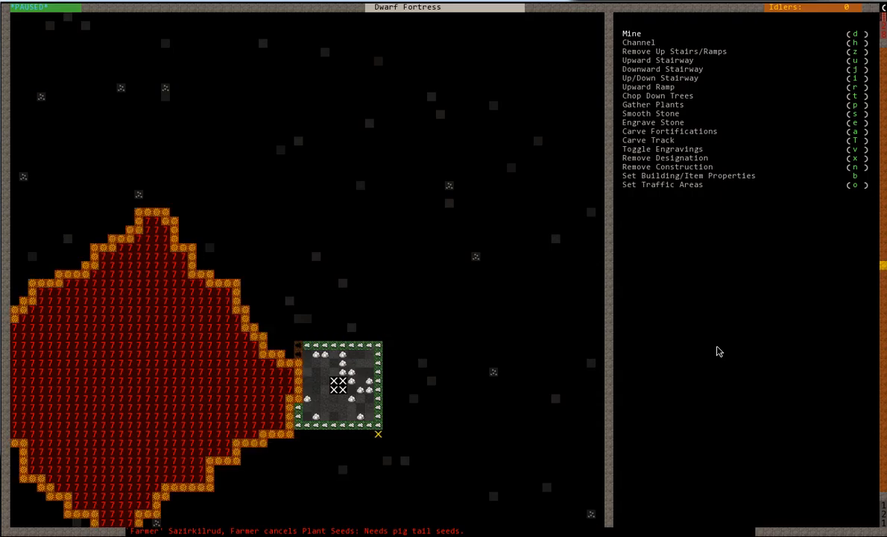
{"action": "key", "text": "Down"}
{"action": "key", "text": "Down"}
{"action": "key", "text": "Down"}
{"action": "key", "text": "Left"}
{"action": "key", "text": "Left"}
{"action": "key", "text": "Left"}
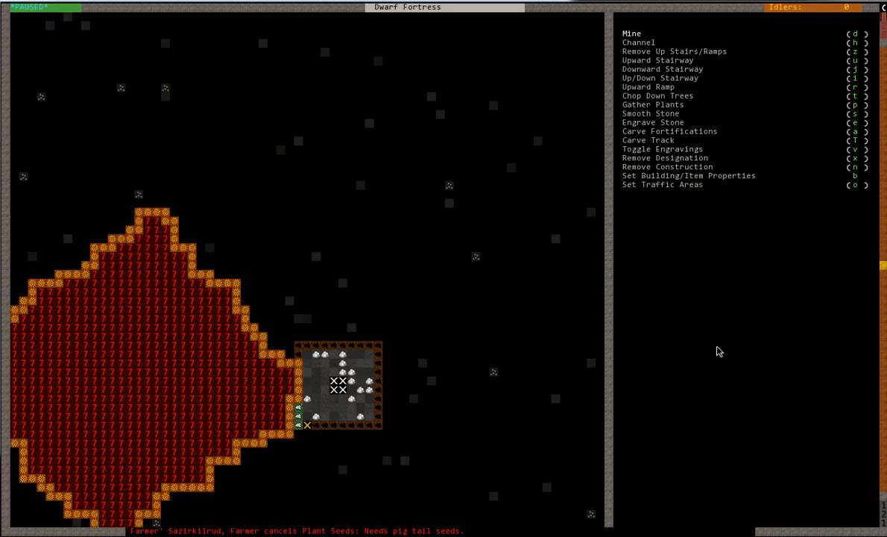
{"action": "key", "text": "Left"}
{"action": "key", "text": "Left"}
{"action": "key", "text": "Left"}
{"action": "key", "text": "Escape"}
Unpause the game and pan the map view around the fortress.
{"action": "key", "text": "space"}
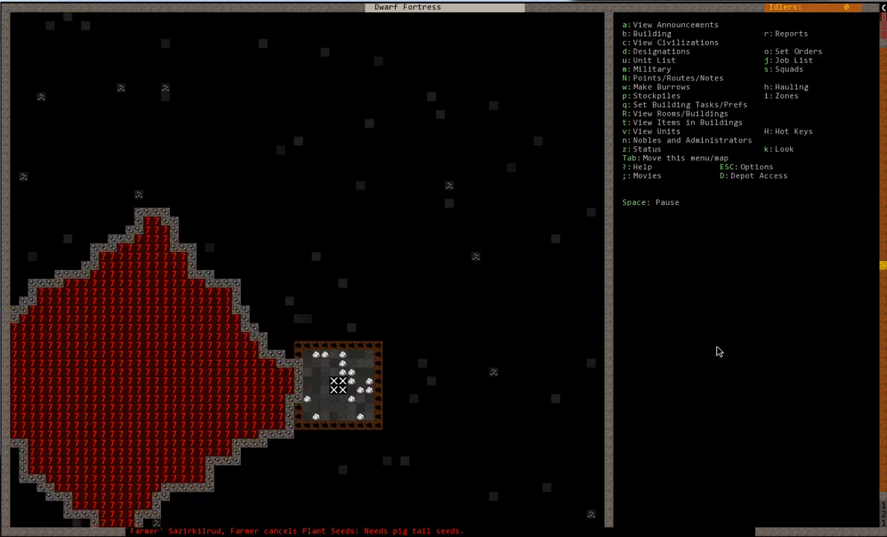
{"action": "key", "text": "space"}
{"action": "key", "text": "space"}
{"action": "key", "text": "shift+Right"}
{"action": "key", "text": "shift+Down"}
{"action": "key", "text": "shift+Down"}
{"action": "key", "text": "shift+Left"}
{"action": "key", "text": "shift+Up"}
{"action": "key", "text": "shift+Up"}
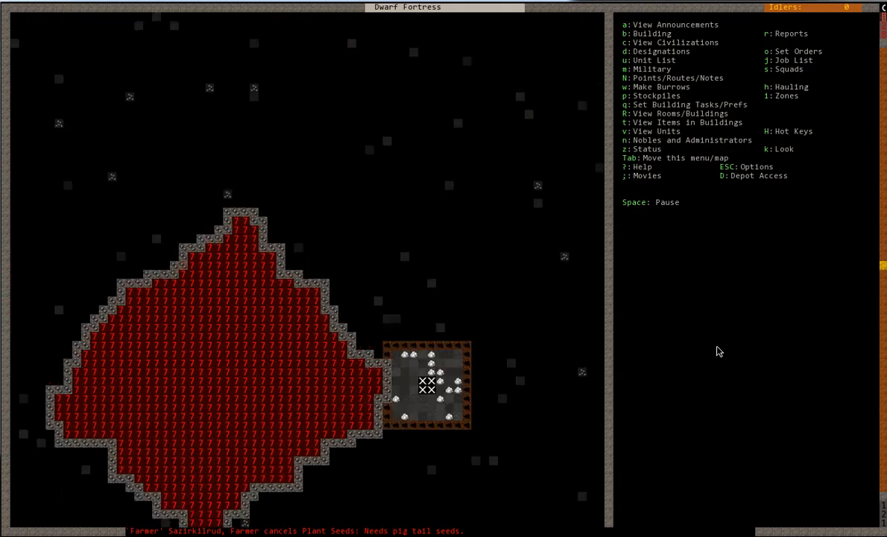
{"action": "key", "text": "shift+Left"}
{"action": "key", "text": "shift+Down"}
Browse between the surface, the furnished-room level and the underground fortress level.
{"action": "key", "text": "shift+period"}
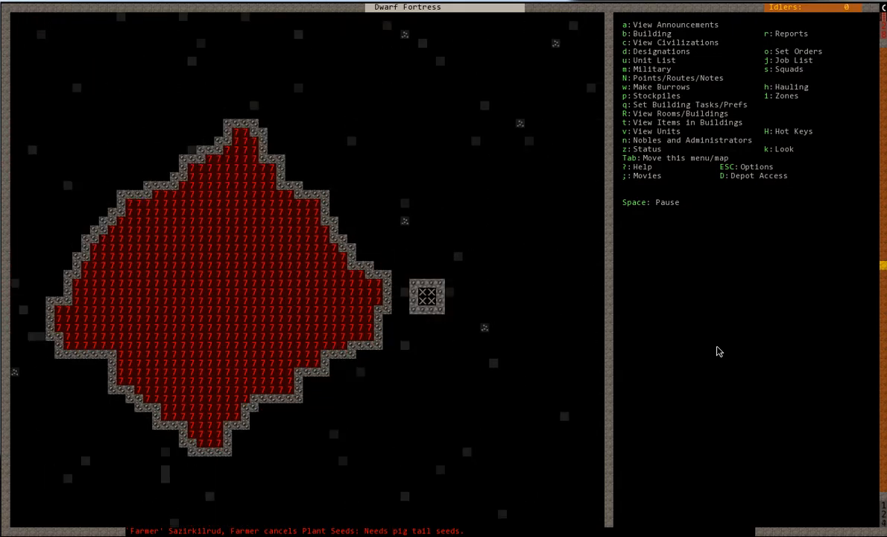
{"action": "key", "text": "shift+period"}
{"action": "key", "text": "shift+period"}
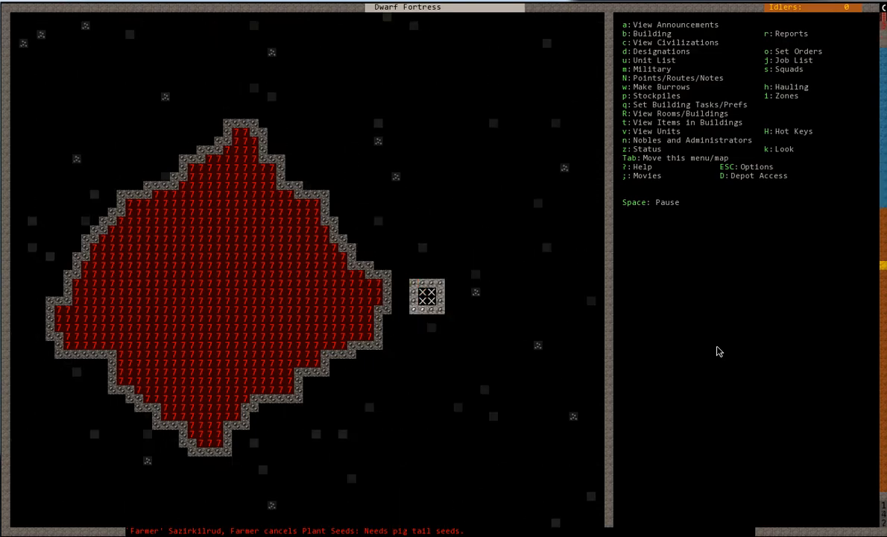
{"action": "key", "text": "shift+comma"}
{"action": "key", "text": "shift+comma"}
{"action": "key", "text": "shift+comma"}
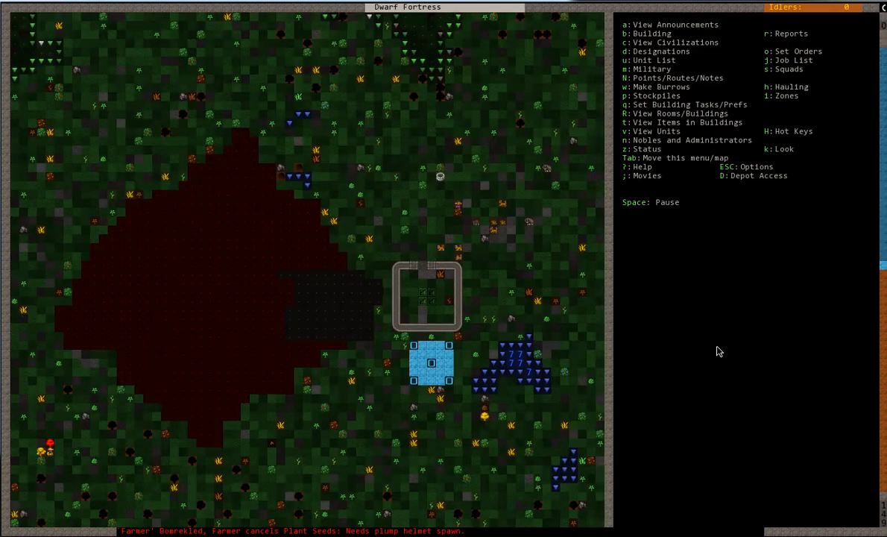
{"action": "key", "text": "shift+period"}
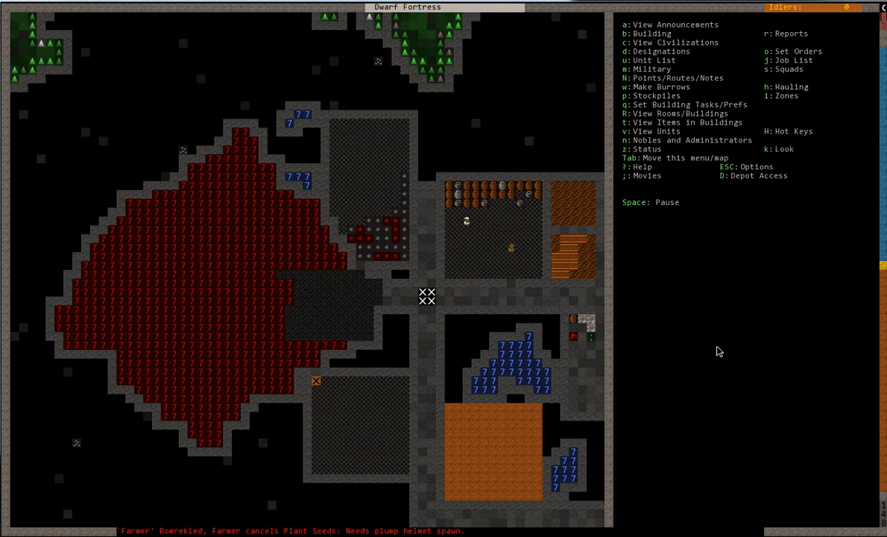
{"action": "key", "text": "shift+comma"}
{"action": "key", "text": "shift+period"}
{"action": "key", "text": "shift+comma"}
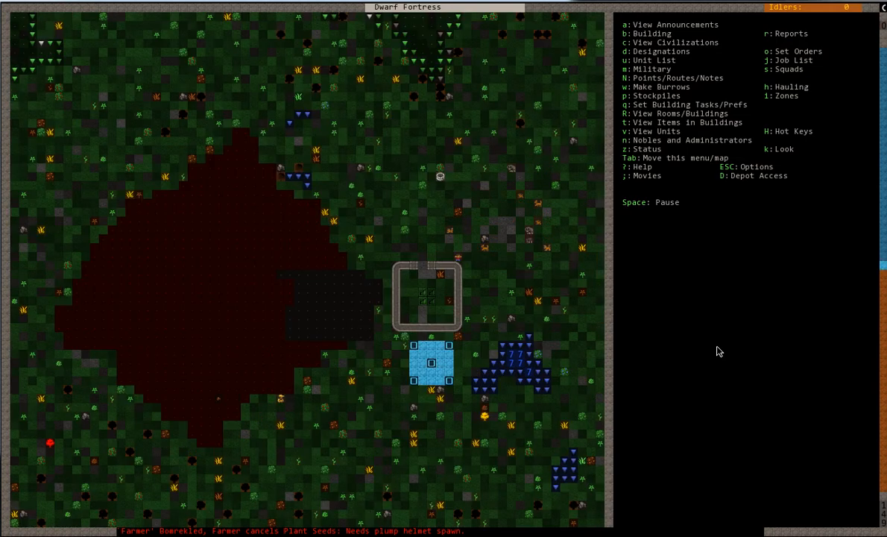
{"action": "key", "text": "shift+period"}
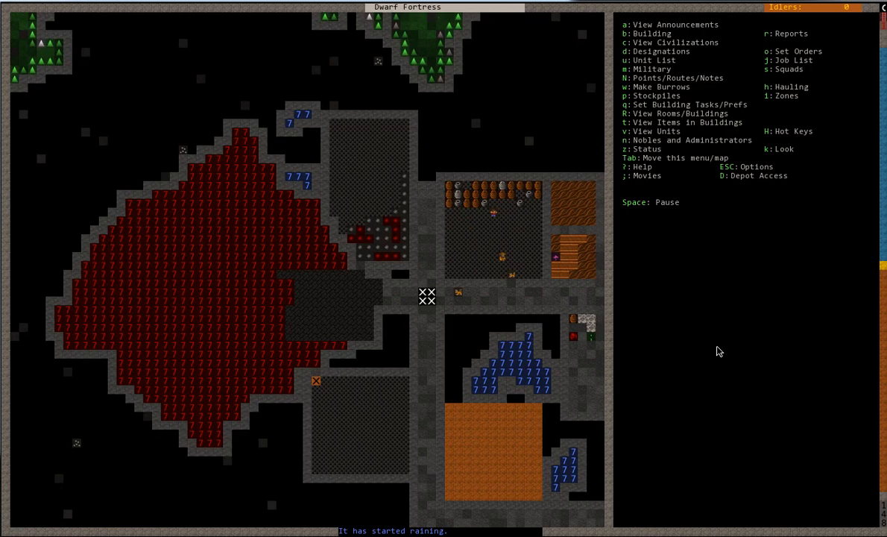
Peek at neighbouring levels and settle on the storage-room level beside the magma.
{"action": "key", "text": "shift+comma"}
{"action": "key", "text": "shift+period"}
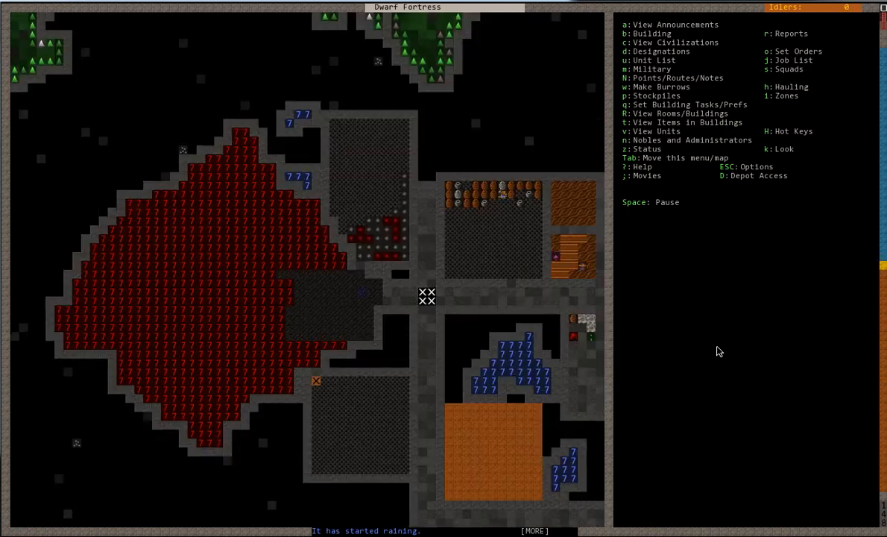
{"action": "key", "text": "shift+comma"}
{"action": "key", "text": "shift+period"}
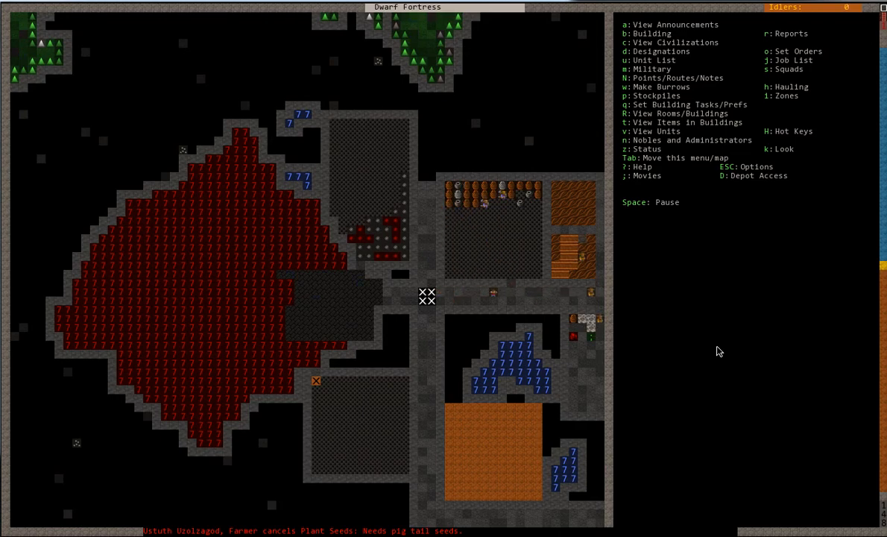
{"action": "key", "text": "shift+period"}
{"action": "key", "text": "shift+Left"}
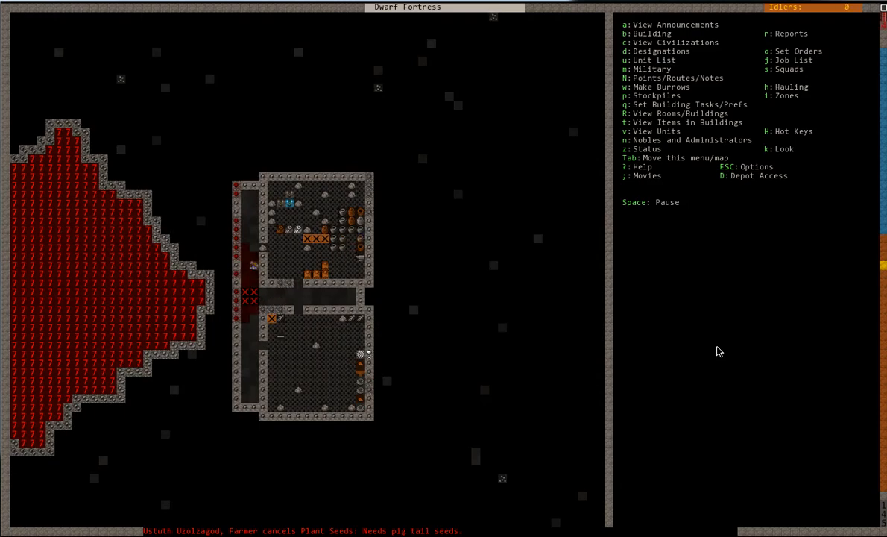
Browse the stockpile placement types on the storage-room level, then inspect Wood Stockpile #2.
{"action": "key", "text": "shift+comma"}
{"action": "key", "text": "shift+comma"}
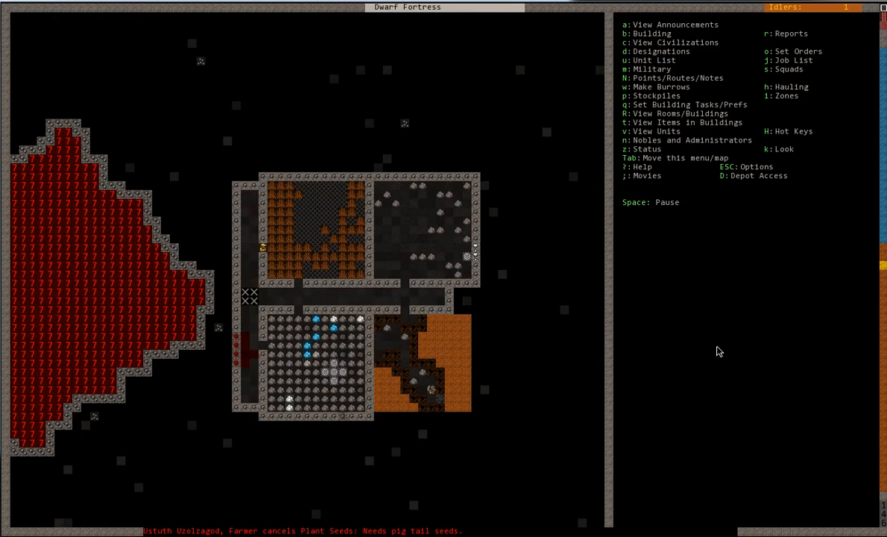
{"action": "key", "text": "p"}
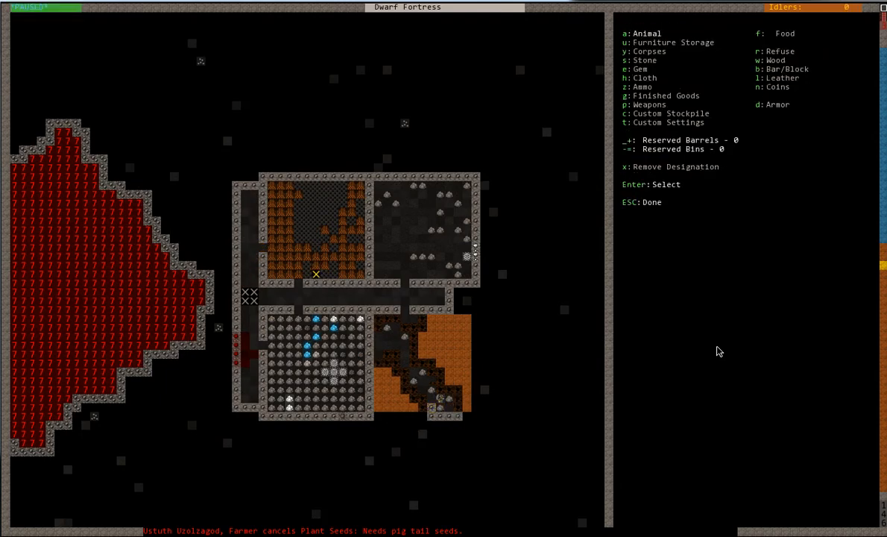
{"action": "key", "text": "c"}
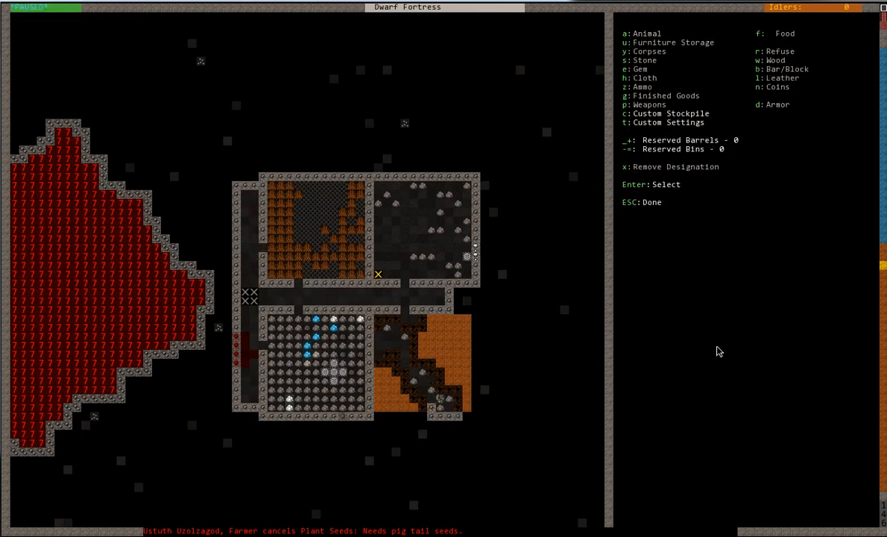
{"action": "key", "text": "Escape"}
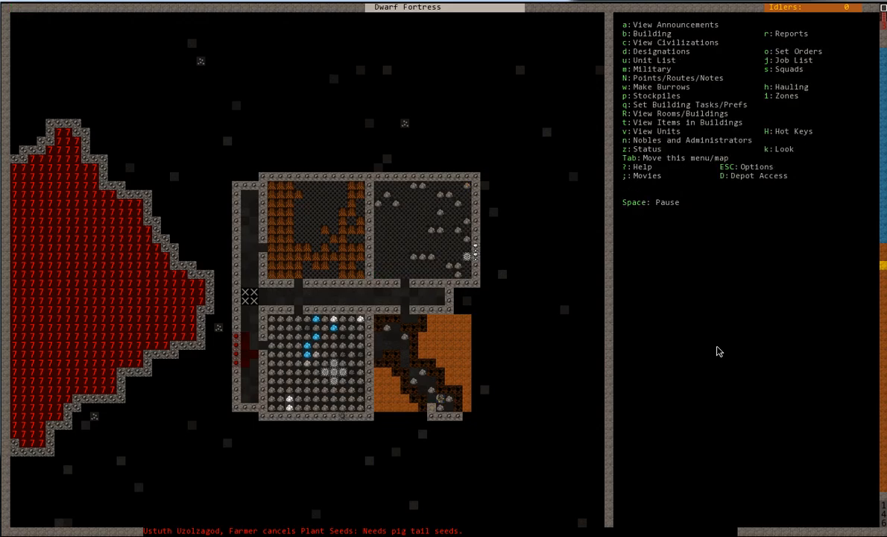
{"action": "key", "text": "q"}
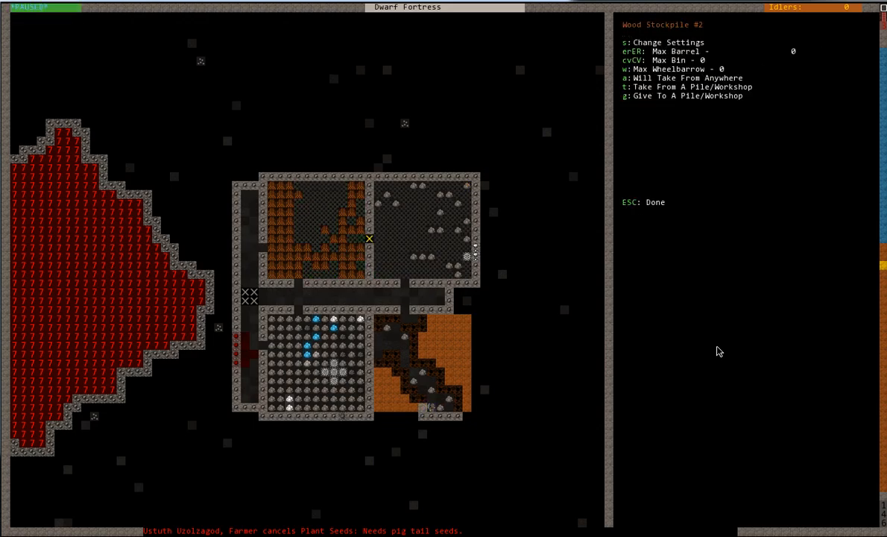
Review the wood stockpile's settings through Animals, Food, Corpses, Stone, Gems and Wood.
{"action": "key", "text": "s"}
{"action": "key", "text": "Down"}
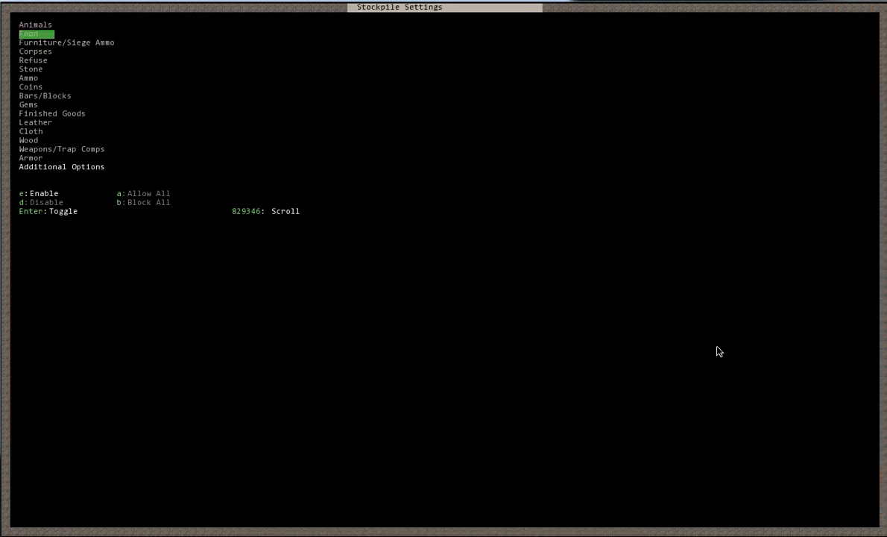
{"action": "key", "text": "Down"}
{"action": "key", "text": "Down"}
{"action": "key", "text": "Down"}
{"action": "key", "text": "Up"}
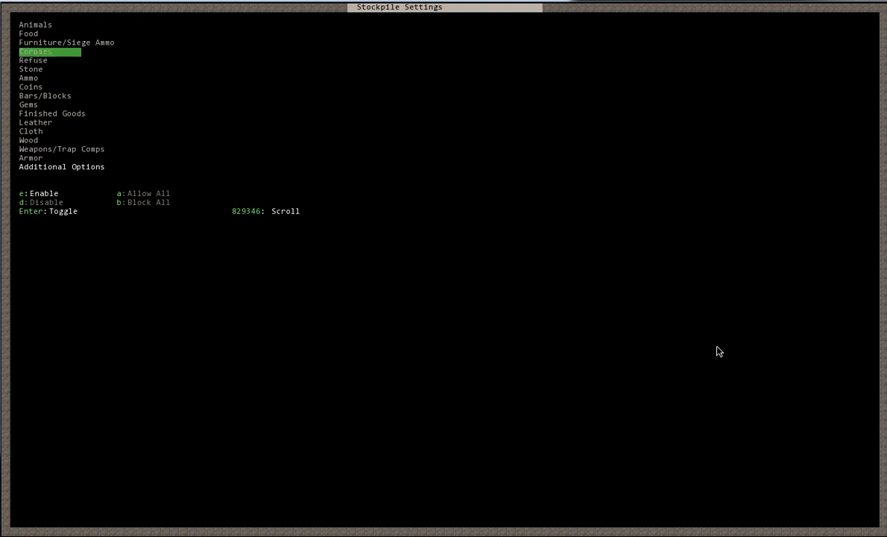
{"action": "key", "text": "Up"}
{"action": "key", "text": "Up"}
{"action": "key", "text": "Up"}
{"action": "key", "text": "Down"}
{"action": "key", "text": "Down"}
{"action": "key", "text": "Down"}
{"action": "key", "text": "Down"}
{"action": "key", "text": "Down"}
{"action": "key", "text": "Down"}
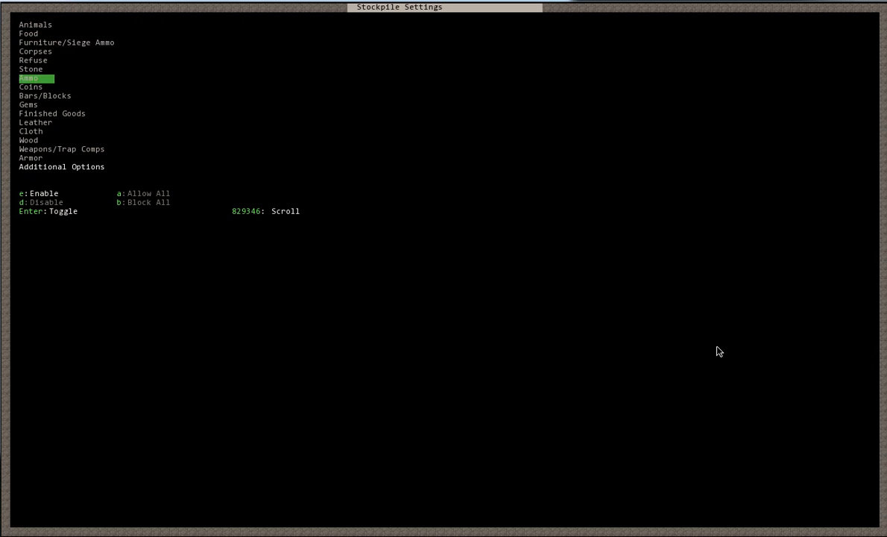
{"action": "key", "text": "Down"}
{"action": "key", "text": "Down"}
{"action": "key", "text": "Down"}
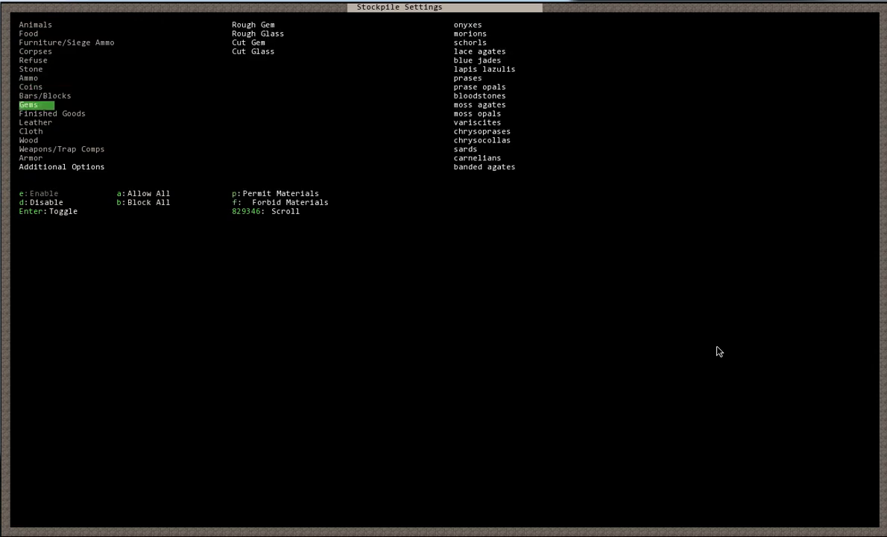
{"action": "key", "text": "Down"}
{"action": "key", "text": "Down"}
{"action": "key", "text": "Down"}
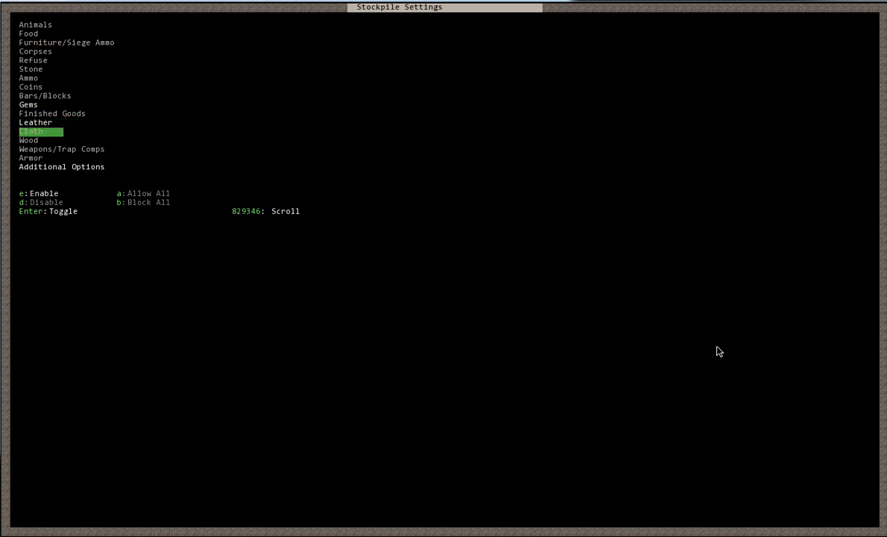
{"action": "key", "text": "Down"}
{"action": "key", "text": "Down"}
{"action": "key", "text": "Down"}
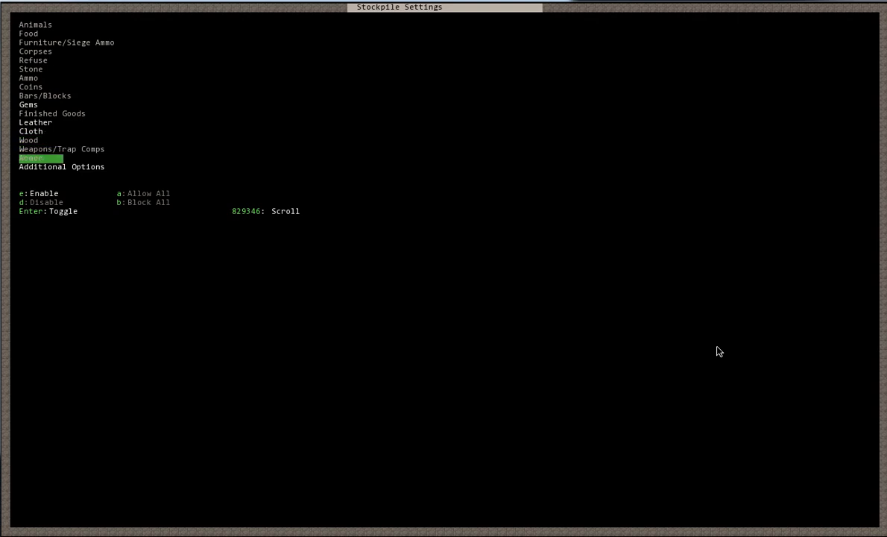
Check the Finished Goods, Ammo, Leather, Weapons and Armor categories.
{"action": "key", "text": "Up"}
{"action": "key", "text": "Up"}
{"action": "key", "text": "Up"}
{"action": "key", "text": "Up"}
{"action": "key", "text": "Up"}
{"action": "key", "text": "Up"}
{"action": "key", "text": "Up"}
{"action": "key", "text": "Up"}
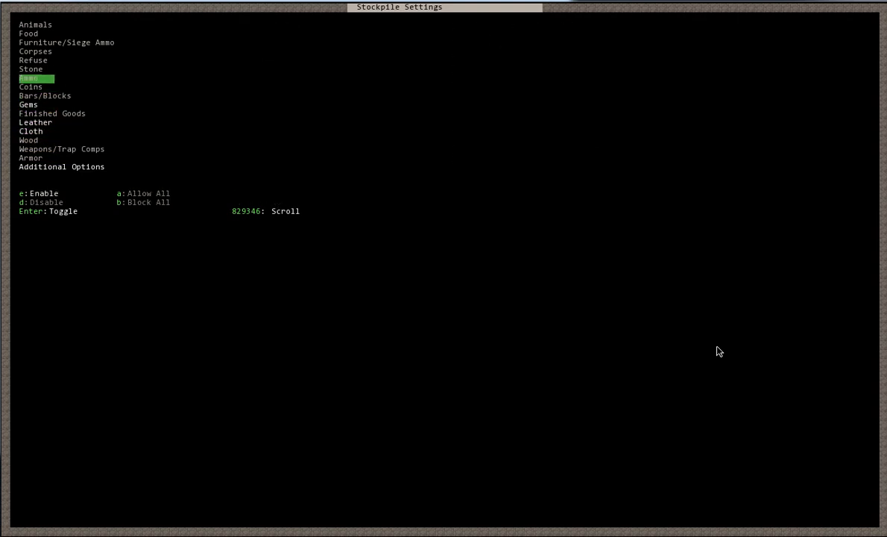
{"action": "key", "text": "Up"}
{"action": "key", "text": "Up"}
{"action": "key", "text": "Up"}
{"action": "key", "text": "Up"}
{"action": "key", "text": "Up"}
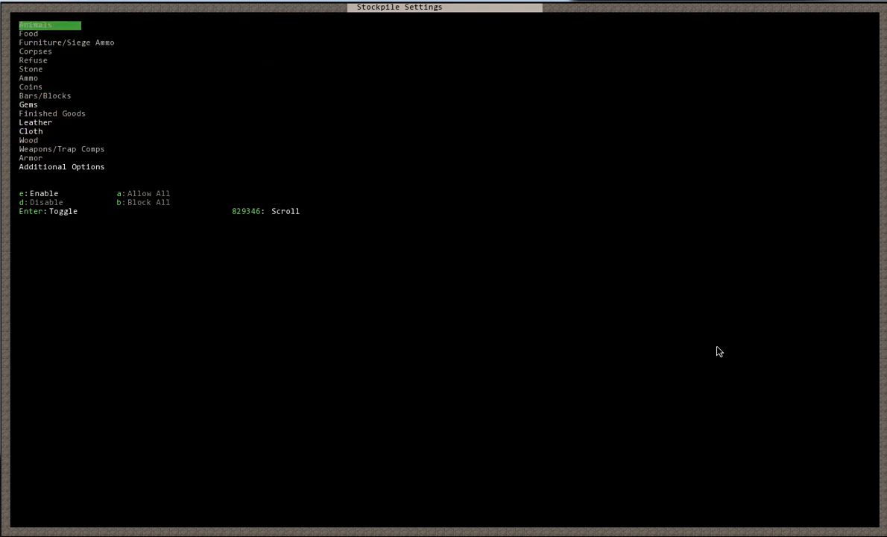
{"action": "key", "text": "Down"}
{"action": "key", "text": "Down"}
{"action": "key", "text": "Down"}
{"action": "key", "text": "Down"}
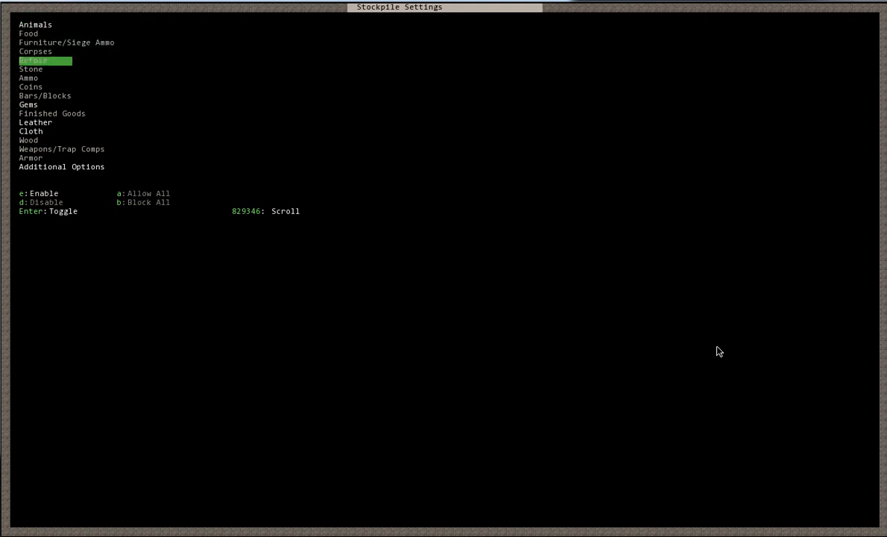
{"action": "key", "text": "Down"}
{"action": "key", "text": "Down"}
{"action": "key", "text": "Down"}
{"action": "key", "text": "Down"}
{"action": "key", "text": "Down"}
{"action": "key", "text": "Down"}
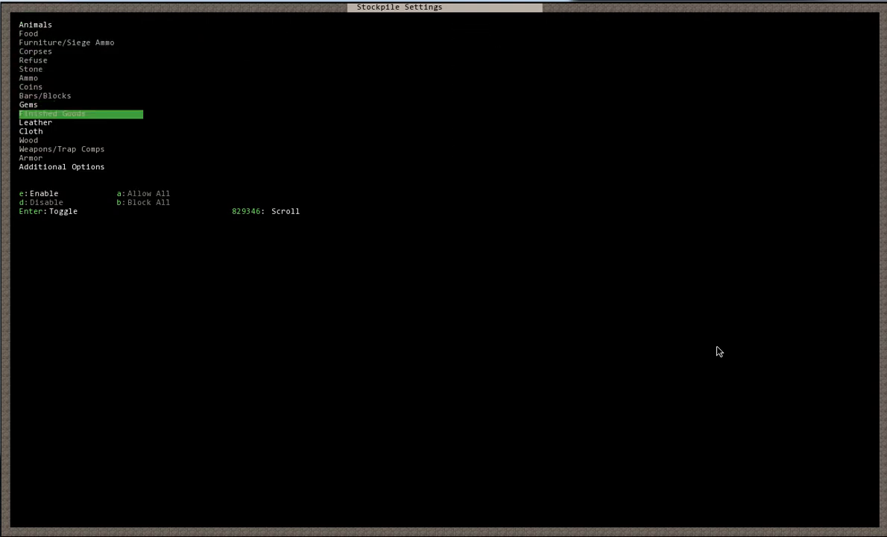
{"action": "key", "text": "Down"}
{"action": "key", "text": "Down"}
{"action": "key", "text": "Down"}
{"action": "key", "text": "Down"}
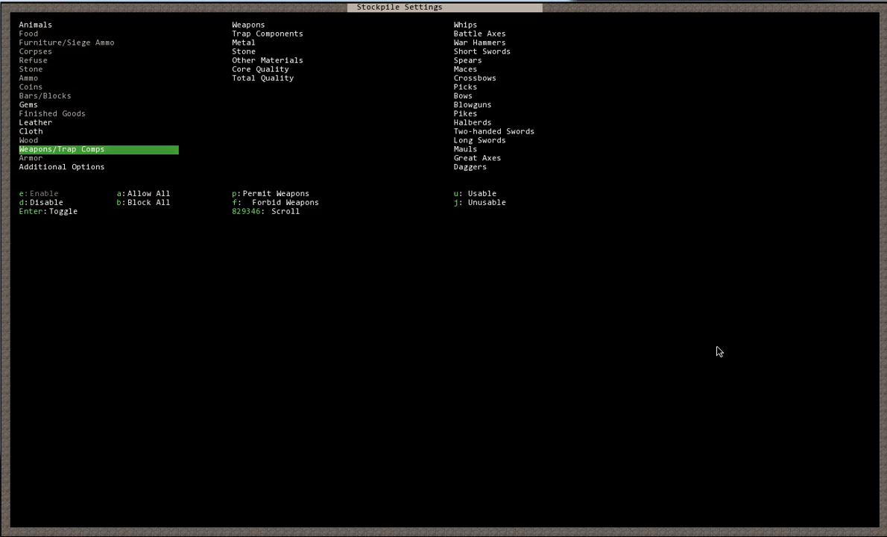
{"action": "key", "text": "Down"}
{"action": "key", "text": "Up"}
{"action": "key", "text": "Up"}
{"action": "key", "text": "Up"}
{"action": "key", "text": "Up"}
{"action": "key", "text": "Up"}
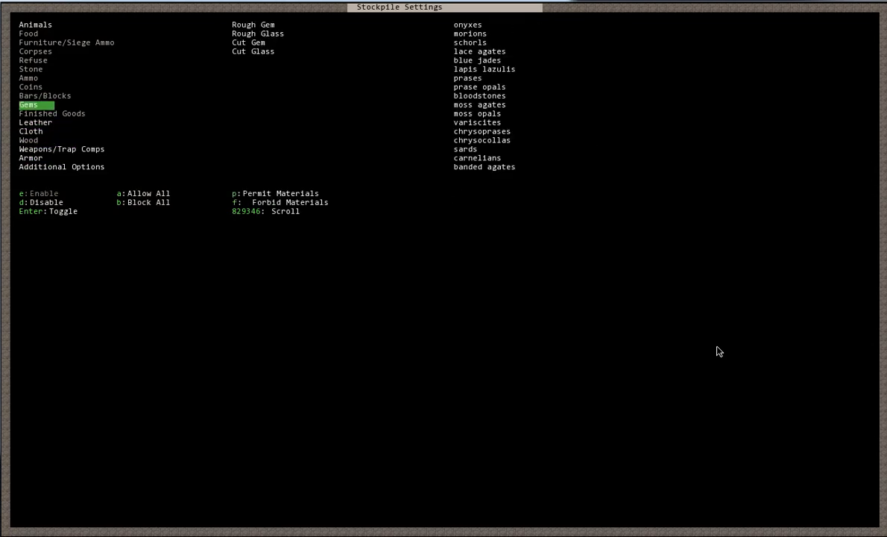
Allow Ammo and Coins in the stockpile and close its settings.
{"action": "key", "text": "Down"}
{"action": "key", "text": "Down"}
{"action": "key", "text": "Up"}
{"action": "key", "text": "Up"}
{"action": "key", "text": "Up"}
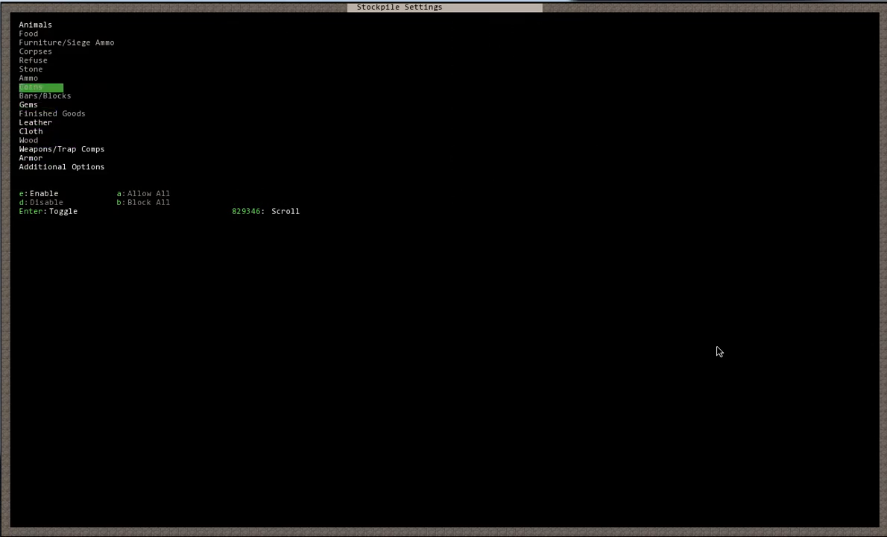
{"action": "key", "text": "Up"}
{"action": "key", "text": "e"}
{"action": "key", "text": "Down"}
{"action": "key", "text": "e"}
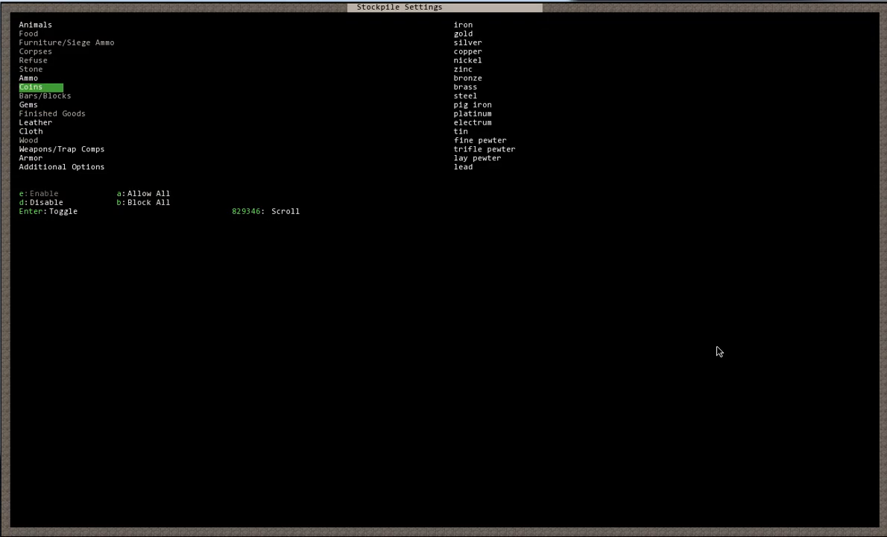
{"action": "key", "text": "Up"}
{"action": "key", "text": "Up"}
{"action": "key", "text": "Up"}
{"action": "key", "text": "Up"}
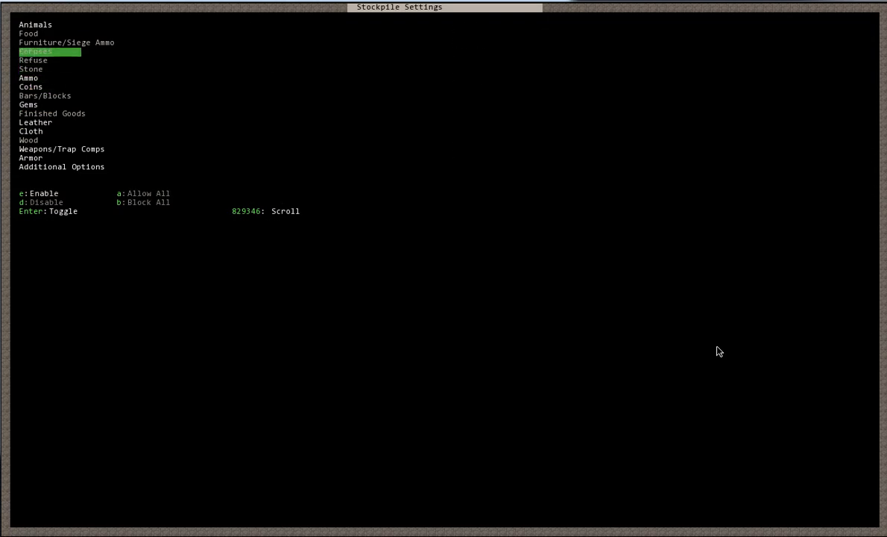
{"action": "key", "text": "Escape"}
Move to the fortress level and inspect Refuse Stockpile #3.
{"action": "key", "text": "shift+comma"}
{"action": "key", "text": "shift+comma"}
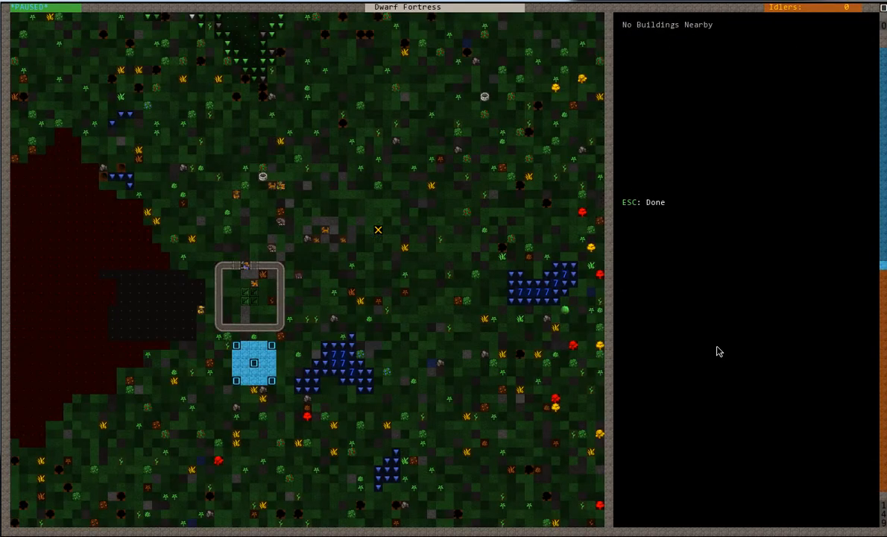
{"action": "key", "text": "shift+period"}
{"action": "key", "text": "Escape"}
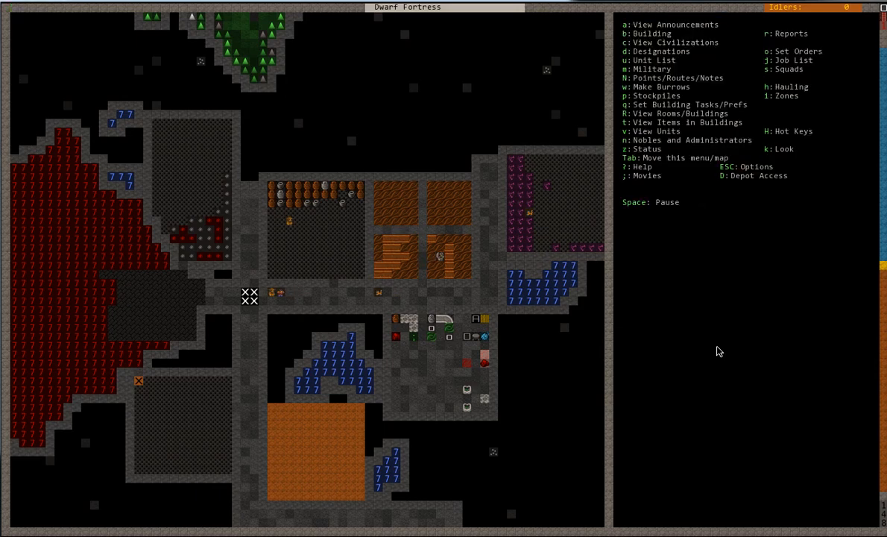
{"action": "key", "text": "shift+Right"}
{"action": "key", "text": "shift+Right"}
{"action": "key", "text": "q"}
{"action": "key", "text": "Up"}
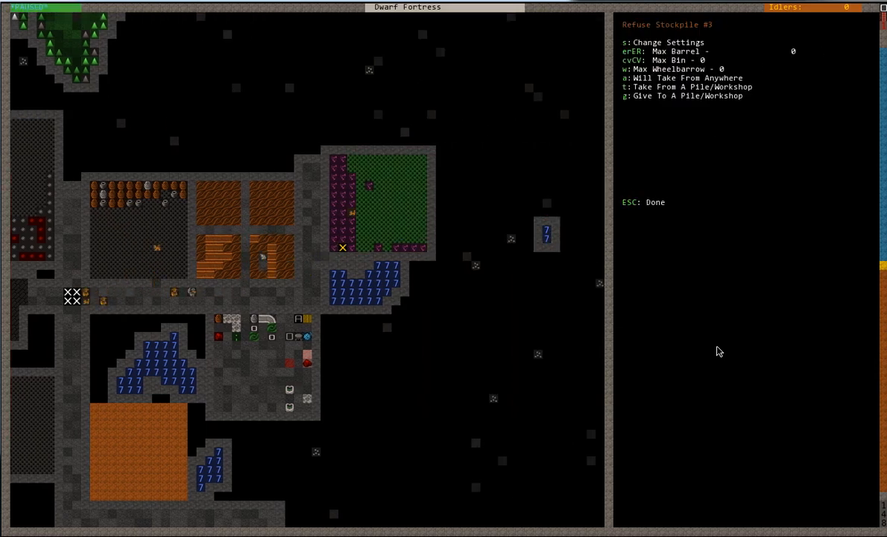
Allow Corpses in Refuse Stockpile #3 and close its settings.
{"action": "key", "text": "s"}
{"action": "key", "text": "Down"}
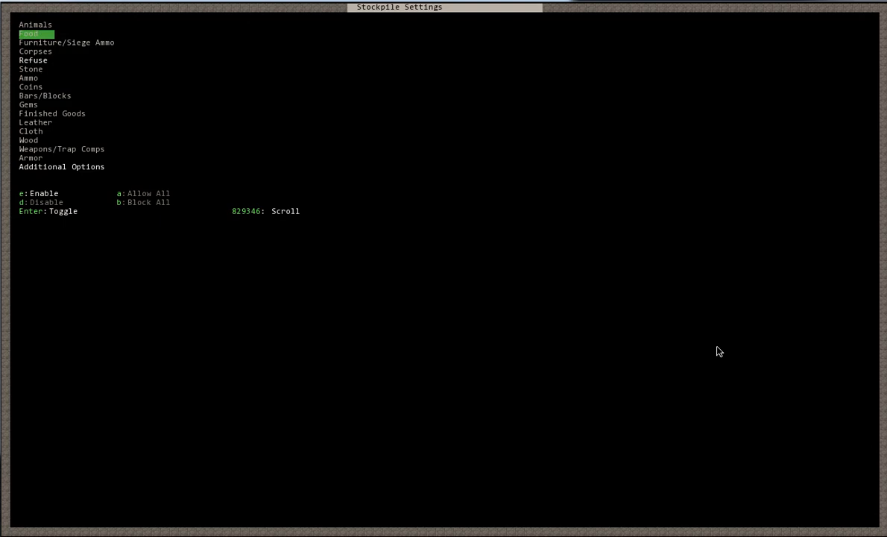
{"action": "key", "text": "Down"}
{"action": "key", "text": "Down"}
{"action": "key", "text": "e"}
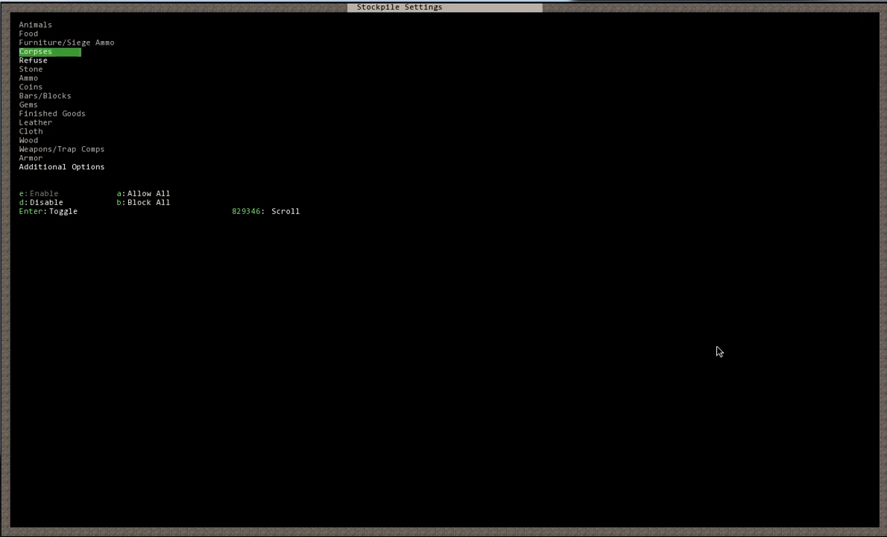
{"action": "key", "text": "Escape"}
{"action": "key", "text": "Escape"}
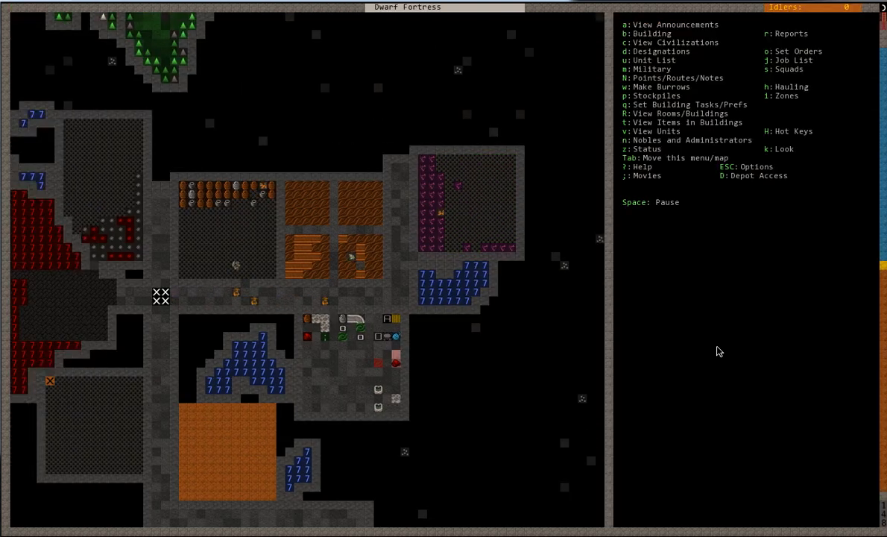
{"action": "key", "text": "Left"}
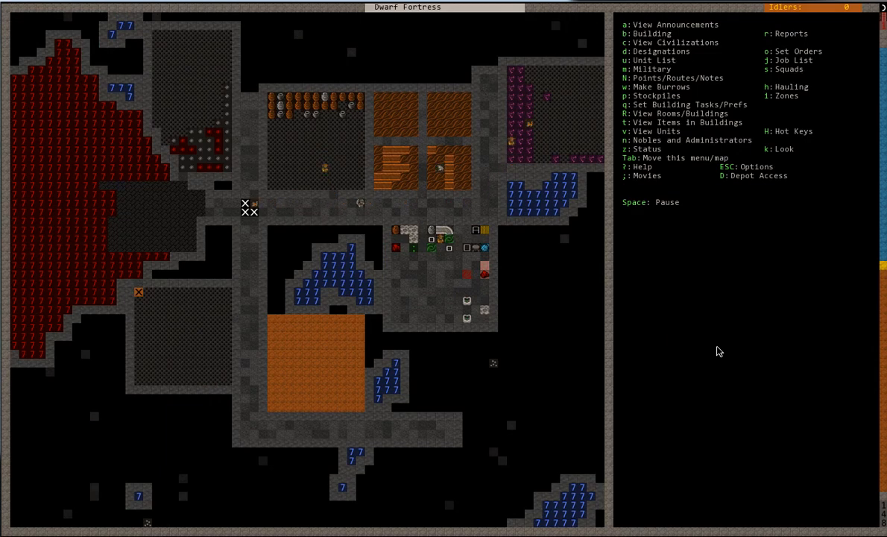
{"action": "key", "text": "shift+comma"}
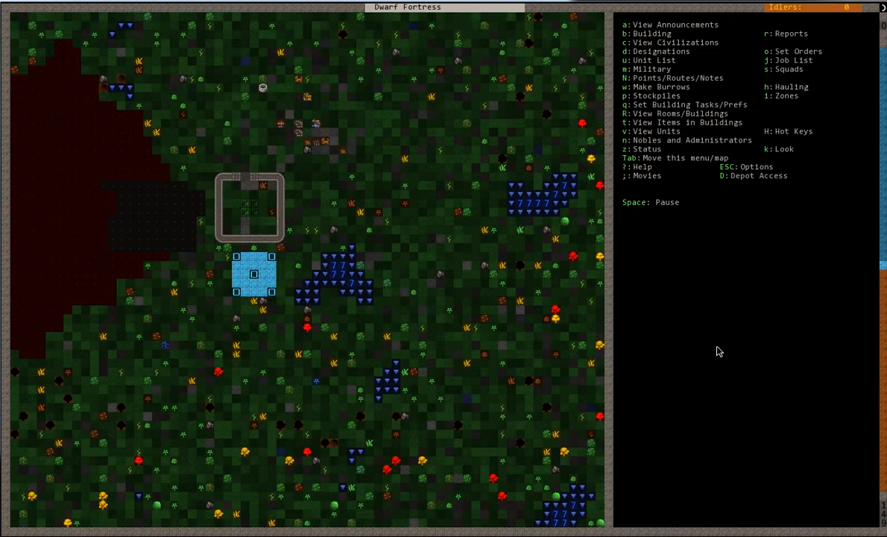
{"action": "key", "text": "Left"}
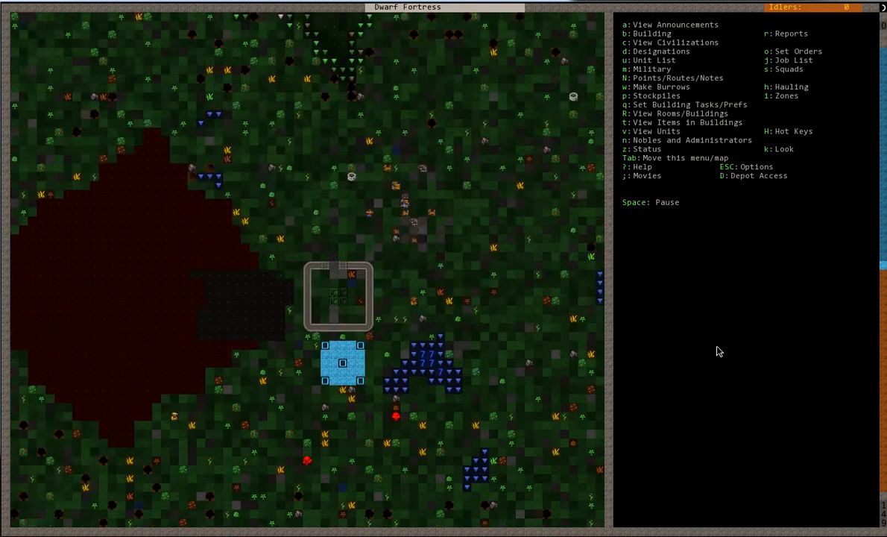
{"action": "key", "text": "Left"}
{"action": "key", "text": "Right"}
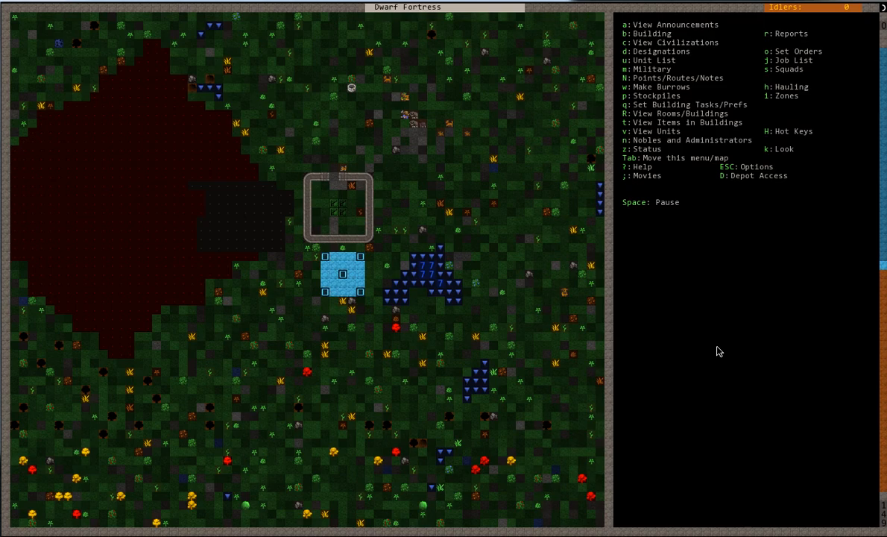
{"action": "key", "text": "shift+period"}
{"action": "key", "text": "shift+period"}
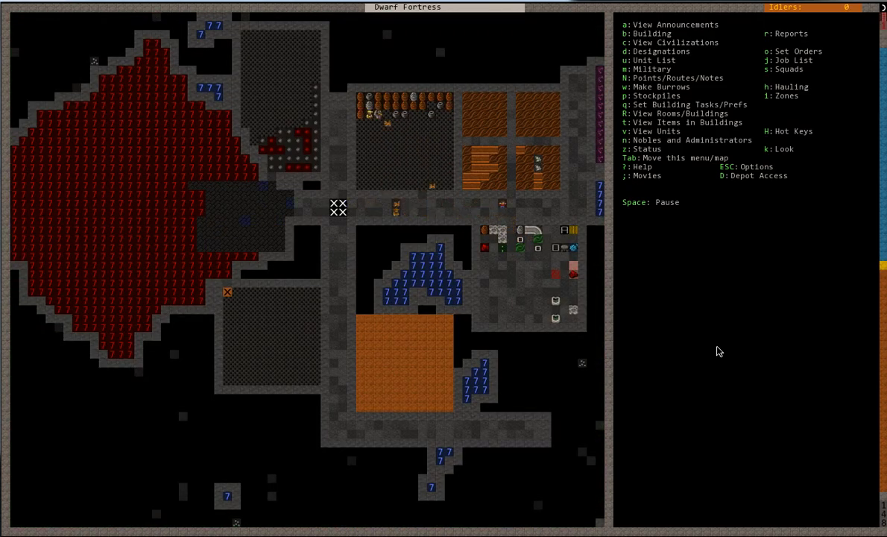
{"action": "key", "text": "Up"}
{"action": "key", "text": "Down"}
{"action": "key", "text": "Left"}
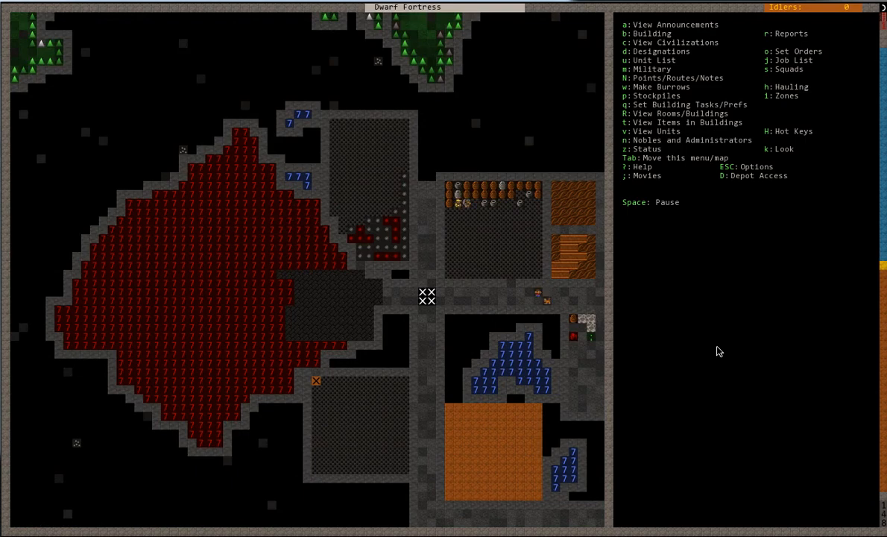
{"action": "key", "text": "Down"}
{"action": "key", "text": "Right"}
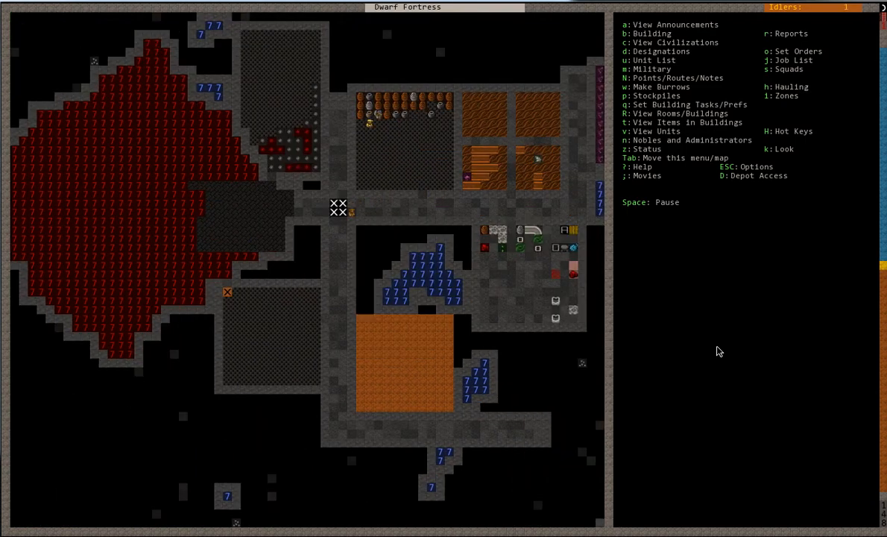
Place a ten-tile-wide basalt floor row on the buildable ground in the excavated strip.
{"action": "key", "text": "Left"}
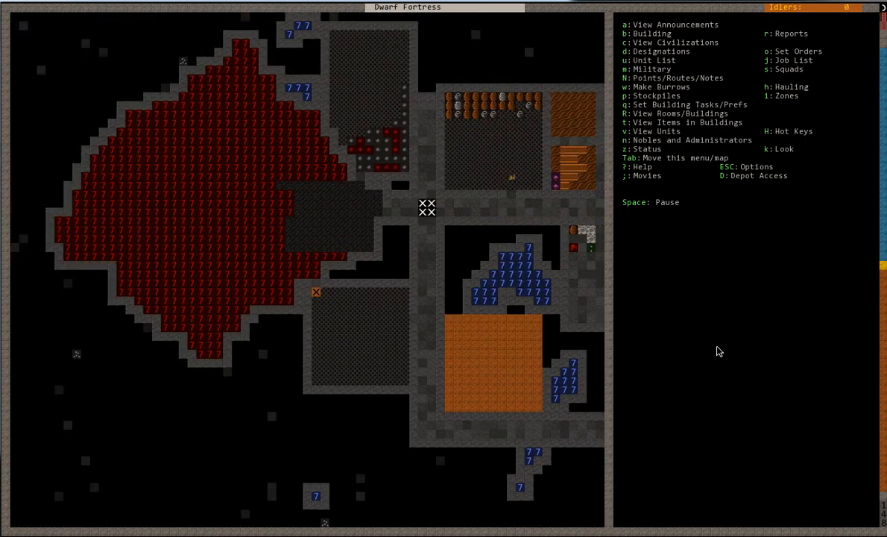
{"action": "key", "text": "b"}
{"action": "key", "text": "shift+c"}
{"action": "key", "text": "f"}
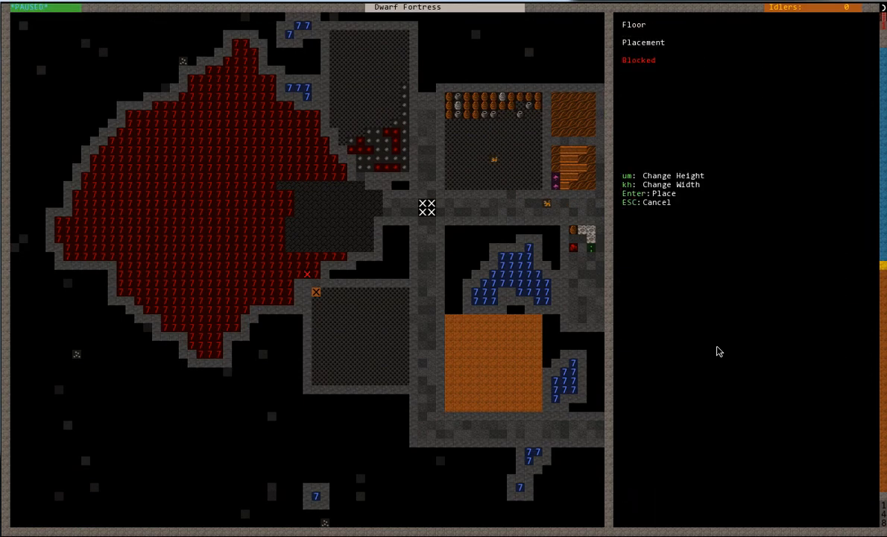
{"action": "key", "text": "Up"}
{"action": "key", "text": "Up"}
{"action": "key", "text": "Right"}
{"action": "key", "text": "Down"}
{"action": "key", "text": "k"}
{"action": "key", "text": "k"}
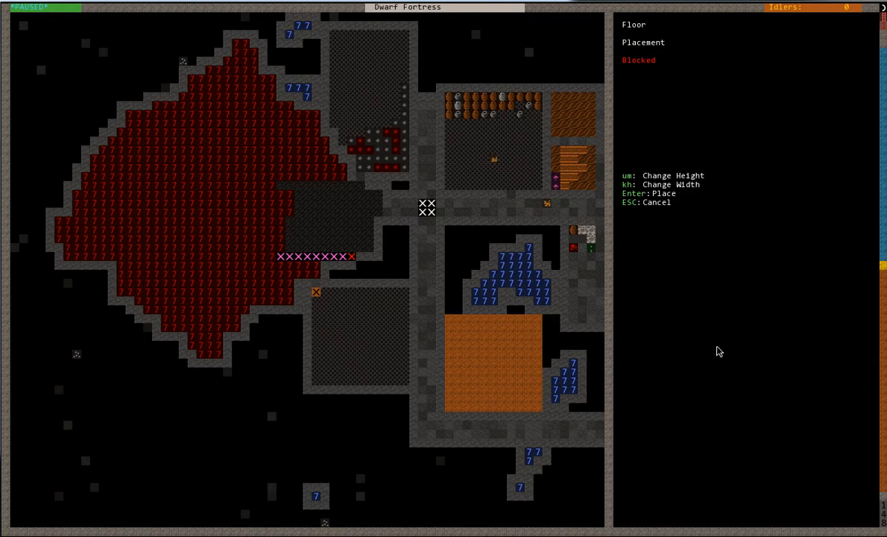
{"action": "key", "text": "k"}
{"action": "key", "text": "Return"}
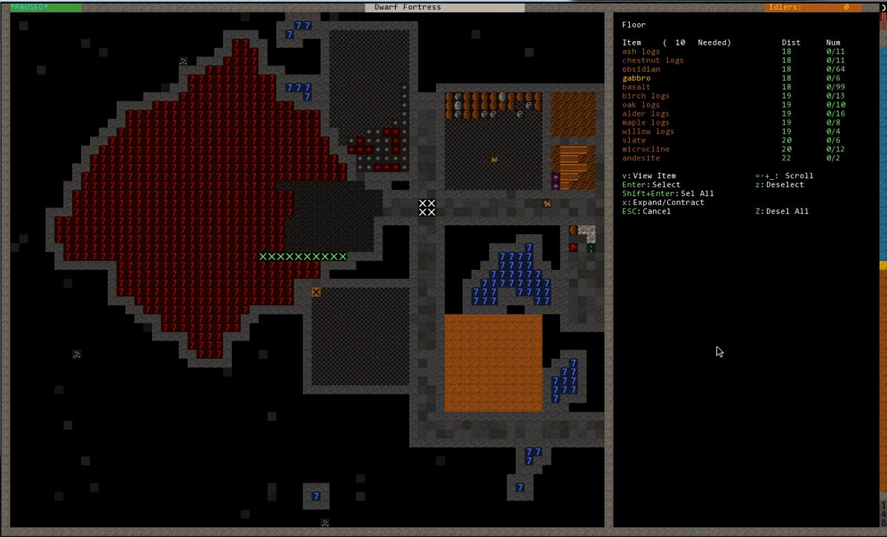
{"action": "key", "text": "Return"}
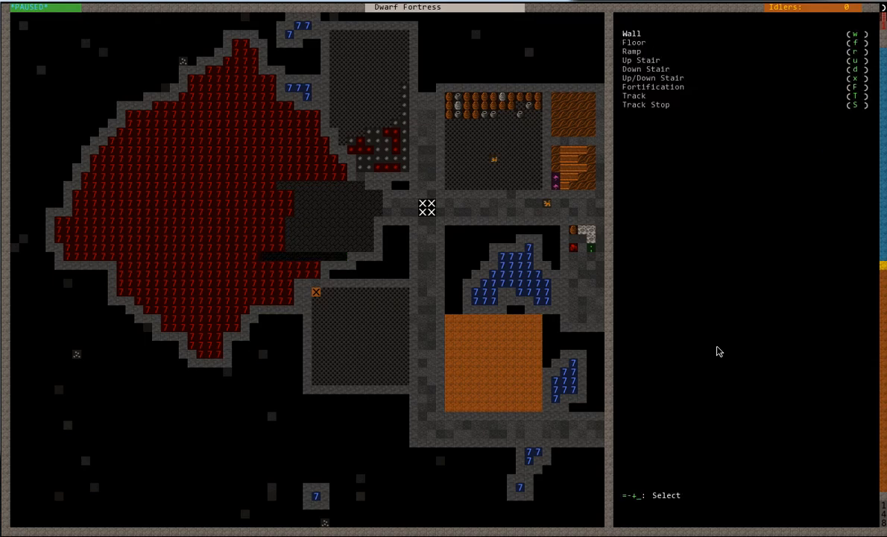
Place a second floor block ten tiles wide and three rows tall, choosing its material from the list.
{"action": "key", "text": "Return"}
{"action": "key", "text": "Up"}
{"action": "key", "text": "Left"}
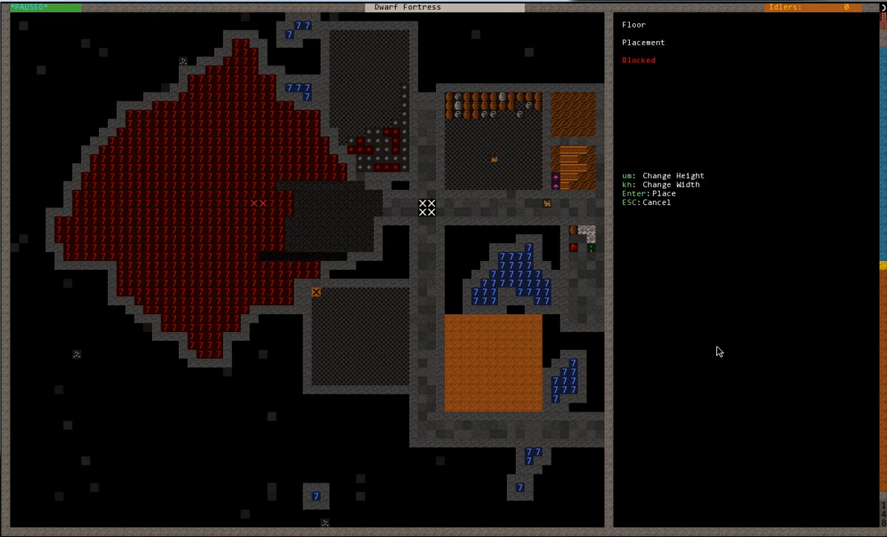
{"action": "key", "text": "k"}
{"action": "key", "text": "k"}
{"action": "key", "text": "k"}
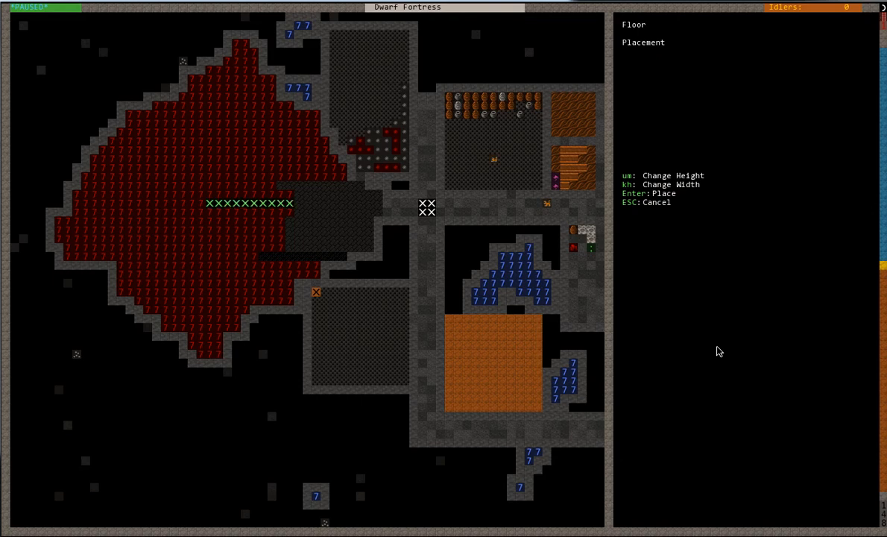
{"action": "key", "text": "u"}
{"action": "key", "text": "u"}
{"action": "key", "text": "Return"}
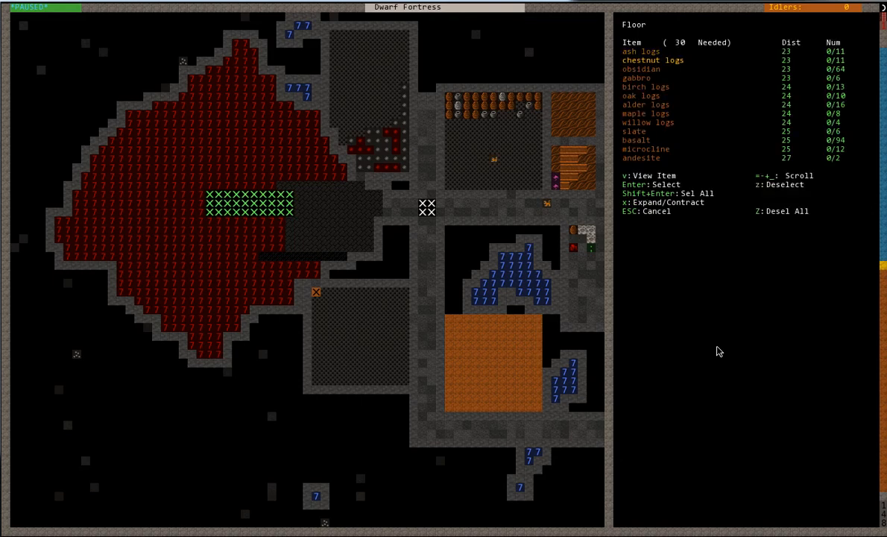
{"action": "key", "text": "plus"}
{"action": "key", "text": "plus"}
{"action": "key", "text": "plus"}
{"action": "key", "text": "plus"}
{"action": "key", "text": "plus"}
{"action": "key", "text": "plus"}
{"action": "key", "text": "Return"}
Place a further four-row floor section with its material chosen, then return to the main menu.
{"action": "key", "text": "f"}
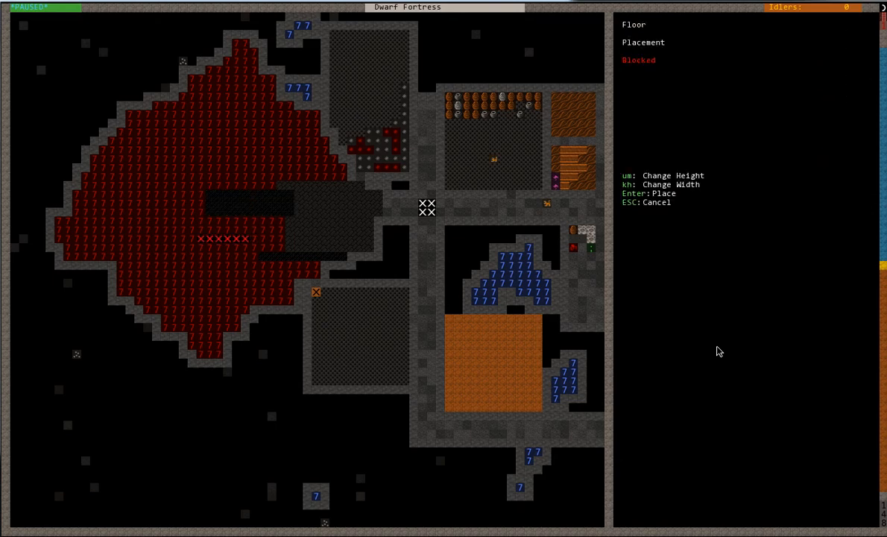
{"action": "key", "text": "Up"}
{"action": "key", "text": "u"}
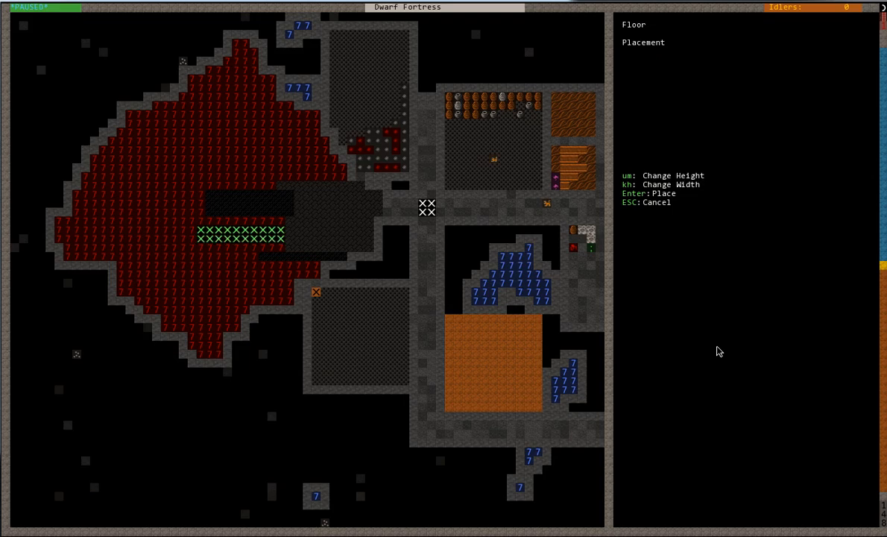
{"action": "key", "text": "u"}
{"action": "key", "text": "u"}
{"action": "key", "text": "Return"}
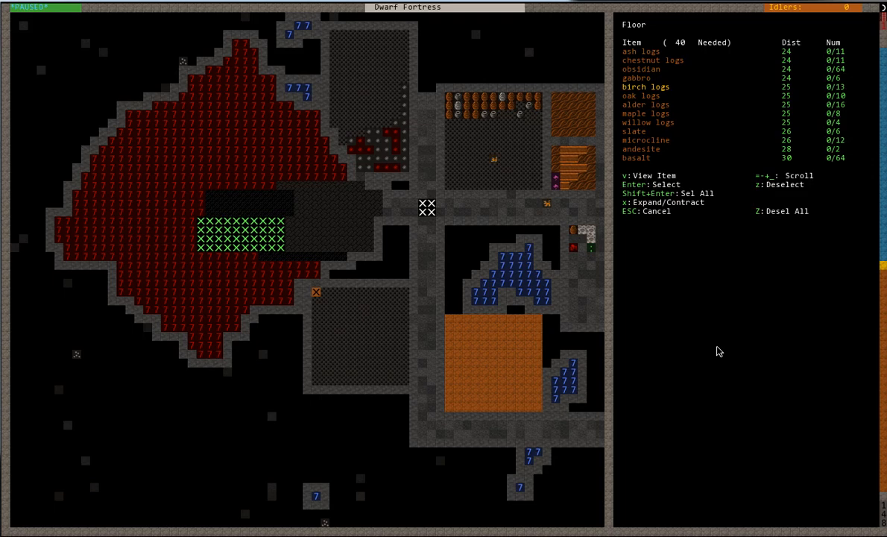
{"action": "key", "text": "plus"}
{"action": "key", "text": "plus"}
{"action": "key", "text": "plus"}
{"action": "key", "text": "plus"}
{"action": "key", "text": "Return"}
{"action": "key", "text": "Escape"}
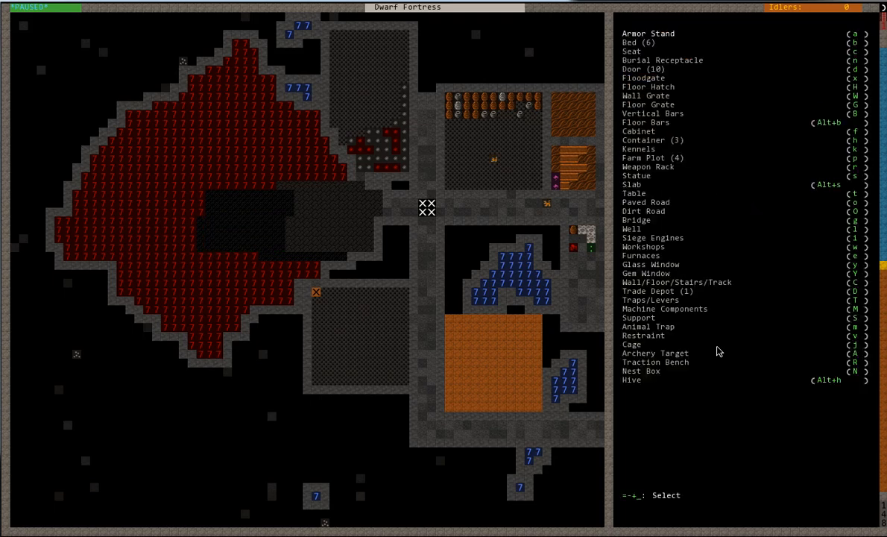
{"action": "key", "text": "Escape"}
Pan toward the depot and workshops and step between z-levels to find the gem workshop.
{"action": "key", "text": "Right"}
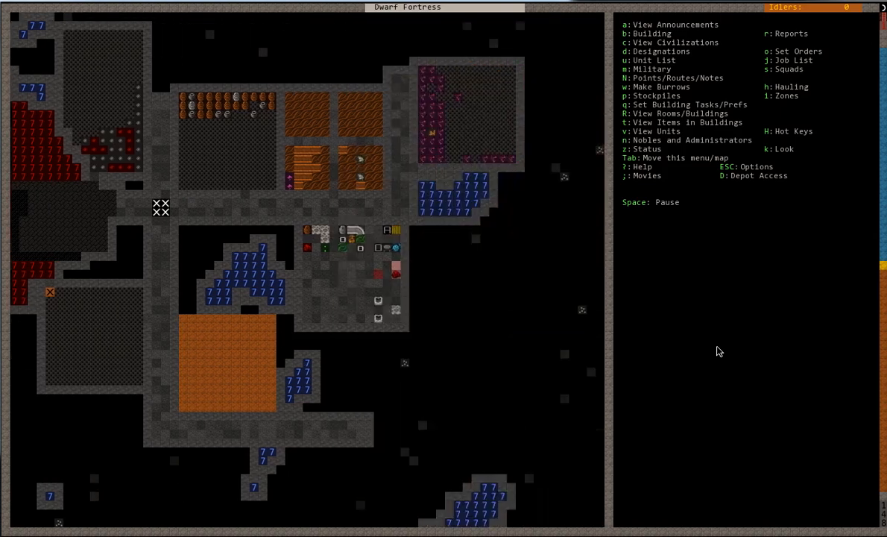
{"action": "key", "text": "Right"}
{"action": "key", "text": "Up"}
{"action": "key", "text": "Right"}
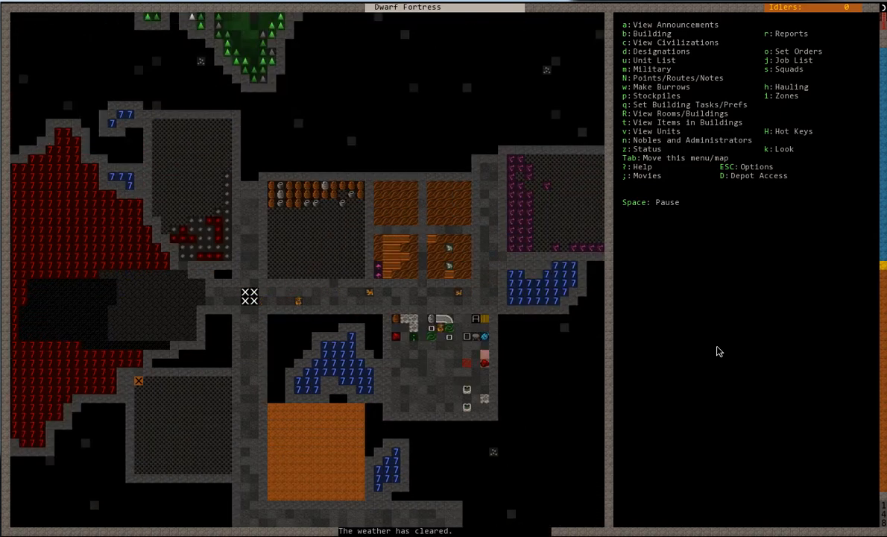
{"action": "key", "text": "shift+less"}
{"action": "key", "text": "shift+greater"}
{"action": "key", "text": "shift+greater"}
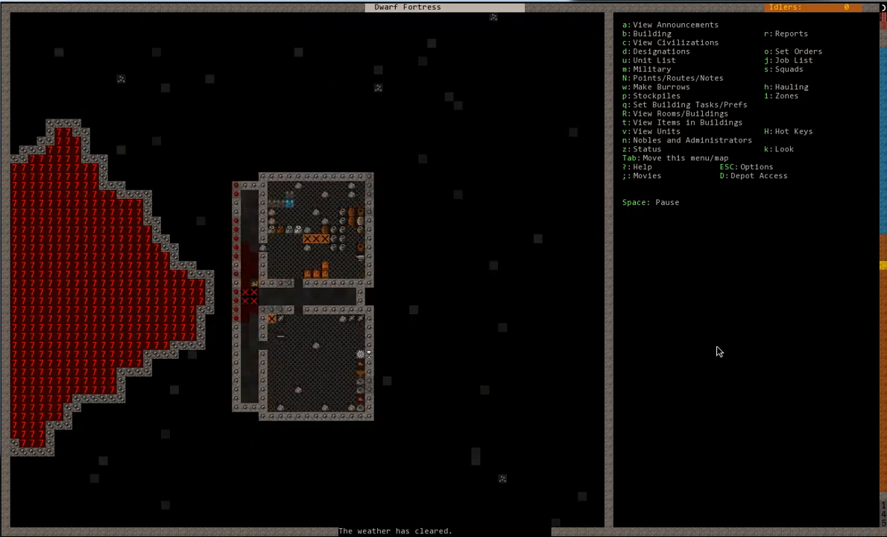
{"action": "key", "text": "shift+greater"}
{"action": "key", "text": "shift+greater"}
{"action": "key", "text": "shift+less"}
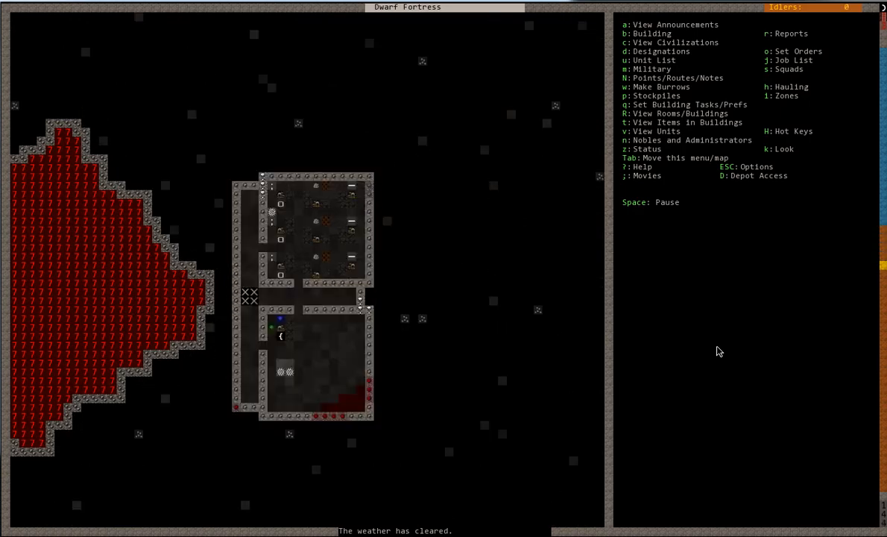
Queue Cut morion, Cut milk quartz and Cut rose quartz jobs in the Jeweler's Workshop.
{"action": "key", "text": "Down"}
{"action": "key", "text": "q"}
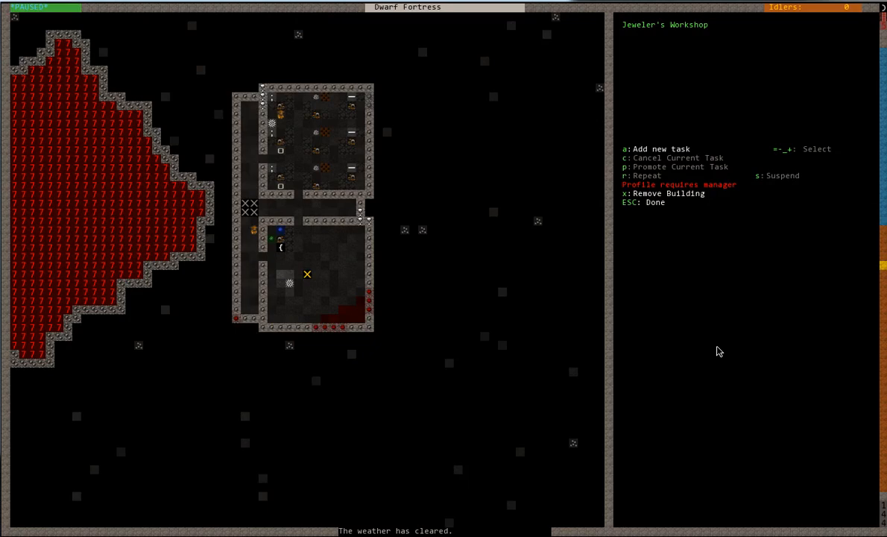
{"action": "key", "text": "a"}
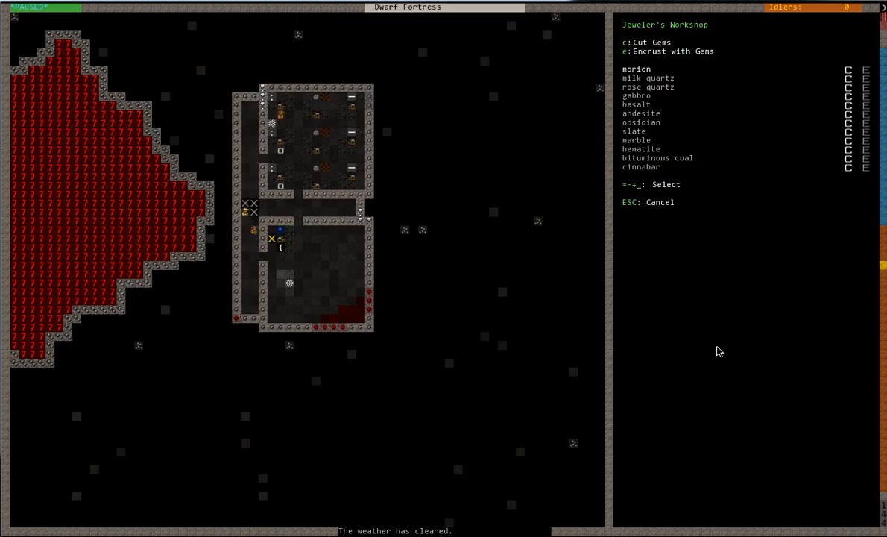
{"action": "key", "text": "Return"}
{"action": "key", "text": "a"}
{"action": "key", "text": "Down"}
{"action": "key", "text": "Return"}
{"action": "key", "text": "a"}
{"action": "key", "text": "Down"}
{"action": "key", "text": "Return"}
Add a Cut gabbro job, cancel it again, leave the workshop and resume the game.
{"action": "key", "text": "a"}
{"action": "key", "text": "Down"}
{"action": "key", "text": "Return"}
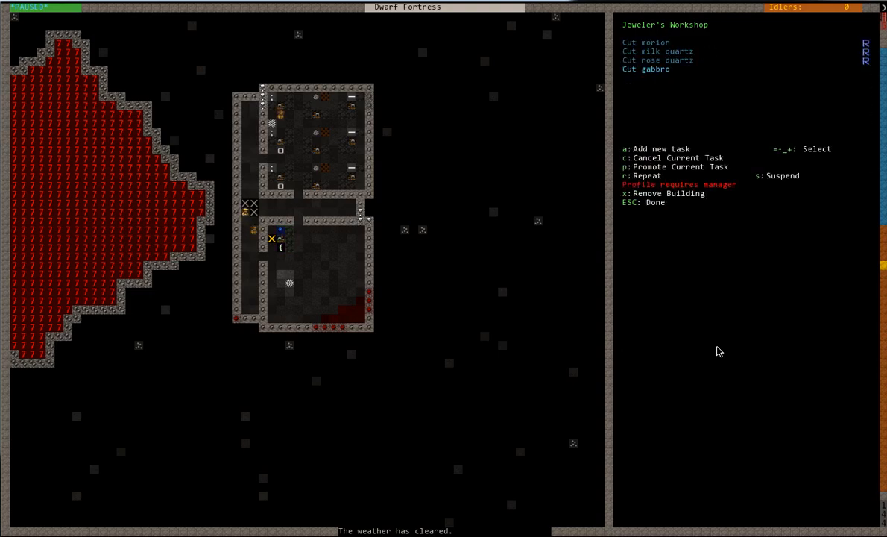
{"action": "key", "text": "c"}
{"action": "key", "text": "Escape"}
{"action": "key", "text": "space"}
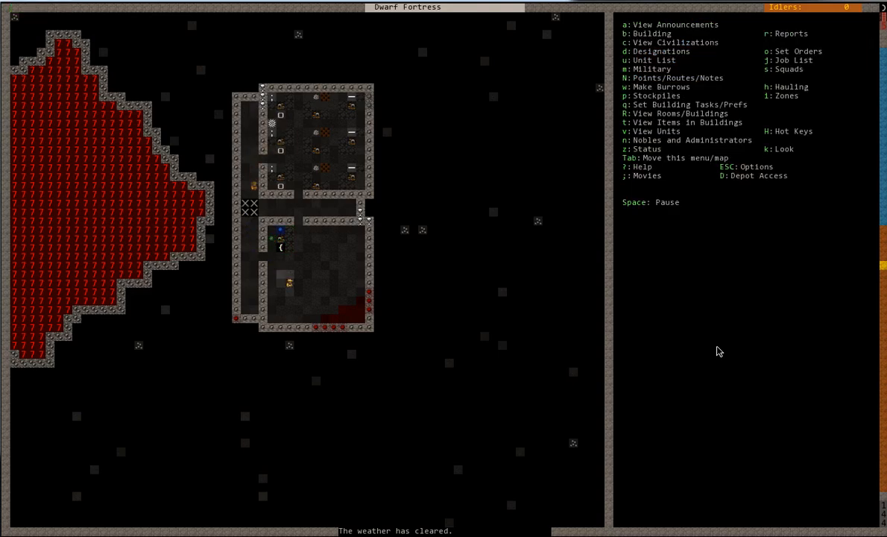
Change z-levels to reach the level with the small dug rooms beside the water.
{"action": "key", "text": "shift+greater"}
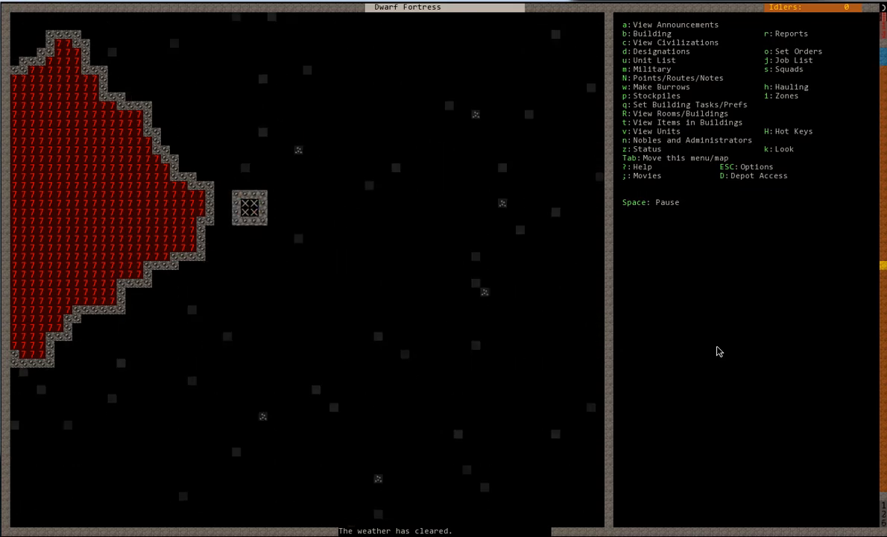
{"action": "key", "text": "shift+comma"}
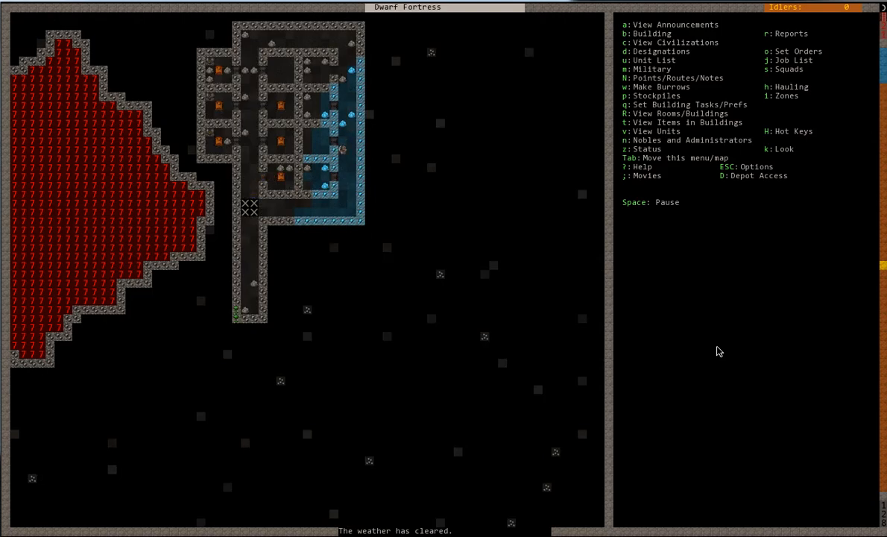
Place beds in the open dug rooms from the build menu, then leave building mode.
{"action": "key", "text": "Up"}
{"action": "key", "text": "Up"}
{"action": "key", "text": "b"}
{"action": "key", "text": "b"}
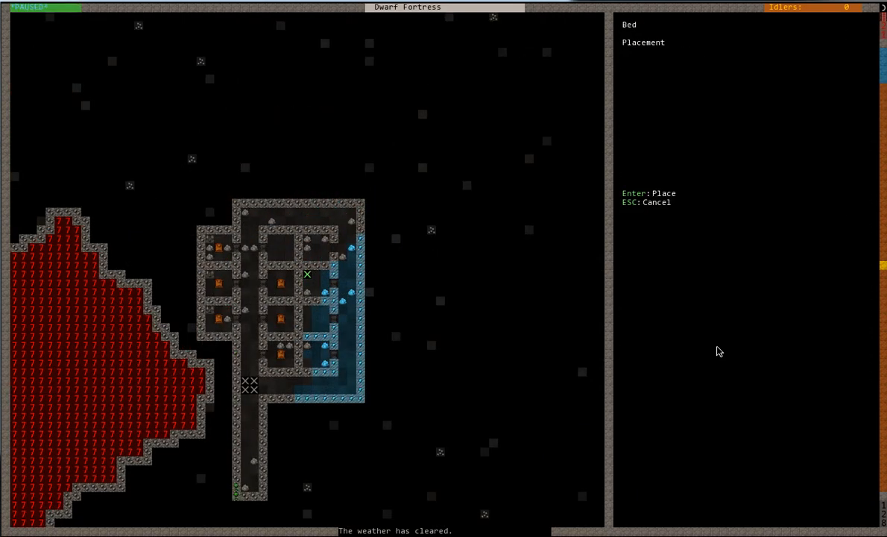
{"action": "key", "text": "Return"}
{"action": "key", "text": "Return"}
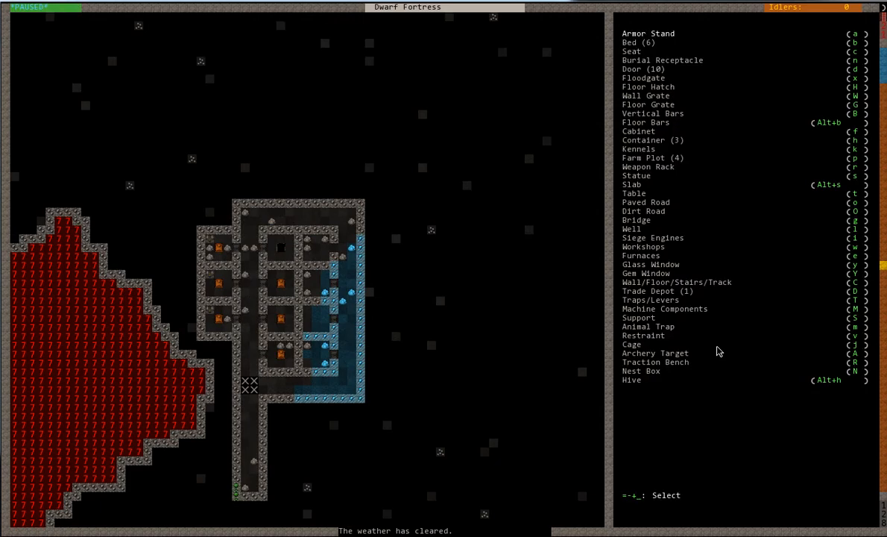
{"action": "key", "text": "b"}
{"action": "key", "text": "Return"}
{"action": "key", "text": "Return"}
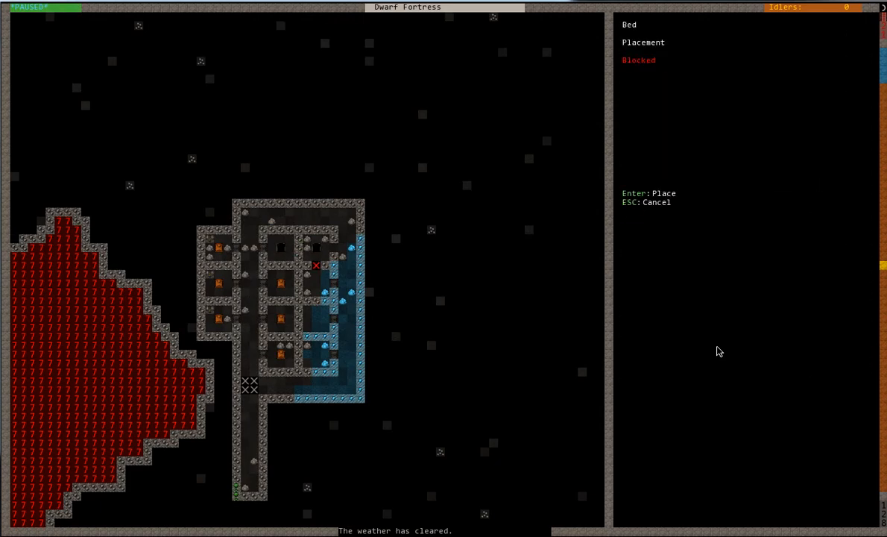
{"action": "key", "text": "Down"}
{"action": "key", "text": "Escape"}
{"action": "key", "text": "b"}
{"action": "key", "text": "Down"}
{"action": "key", "text": "Return"}
{"action": "key", "text": "Escape"}
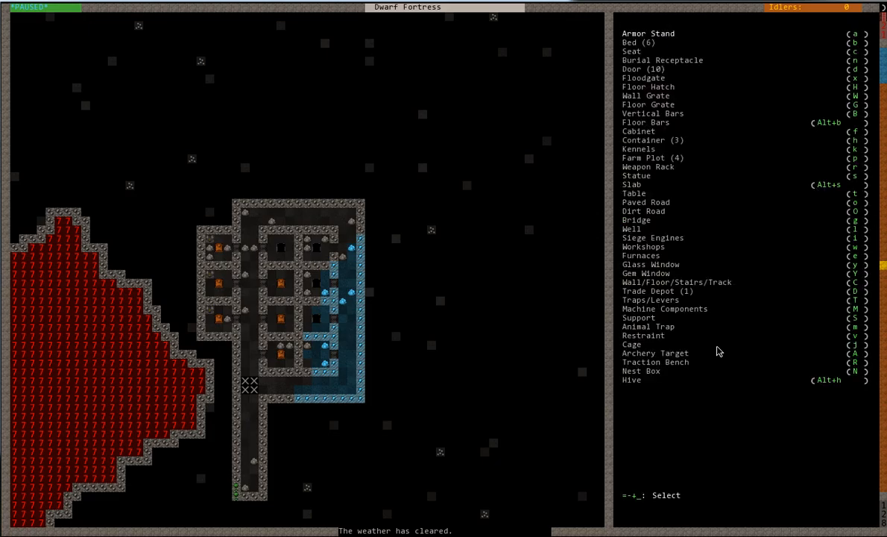
{"action": "key", "text": "Escape"}
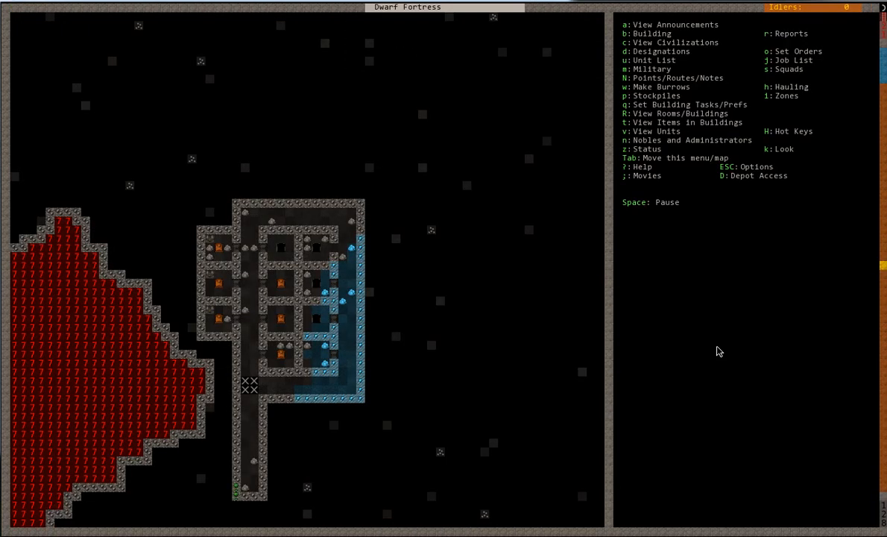
Pan the map until the fortress rooms beside the red patch are centred.
{"action": "key", "text": "Right"}
{"action": "key", "text": "Down"}
{"action": "key", "text": "Down"}
{"action": "key", "text": "Up"}
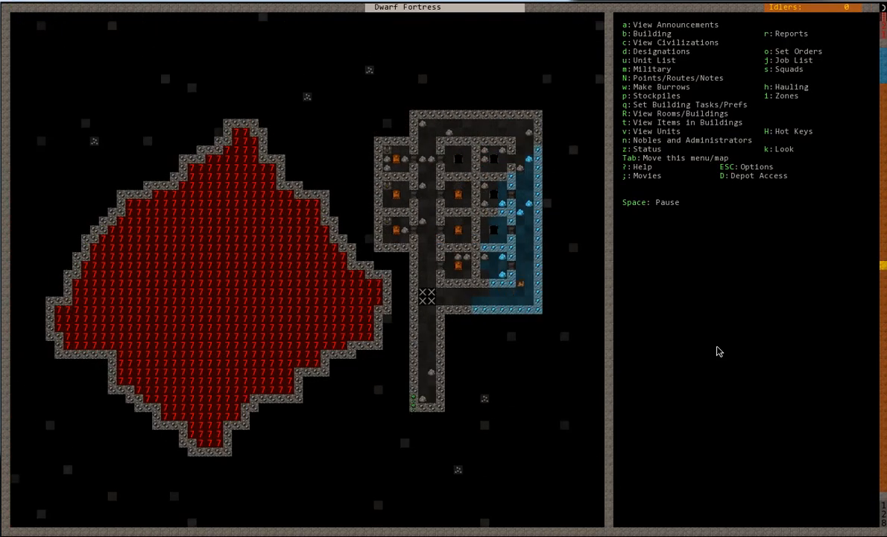
{"action": "key", "text": "Right"}
{"action": "key", "text": "Up"}
{"action": "key", "text": "Down"}
{"action": "key", "text": "Left"}
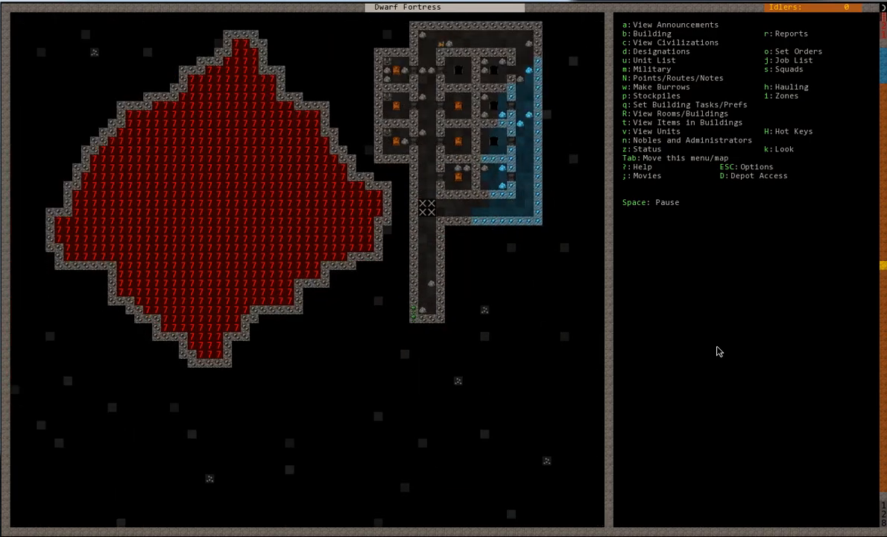
{"action": "key", "text": "Down"}
{"action": "key", "text": "Up"}
{"action": "key", "text": "Up"}
{"action": "key", "text": "Right"}
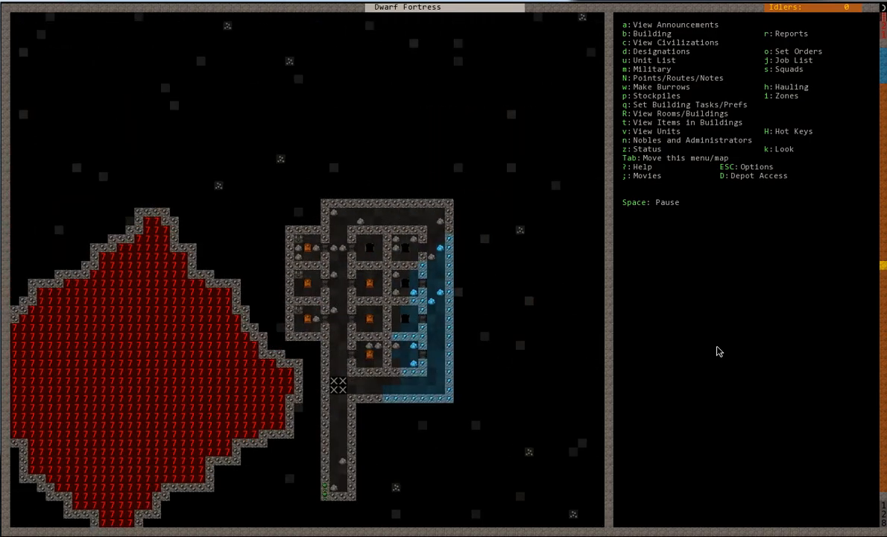
Move the dig-designation marker around the corridor and rooms without designating, then resume play.
{"action": "key", "text": "d"}
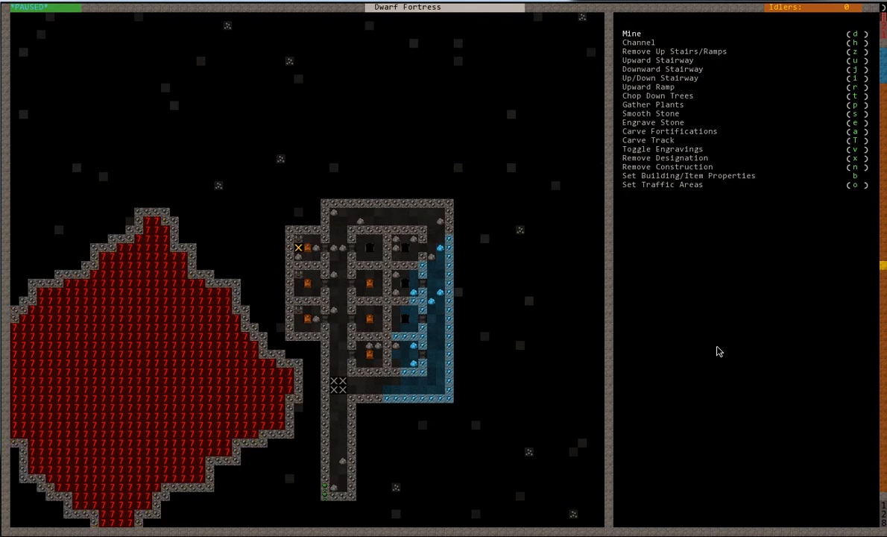
{"action": "key", "text": "Down"}
{"action": "key", "text": "Down"}
{"action": "key", "text": "Down"}
{"action": "key", "text": "Up"}
{"action": "key", "text": "Up"}
{"action": "key", "text": "Up"}
{"action": "key", "text": "Up"}
{"action": "key", "text": "Up"}
{"action": "key", "text": "Up"}
{"action": "key", "text": "Down"}
{"action": "key", "text": "Right"}
{"action": "key", "text": "Right"}
{"action": "key", "text": "Right"}
{"action": "key", "text": "Escape"}
{"action": "key", "text": "space"}
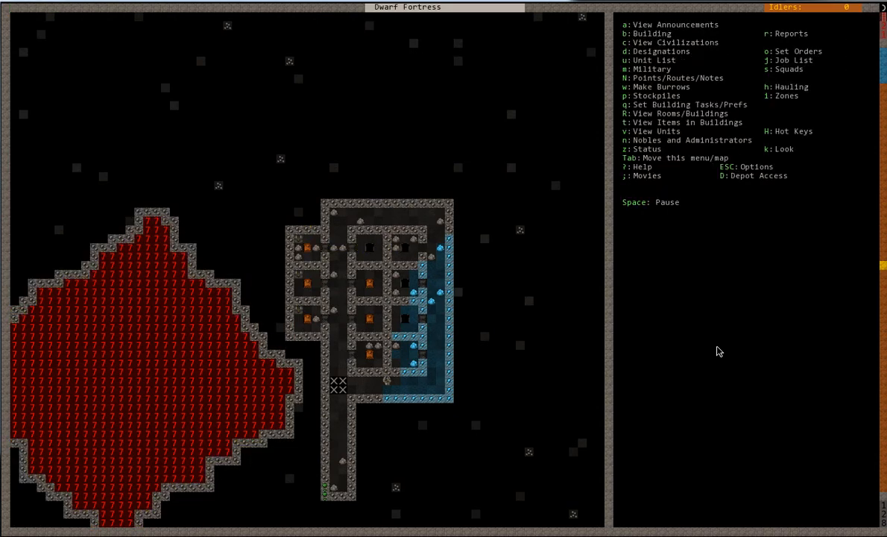
Start and cancel a door placement, then view the level above the fortress.
{"action": "key", "text": "b"}
{"action": "key", "text": "Escape"}
{"action": "key", "text": "b"}
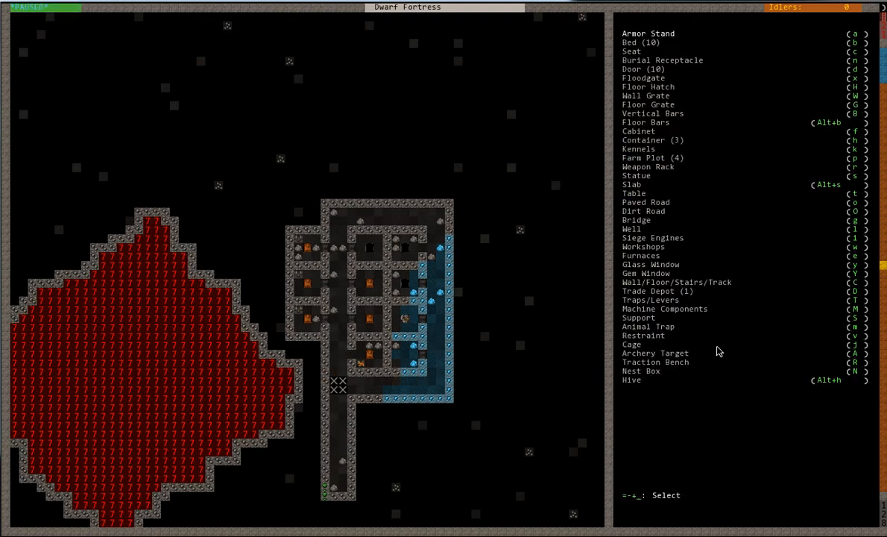
{"action": "key", "text": "d"}
{"action": "key", "text": "Escape"}
{"action": "key", "text": "Escape"}
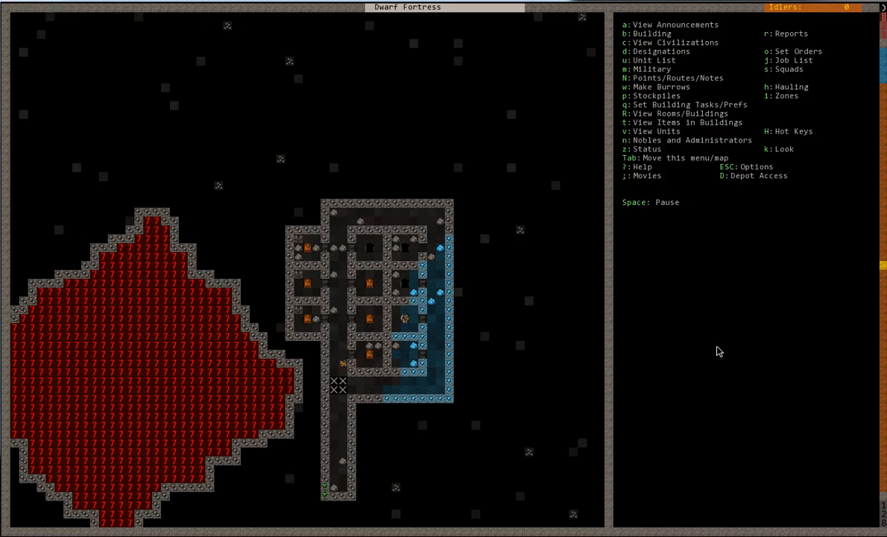
{"action": "key", "text": "shift+period"}
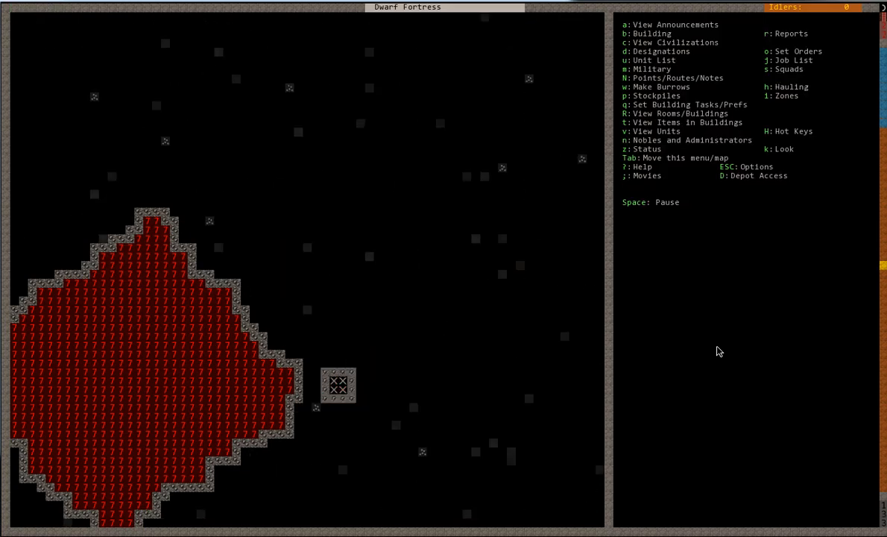
Go up to the surface level, resume the game and pan west across the terrain.
{"action": "key", "text": "shift+Down"}
{"action": "key", "text": "shift+Up"}
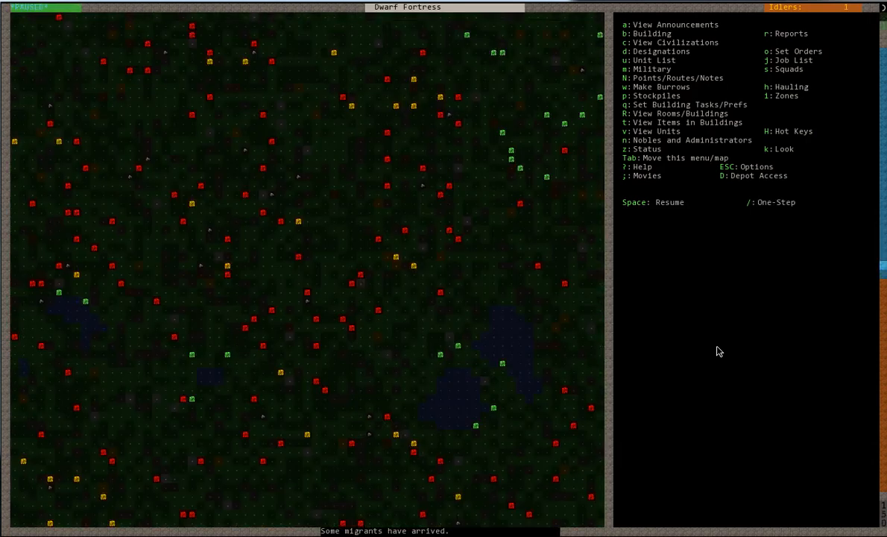
{"action": "key", "text": "shift+period"}
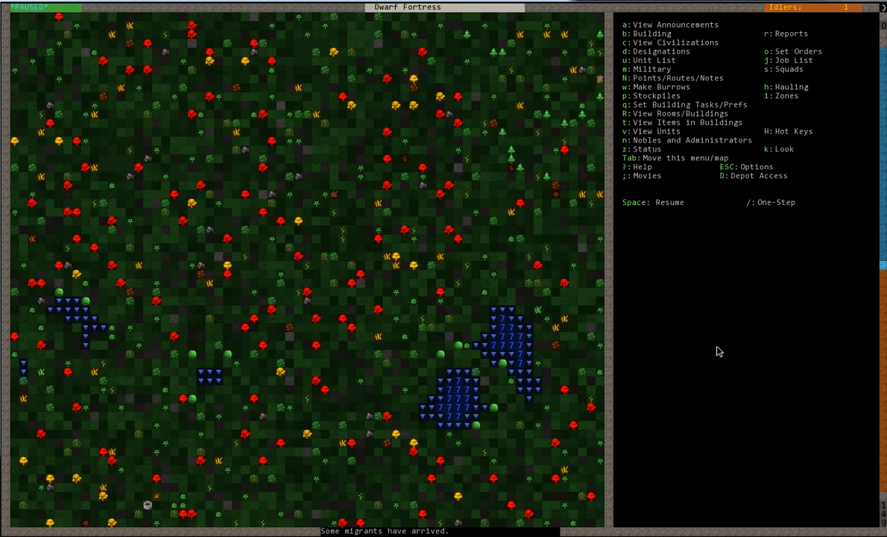
{"action": "key", "text": "shift+Up"}
{"action": "key", "text": "space"}
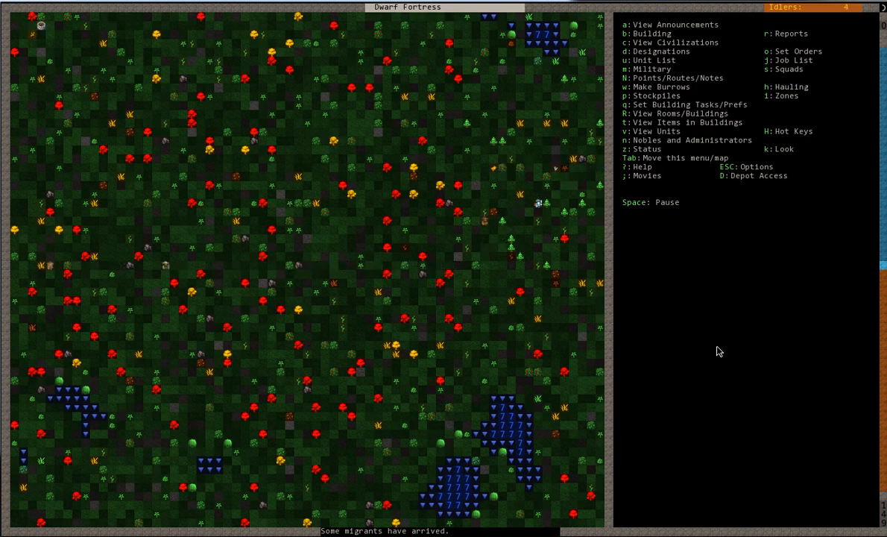
{"action": "key", "text": "shift+Left"}
{"action": "key", "text": "shift+Left"}
{"action": "key", "text": "shift+Left"}
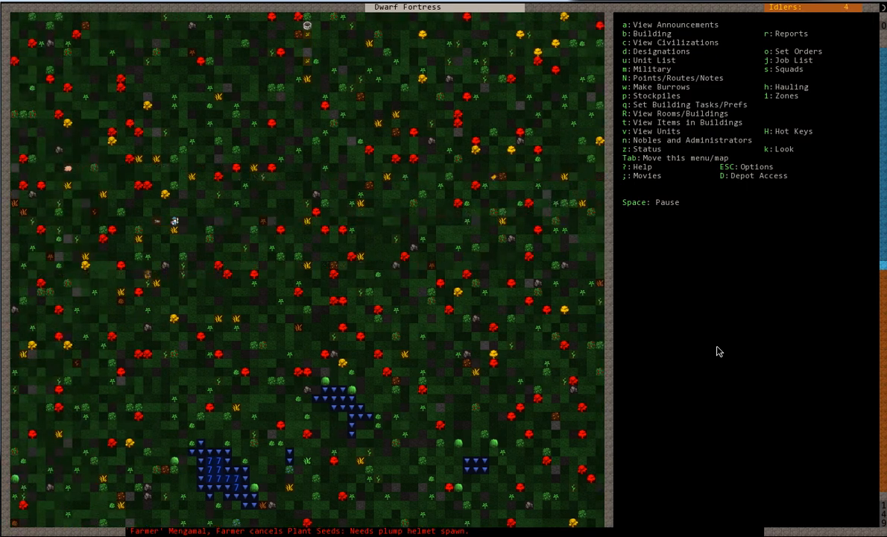
{"action": "key", "text": "shift+Left"}
{"action": "key", "text": "shift+Left"}
{"action": "key", "text": "shift+Left"}
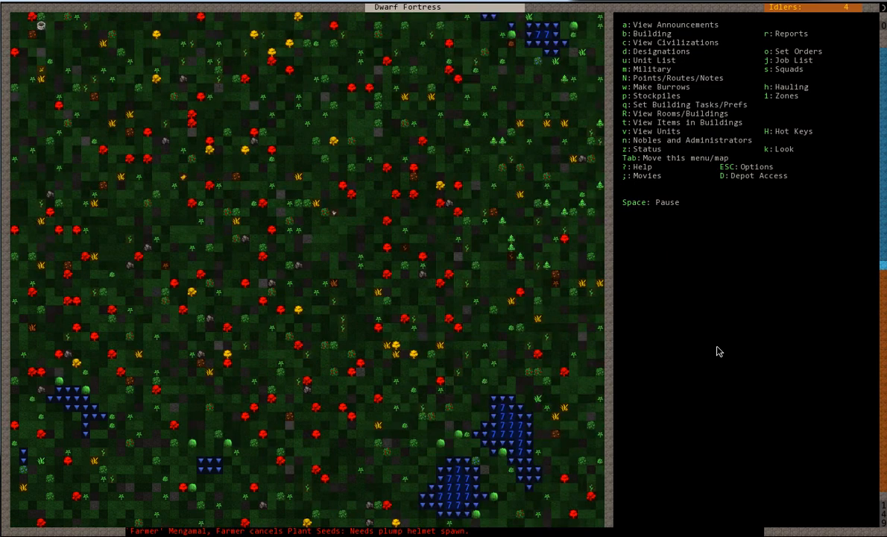
{"action": "key", "text": "shift+Left"}
{"action": "key", "text": "shift+Left"}
{"action": "key", "text": "shift+Left"}
{"action": "key", "text": "shift+Left"}
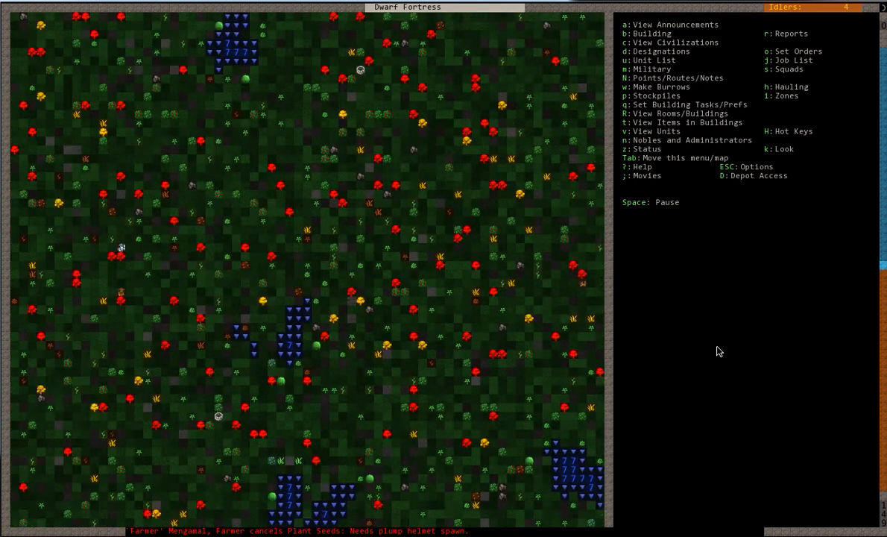
{"action": "key", "text": "shift+Left"}
{"action": "key", "text": "shift+Left"}
{"action": "key", "text": "shift+Left"}
Centre the view on the fortress entrance, pause and bring up the fortress status overview.
{"action": "key", "text": "shift+Down"}
{"action": "key", "text": "shift+Up"}
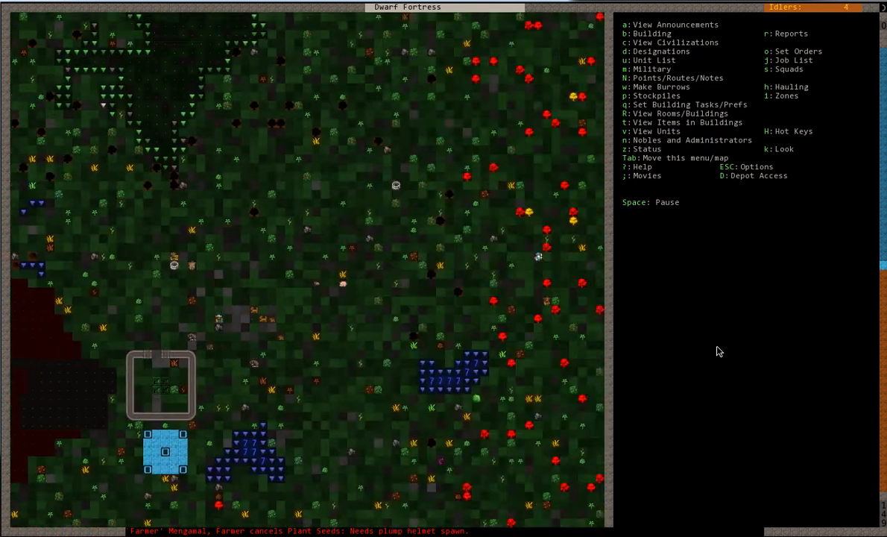
{"action": "key", "text": "shift+Right"}
{"action": "key", "text": "shift+Up"}
{"action": "key", "text": "shift+Up"}
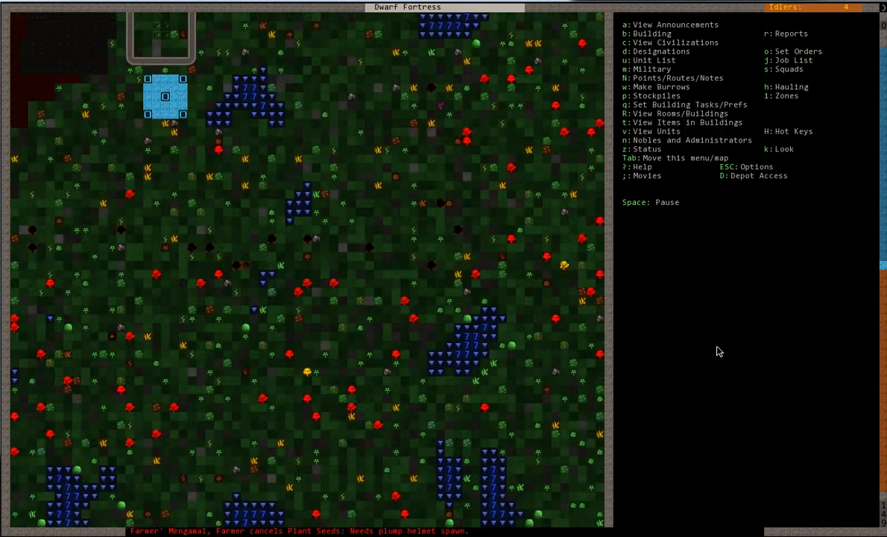
{"action": "key", "text": "shift+Up"}
{"action": "key", "text": "shift+Right"}
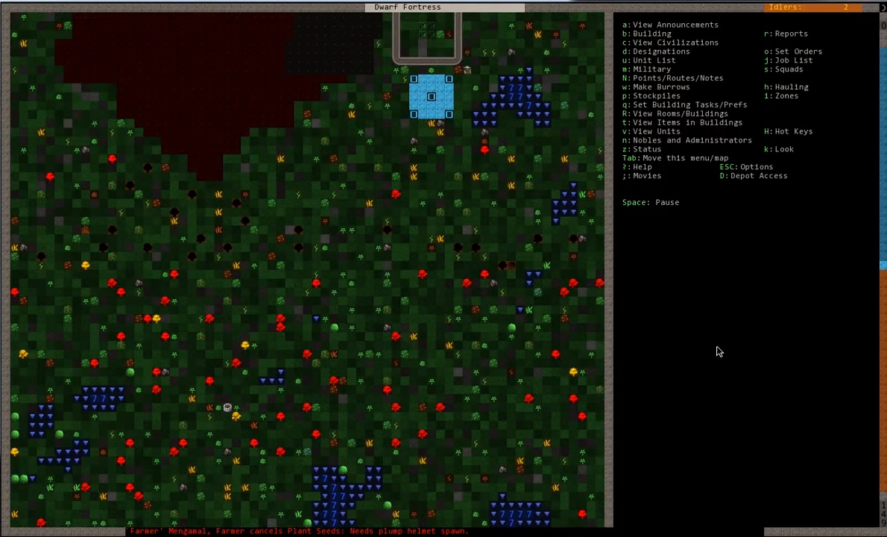
{"action": "key", "text": "shift+Up"}
{"action": "key", "text": "shift+Left"}
{"action": "scroll", "coordinate": [718, 350], "scroll_direction": "down", "scroll_amount": 1}
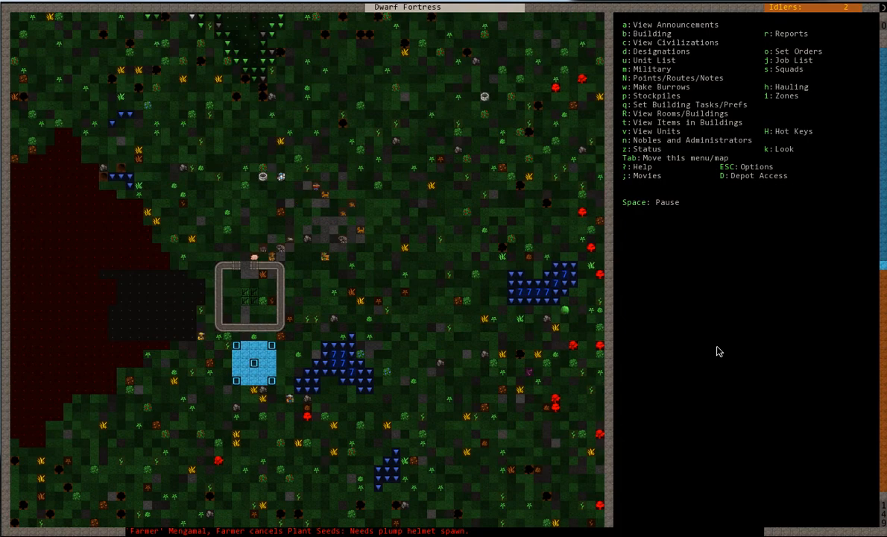
{"action": "key", "text": "space"}
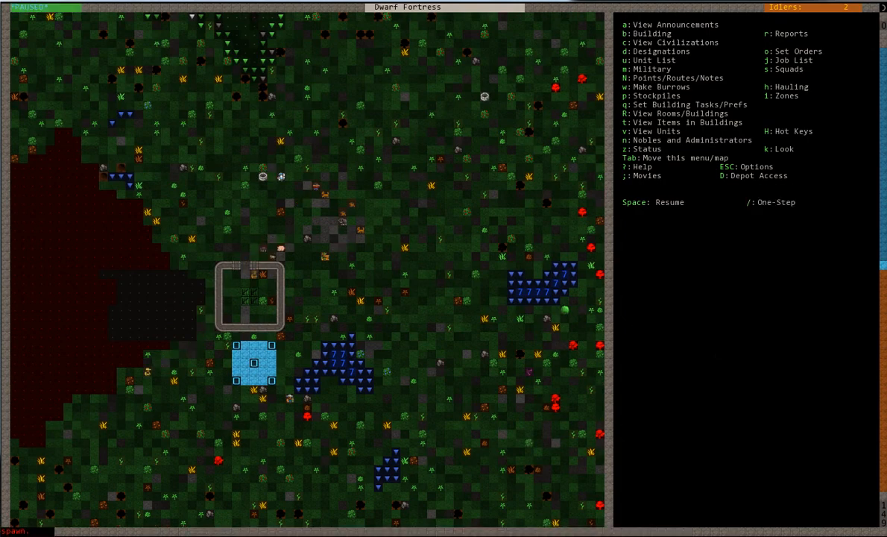
{"action": "key", "text": "z"}
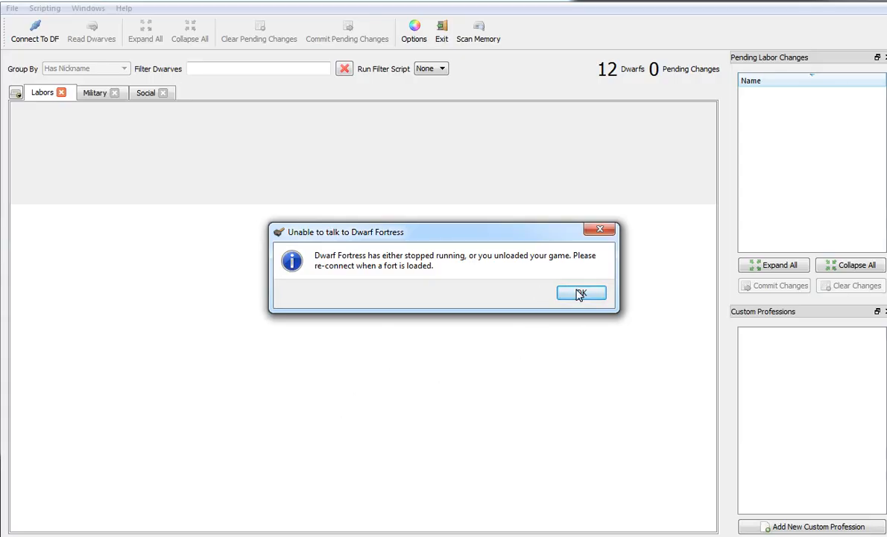
Dismiss the connection error, reconnect to the game to load 16 dwarves and view the military grid.
{"action": "key", "text": "Return"}
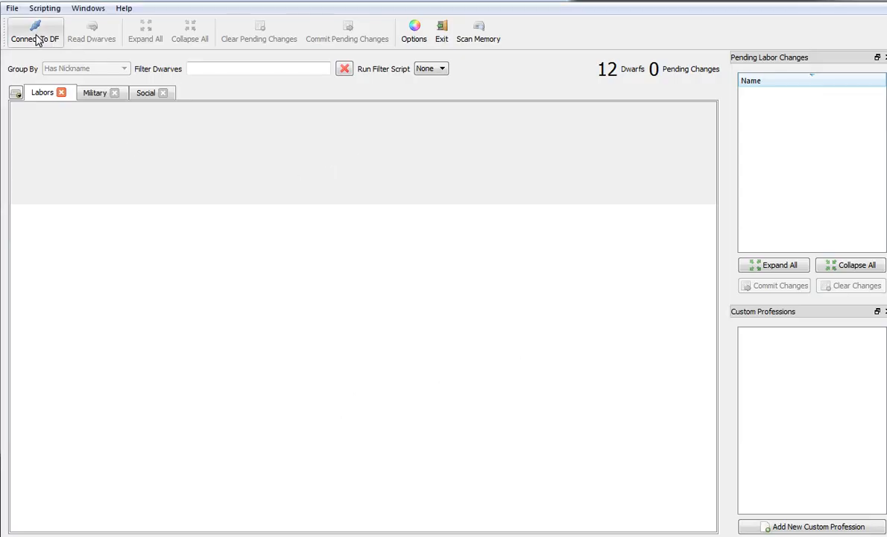
{"action": "left_click", "coordinate": [35, 31]}
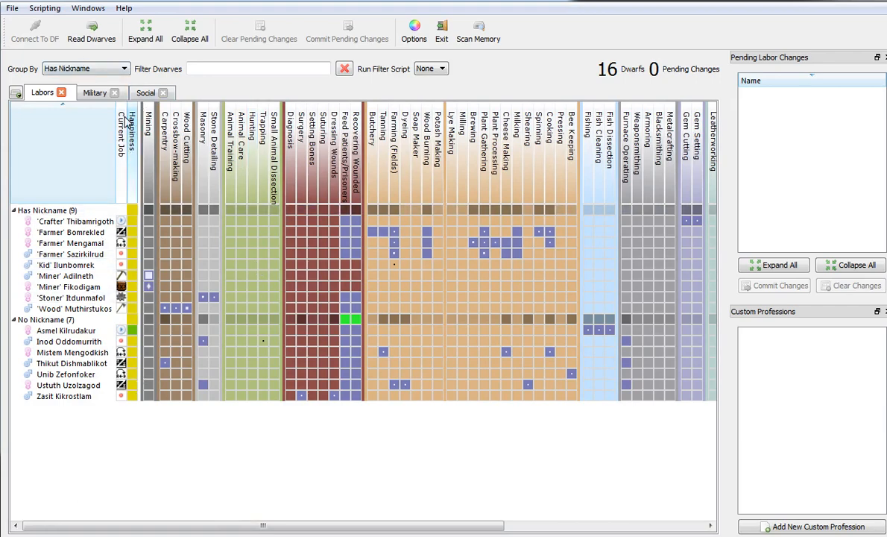
{"action": "left_click", "coordinate": [94, 92]}
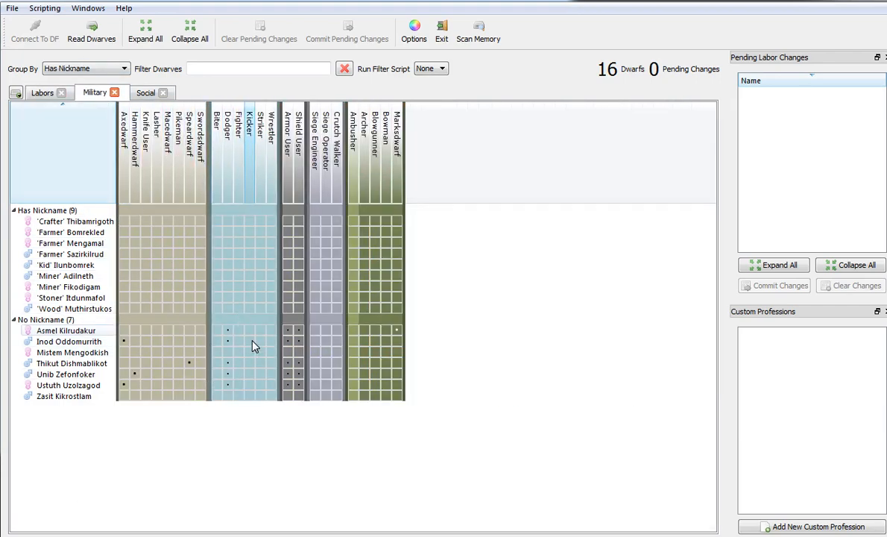
{"action": "left_click", "coordinate": [403, 330]}
{"action": "left_click", "coordinate": [398, 333]}
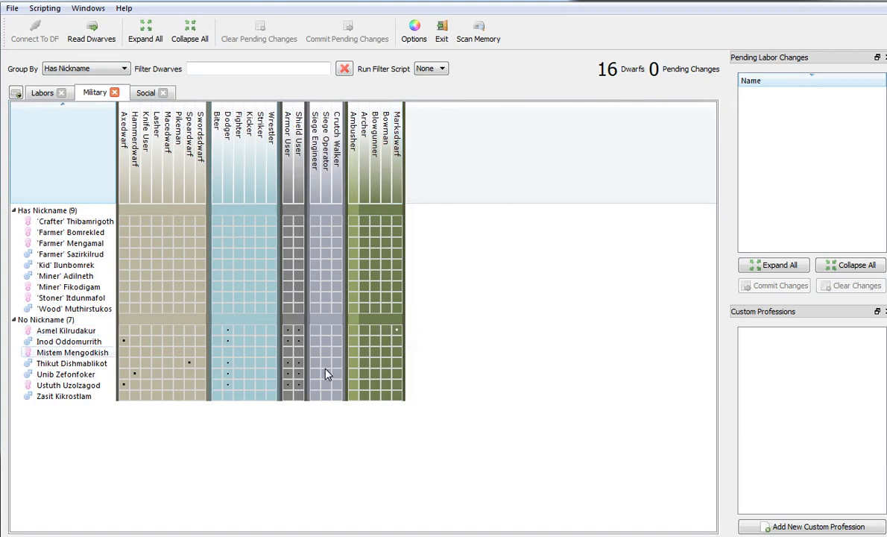
Group the dwarves by Migration Wave and return to the labors grid.
{"action": "left_click", "coordinate": [82, 69]}
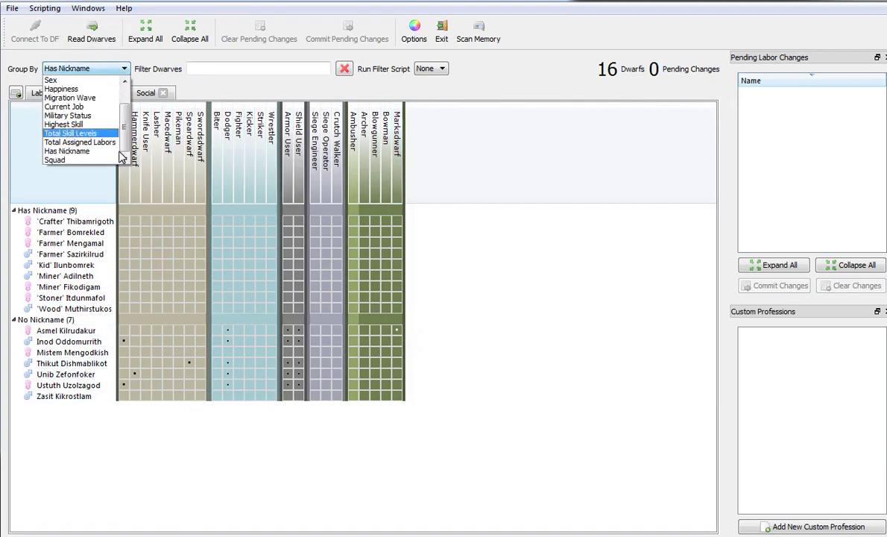
{"action": "left_click", "coordinate": [70, 98]}
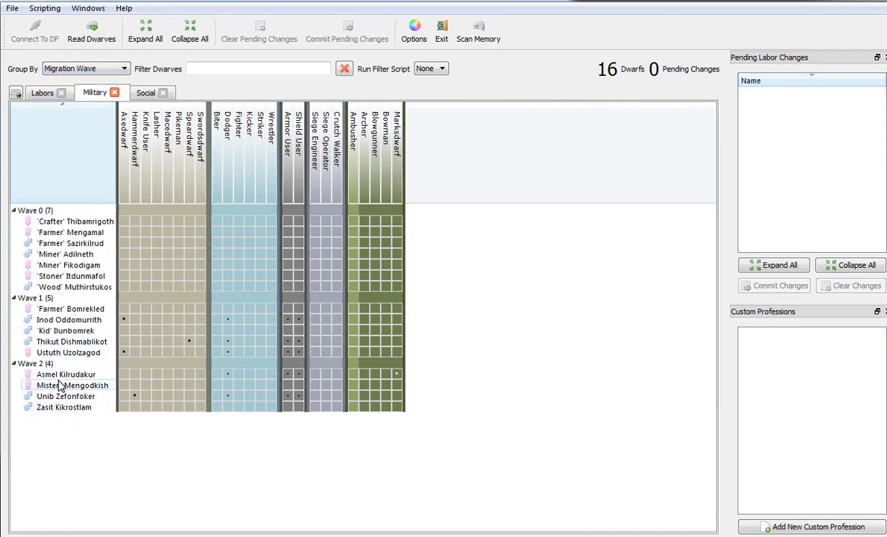
{"action": "left_click", "coordinate": [42, 92]}
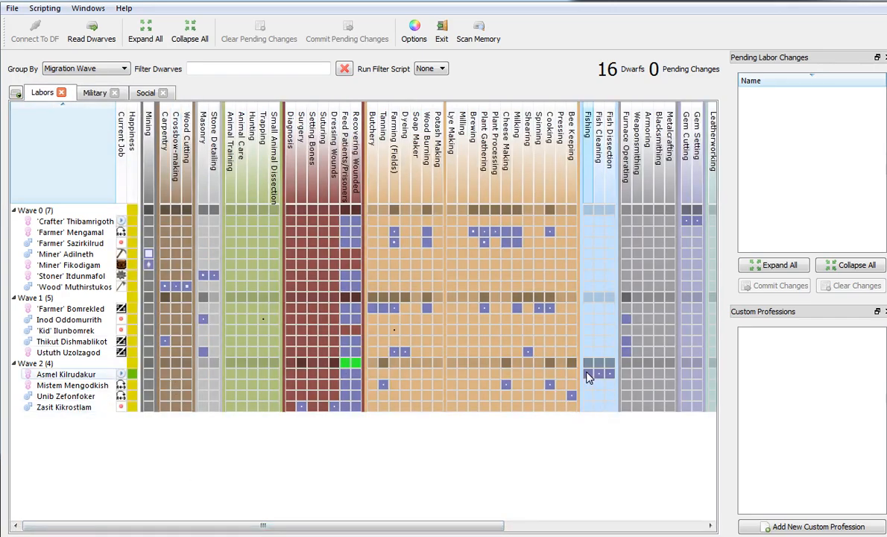
Nickname Asmel Kilrudakur 'Fisher' and commit the change.
{"action": "right_click", "coordinate": [33, 376]}
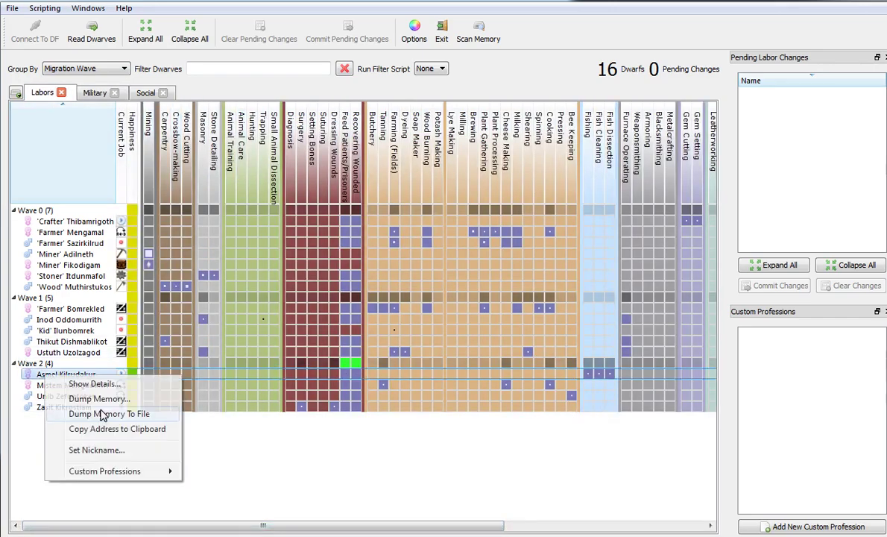
{"action": "left_click", "coordinate": [97, 449]}
{"action": "type", "text": "Fisher"}
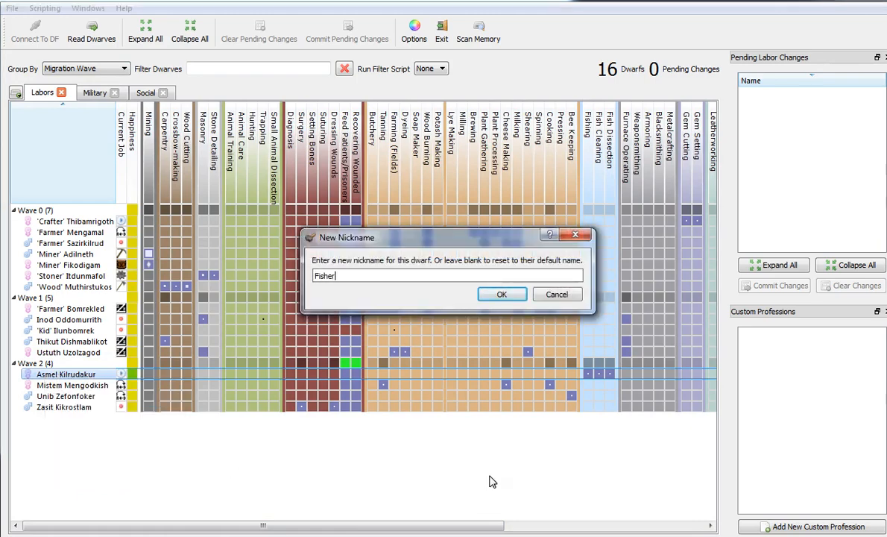
{"action": "key", "text": "Return"}
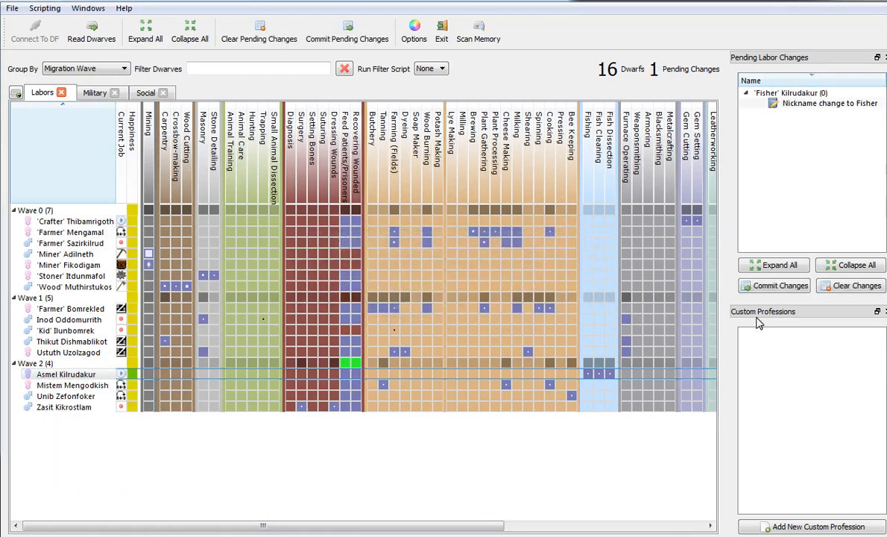
{"action": "left_click", "coordinate": [780, 286]}
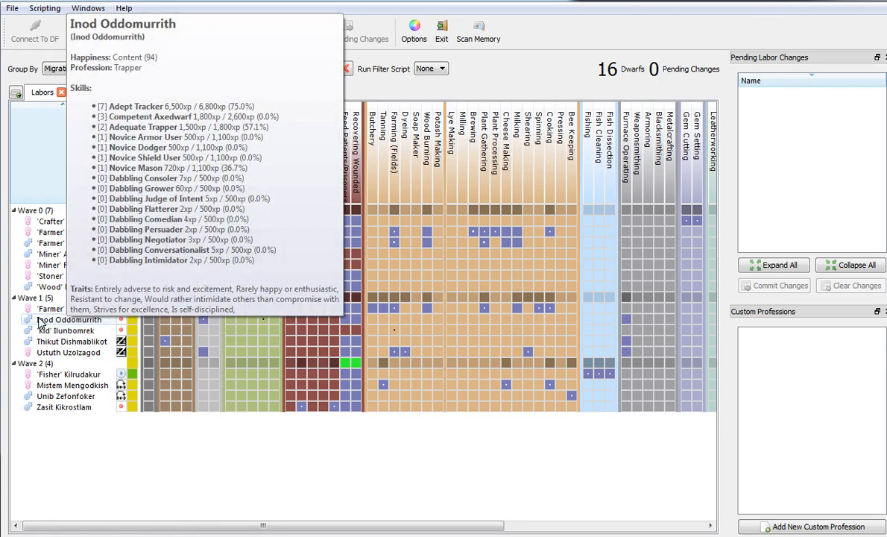
Nickname Inod Oddomurrith and Thikut Dishmablikot 'Army'.
{"action": "right_click", "coordinate": [67, 319]}
{"action": "left_click", "coordinate": [89, 391]}
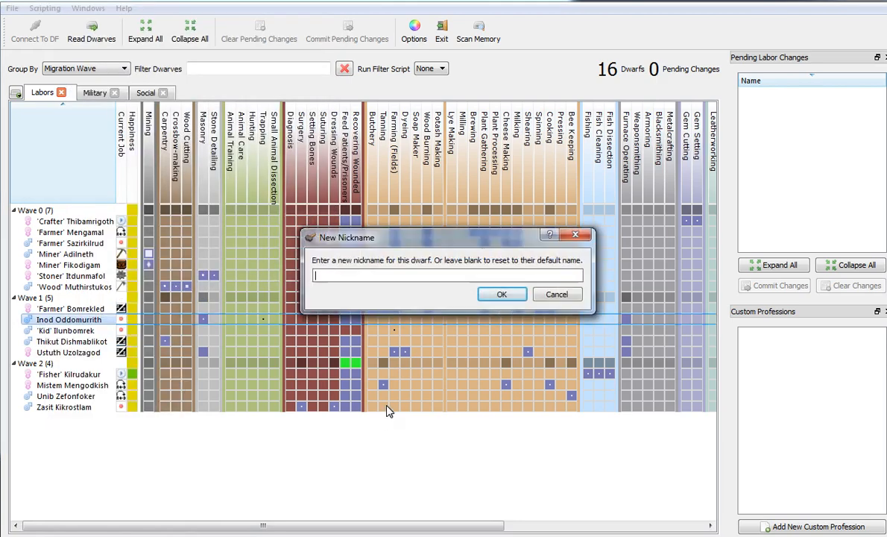
{"action": "type", "text": "Army"}
{"action": "key", "text": "Return"}
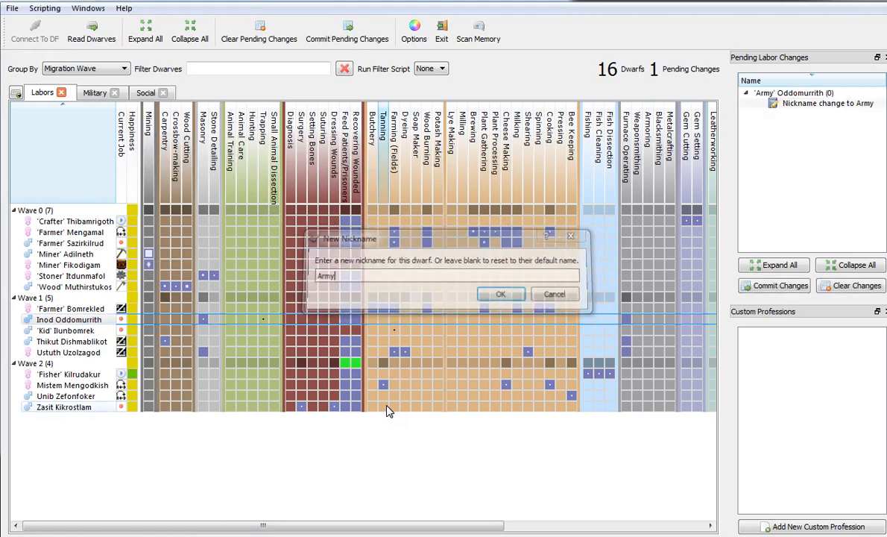
{"action": "right_click", "coordinate": [67, 341]}
{"action": "left_click", "coordinate": [121, 414]}
{"action": "type", "text": "Army"}
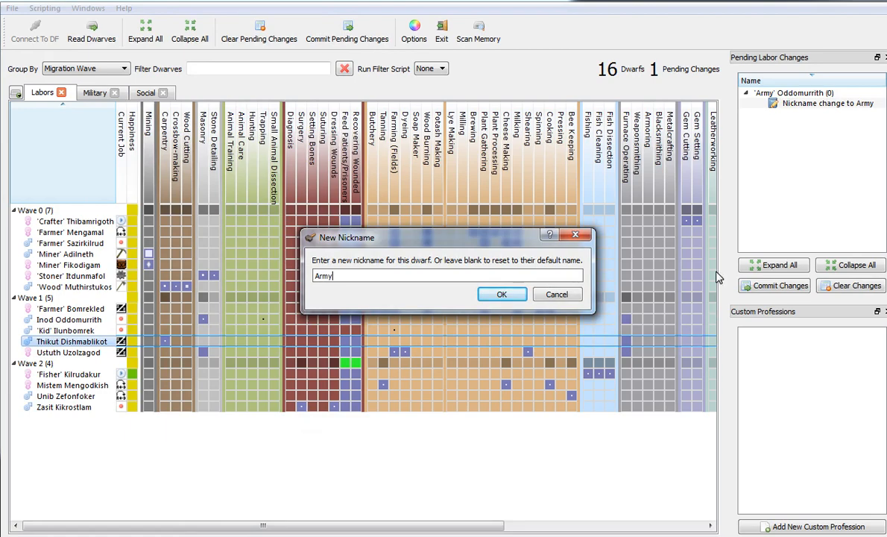
{"action": "left_click", "coordinate": [501, 294]}
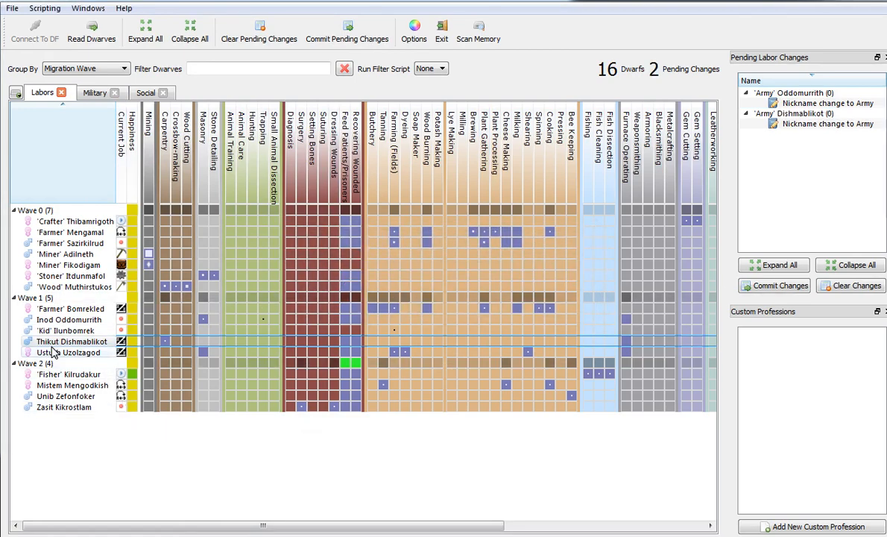
{"action": "mouse_move", "coordinate": [69, 352]}
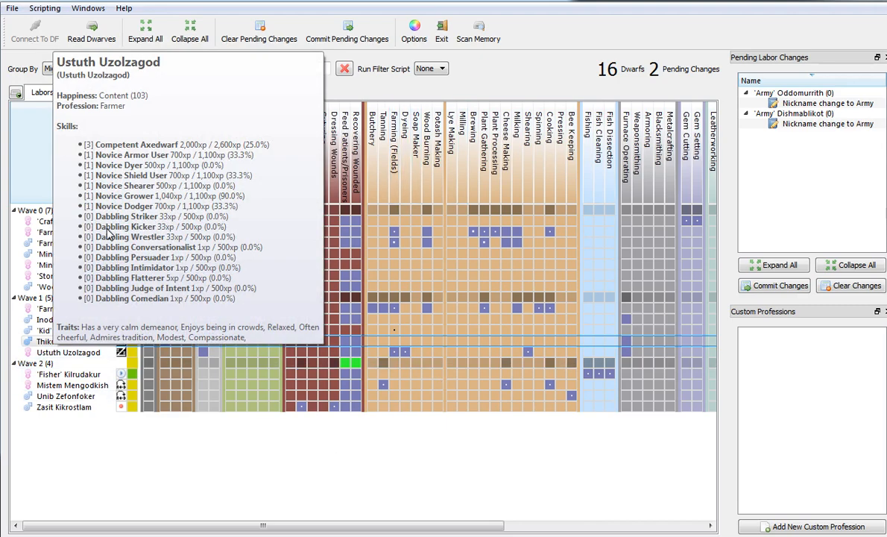
Commit the pending nicknames, then nickname Ustuth Uzolzagod 'Army' and commit it.
{"action": "left_click", "coordinate": [780, 285]}
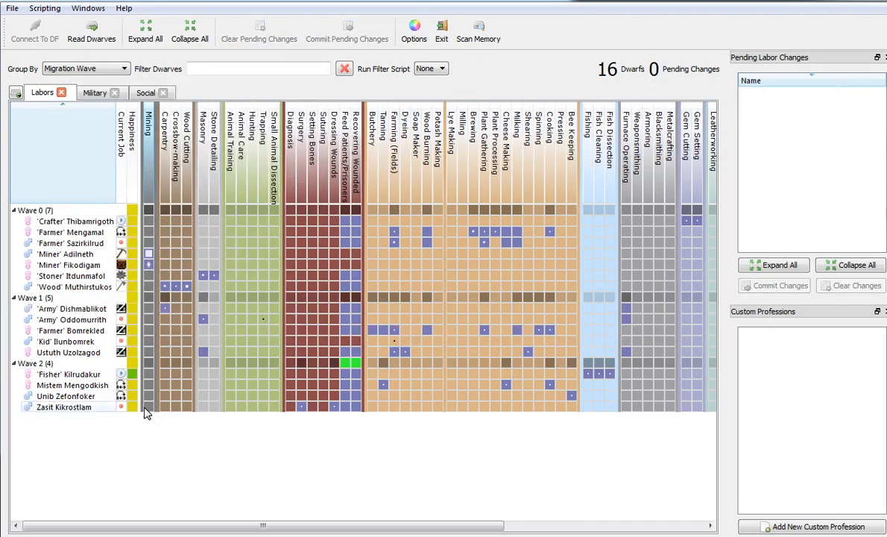
{"action": "left_click", "coordinate": [68, 352]}
{"action": "right_click", "coordinate": [59, 356]}
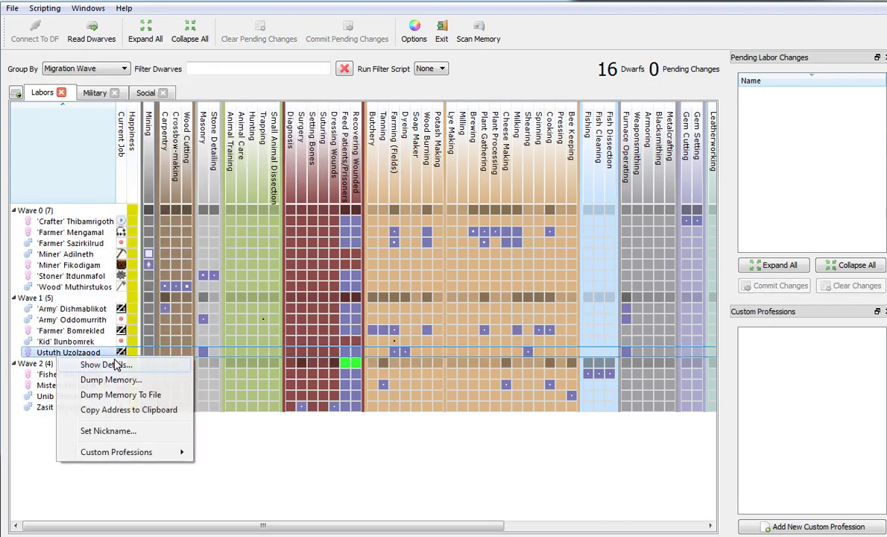
{"action": "left_click", "coordinate": [126, 427]}
{"action": "type", "text": "Army"}
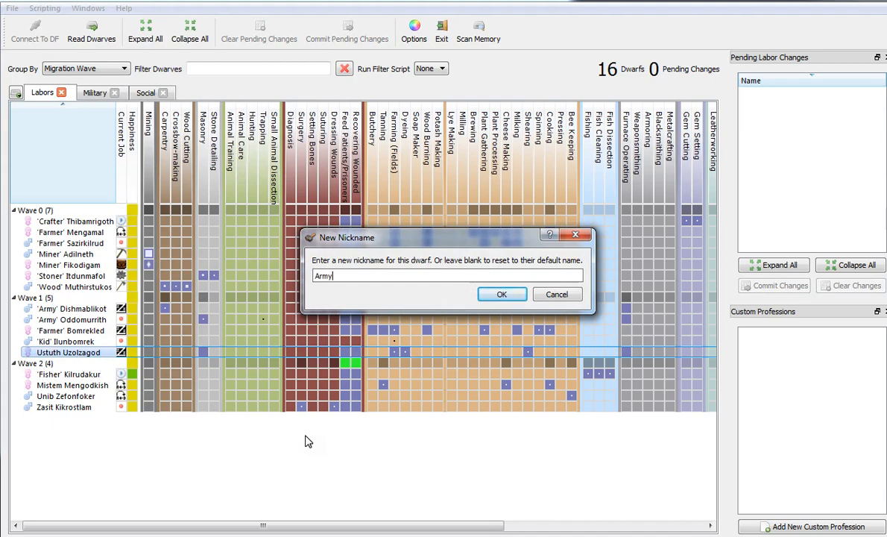
{"action": "key", "text": "Return"}
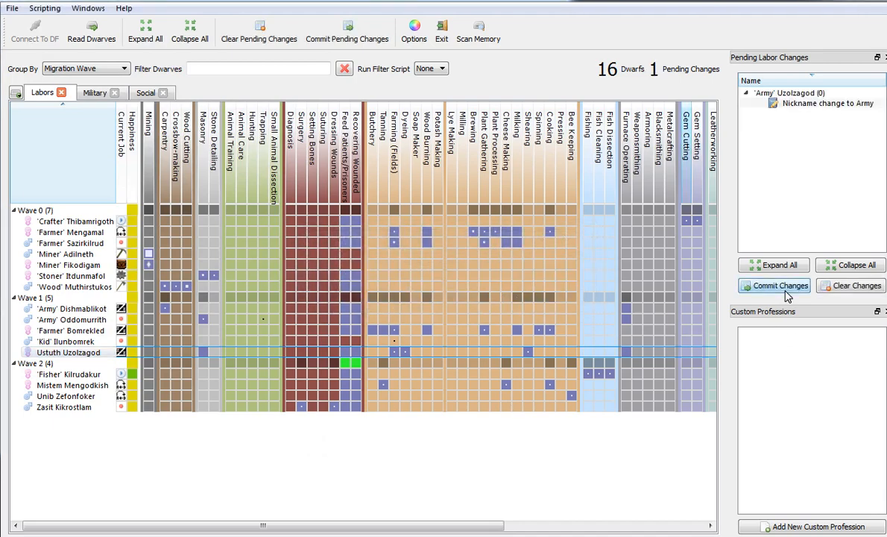
{"action": "left_click", "coordinate": [780, 285]}
On the military skills grid, nickname Unib Zefonfoker 'Army H'.
{"action": "left_click", "coordinate": [95, 93]}
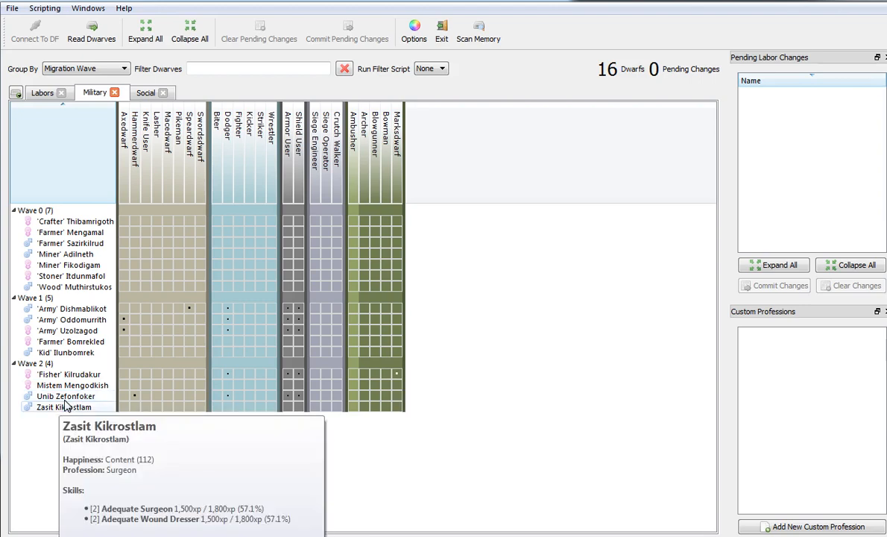
{"action": "mouse_move", "coordinate": [66, 396]}
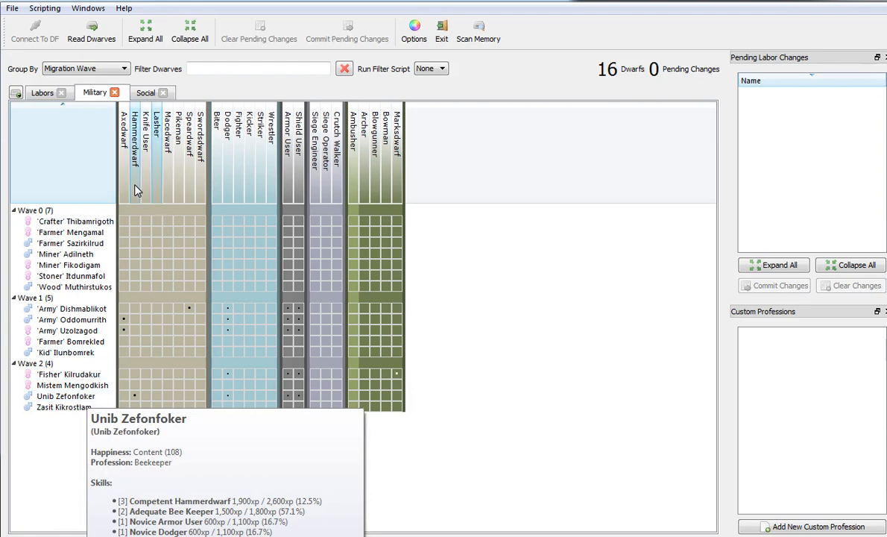
{"action": "right_click", "coordinate": [72, 400]}
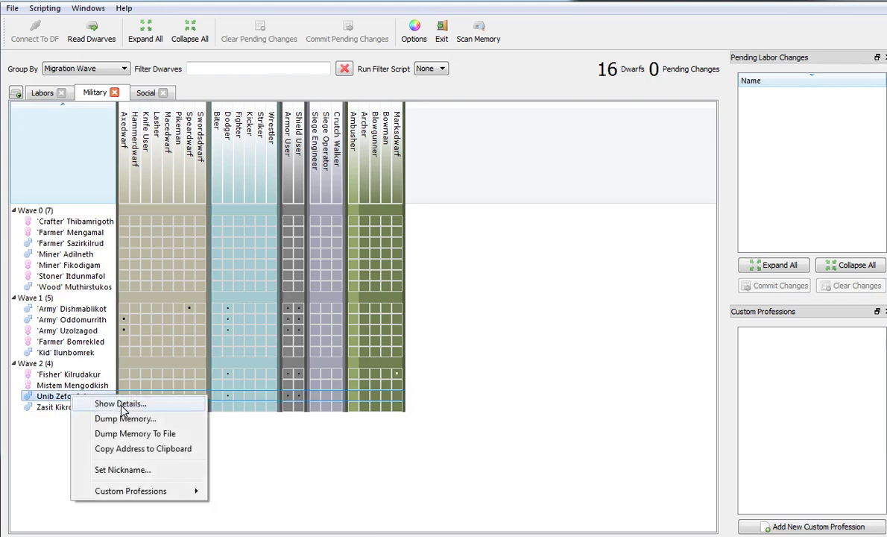
{"action": "left_click", "coordinate": [126, 466]}
{"action": "type", "text": "A"}
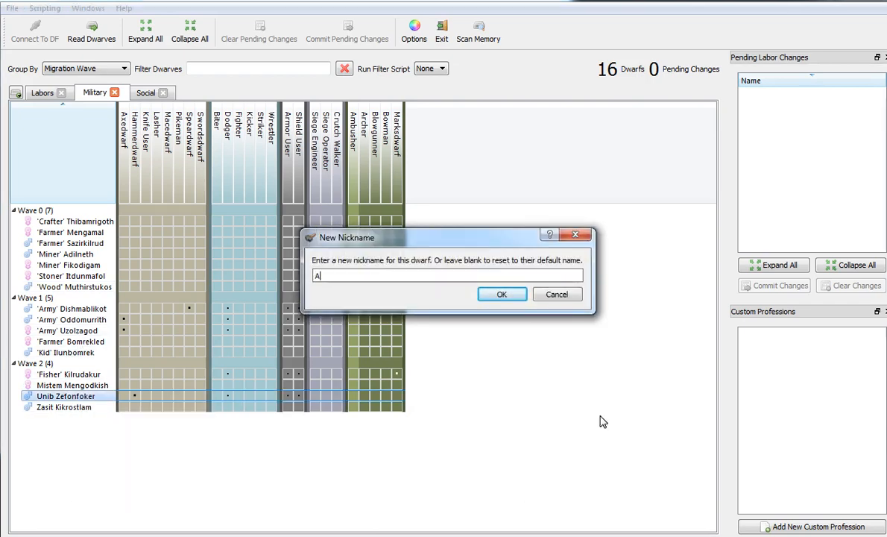
{"action": "type", "text": "rmy H"}
{"action": "key", "text": "Return"}
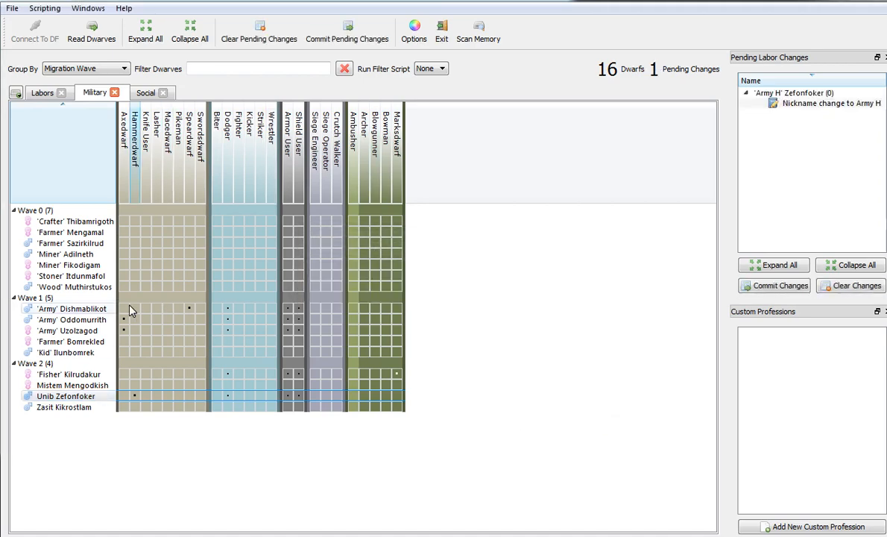
Rename 'Army' Uzolzagod and 'Army' Oddomurrith to 'Army A'.
{"action": "right_click", "coordinate": [71, 330]}
{"action": "left_click", "coordinate": [127, 406]}
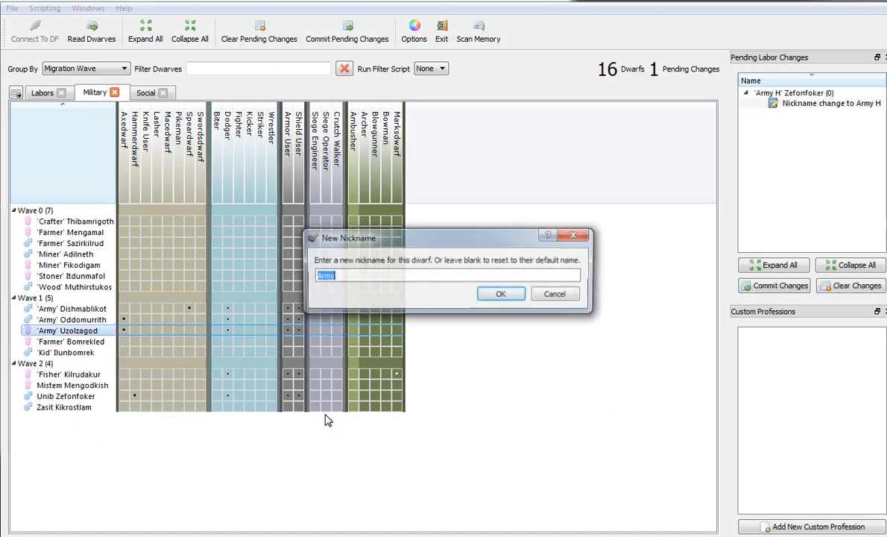
{"action": "type", "text": "Ar"}
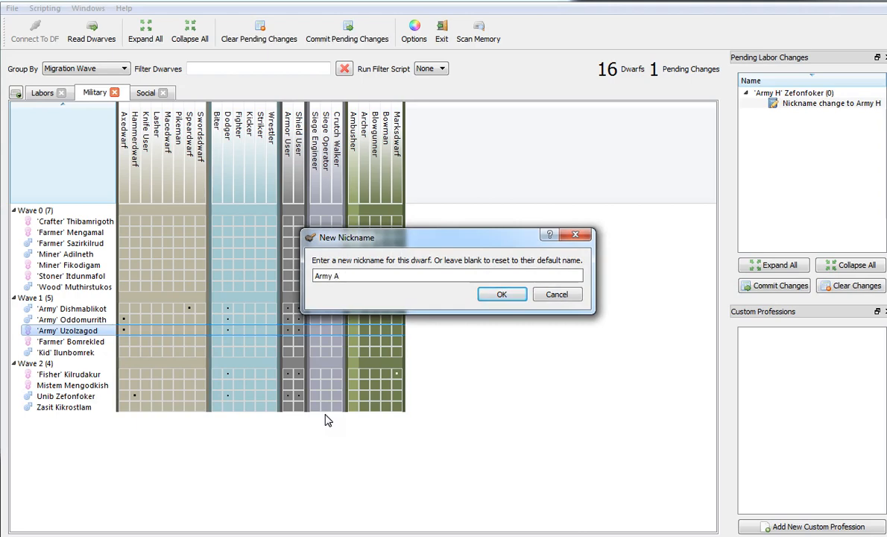
{"action": "key", "text": "Return"}
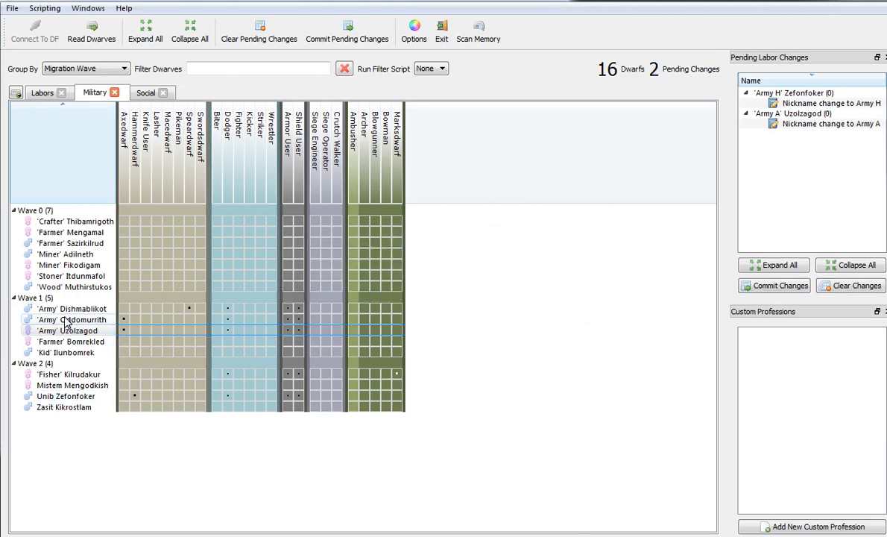
{"action": "right_click", "coordinate": [66, 320]}
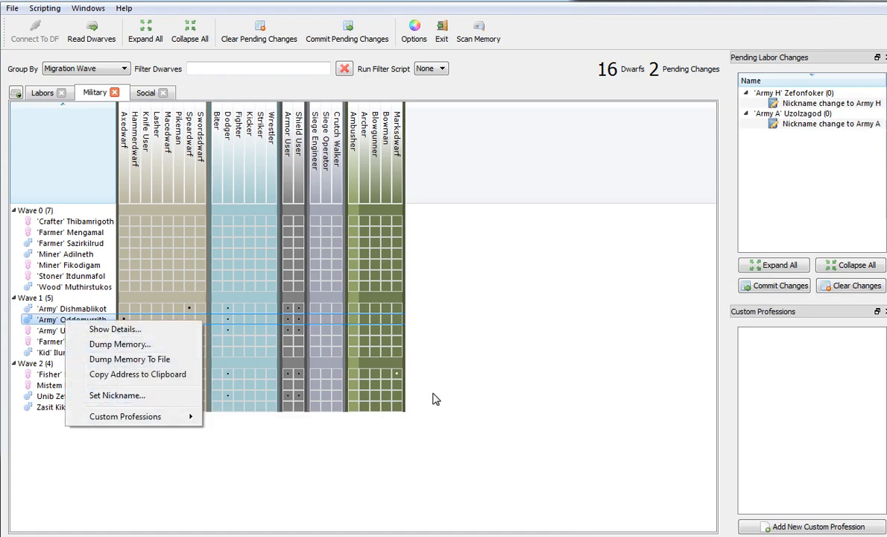
{"action": "left_click", "coordinate": [117, 395]}
{"action": "type", "text": "Army A"}
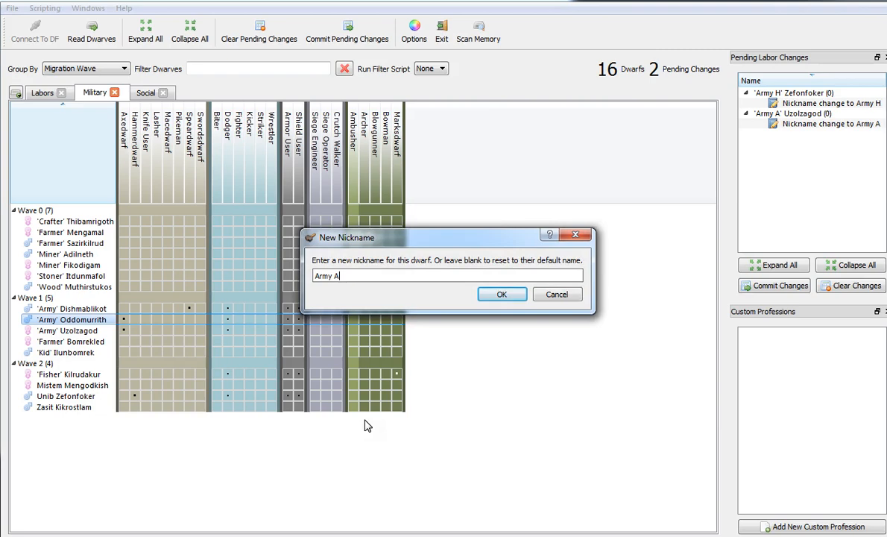
{"action": "key", "text": "Return"}
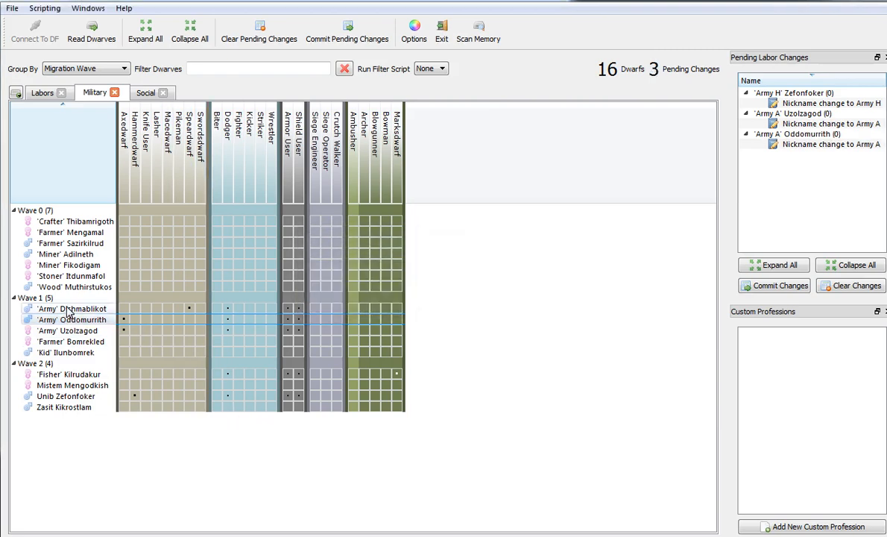
Rename 'Army' Dishmablikot to 'Army P'.
{"action": "right_click", "coordinate": [71, 308]}
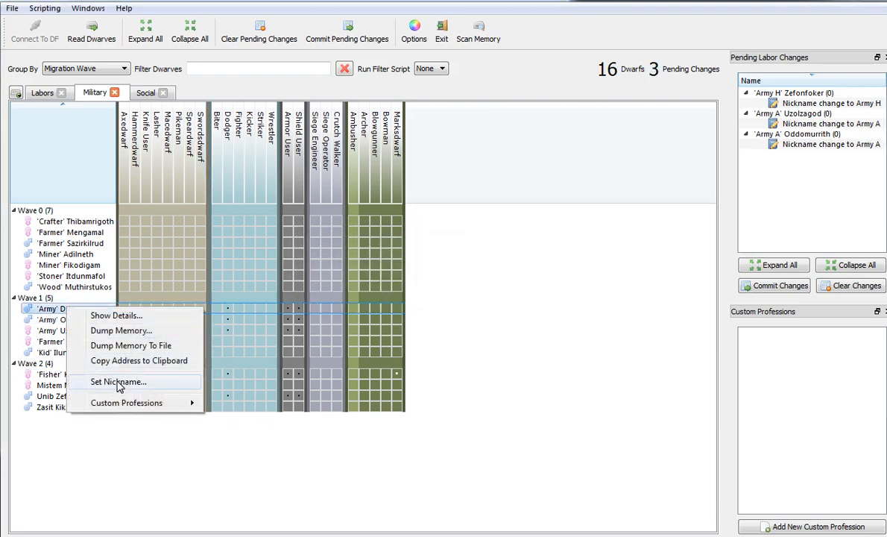
{"action": "left_click", "coordinate": [118, 382]}
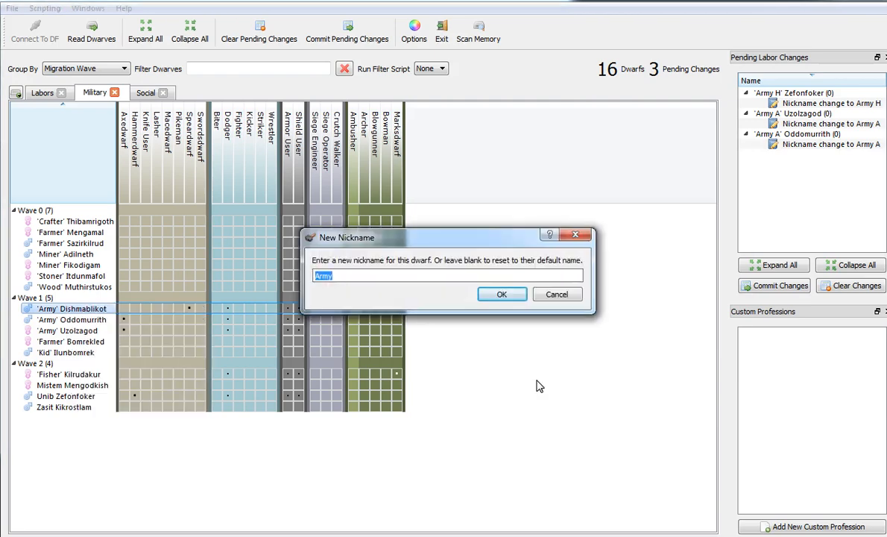
{"action": "type", "text": "y"}
{"action": "left_click", "coordinate": [501, 294]}
Commit the four nicknames, group dwarves by nickname, and return to the labors grid.
{"action": "left_click", "coordinate": [771, 287]}
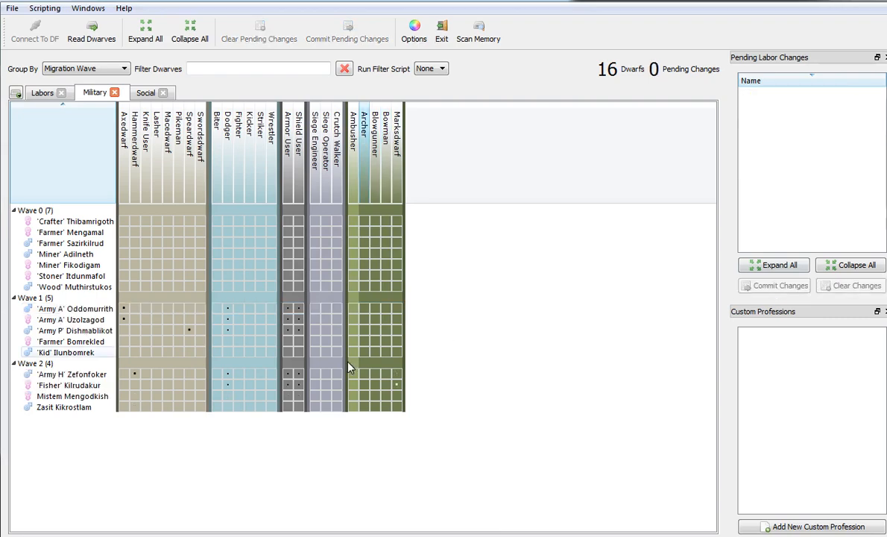
{"action": "left_click", "coordinate": [86, 68]}
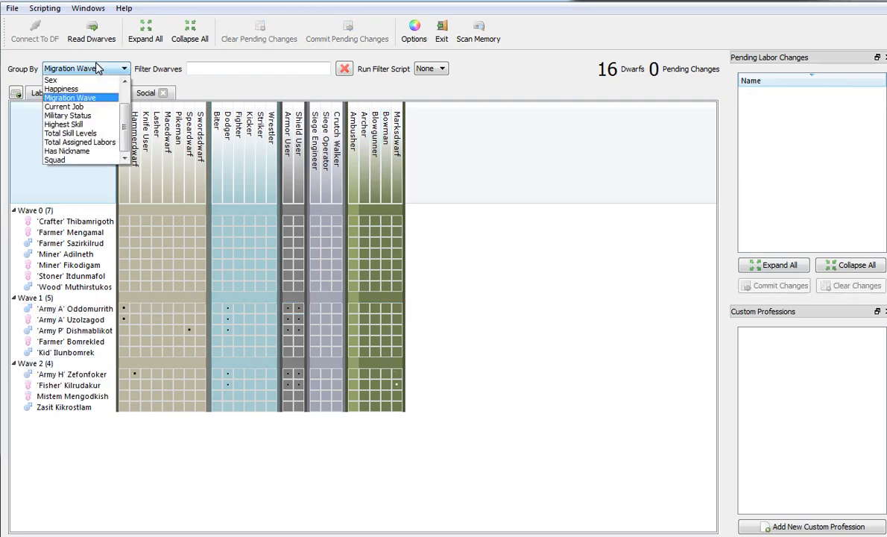
{"action": "left_click", "coordinate": [66, 152]}
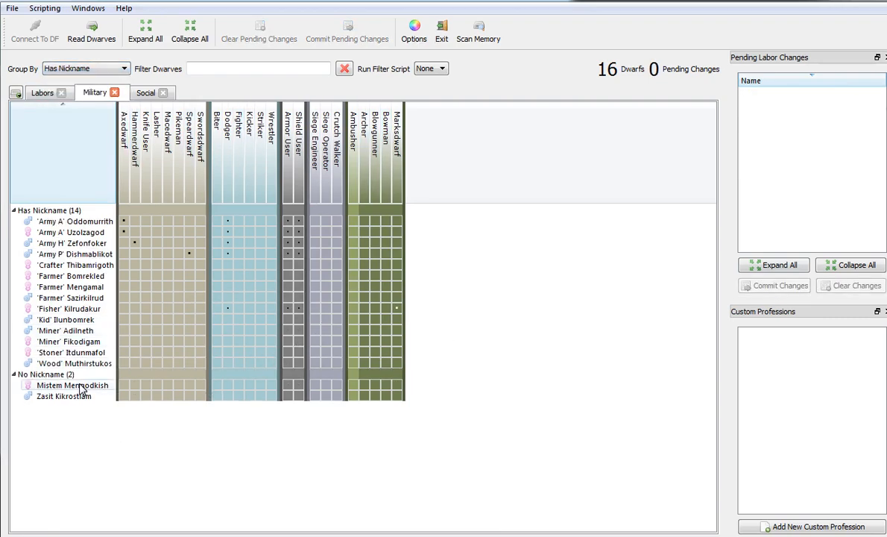
{"action": "left_click", "coordinate": [41, 92]}
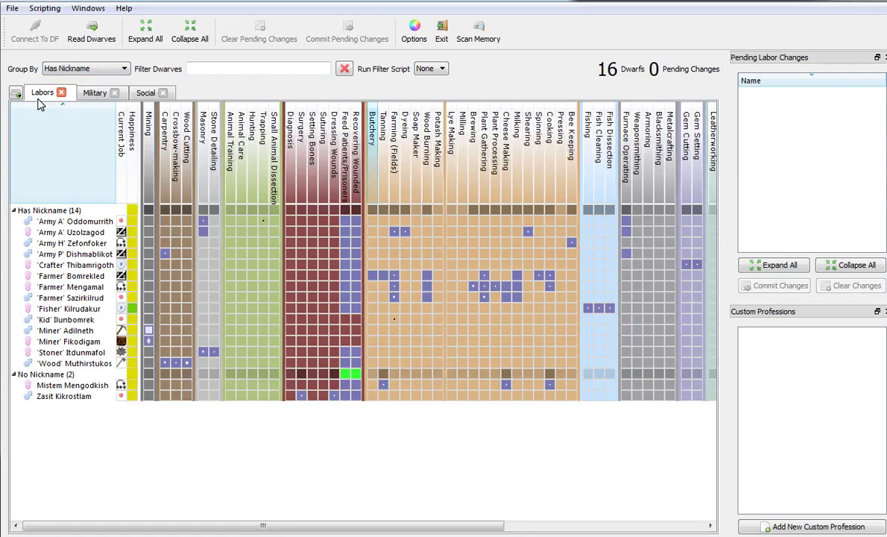
Give Zasit Kikrostlam Diagnosis, Suturing and Setting Bones, nickname him 'Doctor', and commit.
{"action": "left_click", "coordinate": [301, 395]}
{"action": "left_click", "coordinate": [322, 396]}
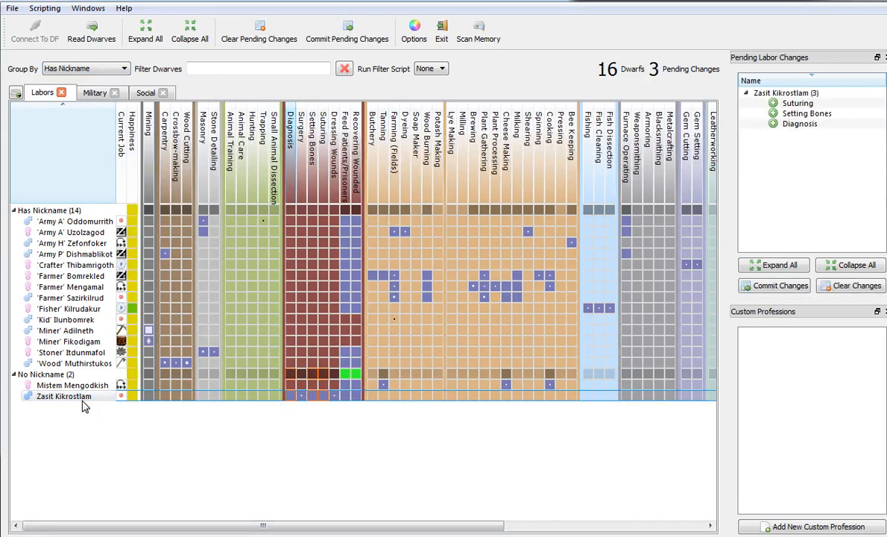
{"action": "right_click", "coordinate": [82, 396]}
{"action": "left_click", "coordinate": [116, 473]}
{"action": "type", "text": "Do"}
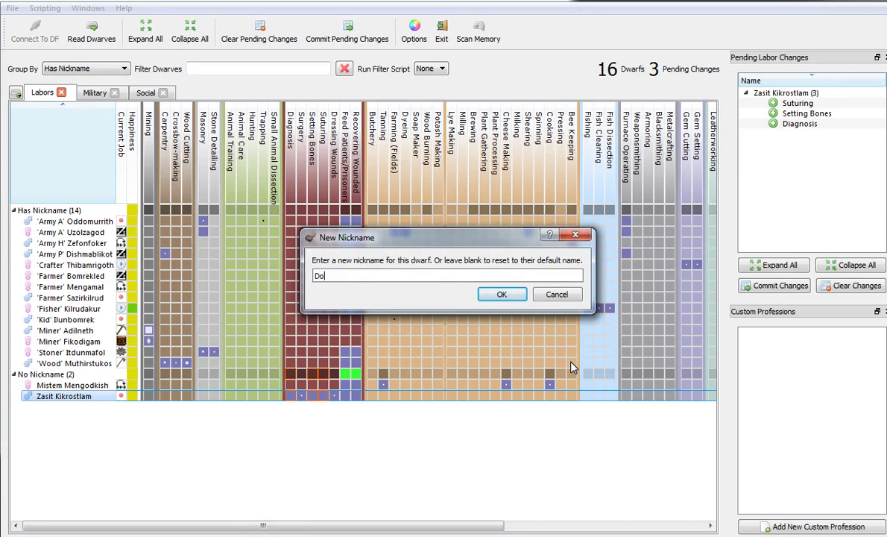
{"action": "type", "text": "ctor"}
{"action": "key", "text": "Return"}
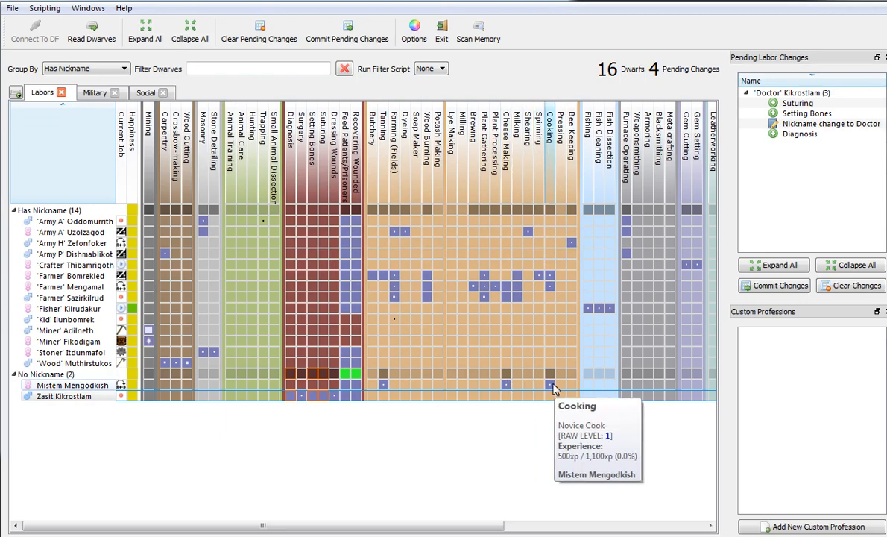
{"action": "left_click_drag", "start_coordinate": [495, 525], "coordinate": [693, 525]}
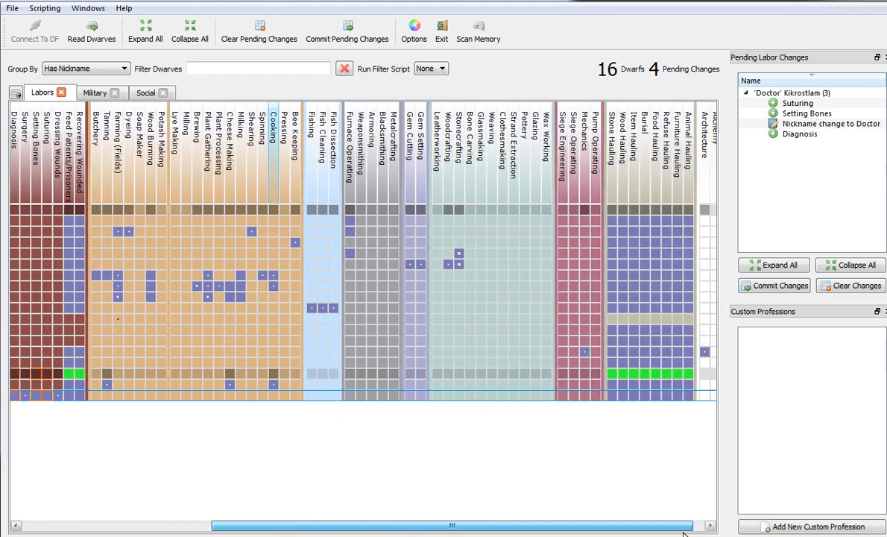
{"action": "left_click_drag", "start_coordinate": [462, 526], "coordinate": [149, 526]}
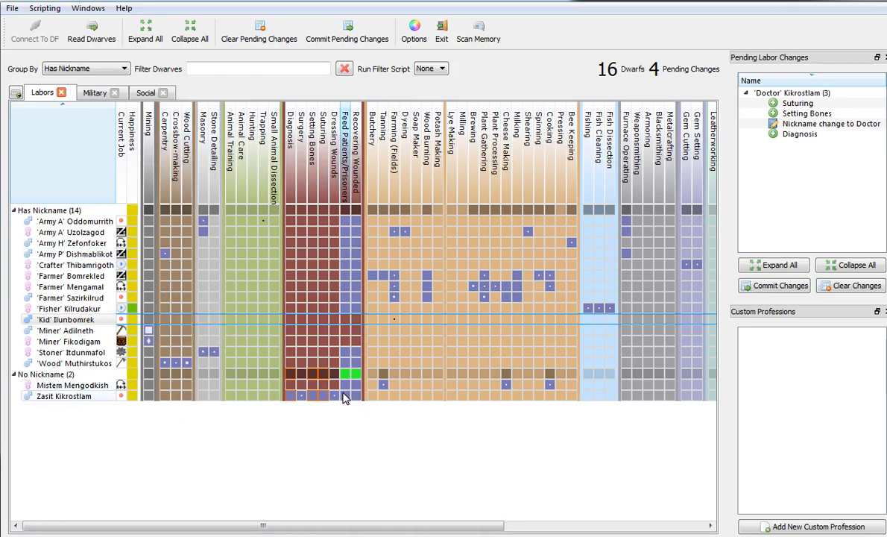
{"action": "left_click", "coordinate": [781, 286]}
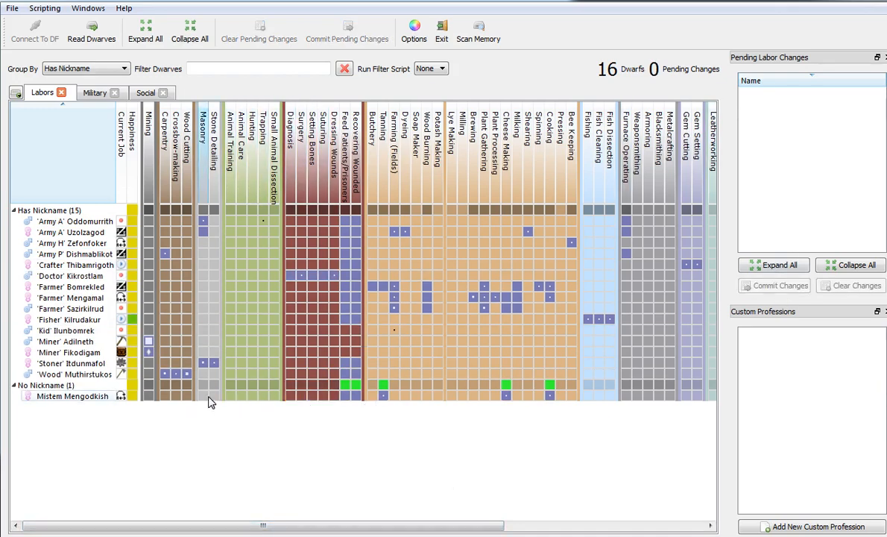
Enable Masonry, Stone Detailing, Wood Burning, Furnace Operating and Stonecrafting for Mistem Mengodkish.
{"action": "left_click", "coordinate": [203, 395]}
{"action": "left_click", "coordinate": [214, 395]}
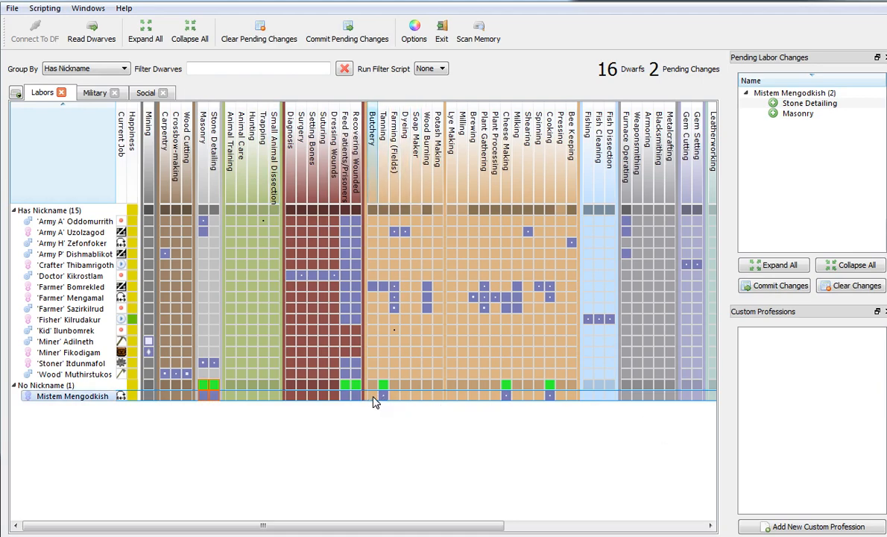
{"action": "left_click", "coordinate": [427, 396]}
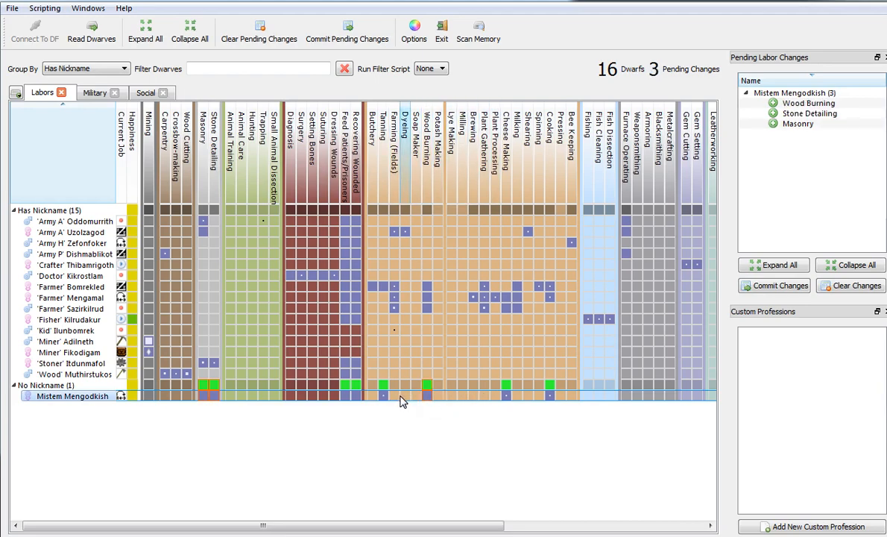
{"action": "left_click", "coordinate": [627, 395]}
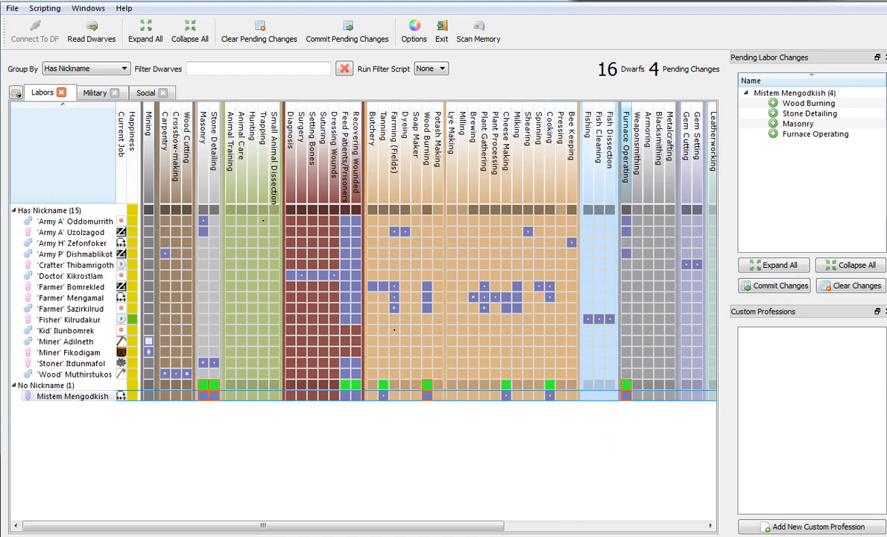
{"action": "left_click_drag", "start_coordinate": [478, 530], "coordinate": [656, 530]}
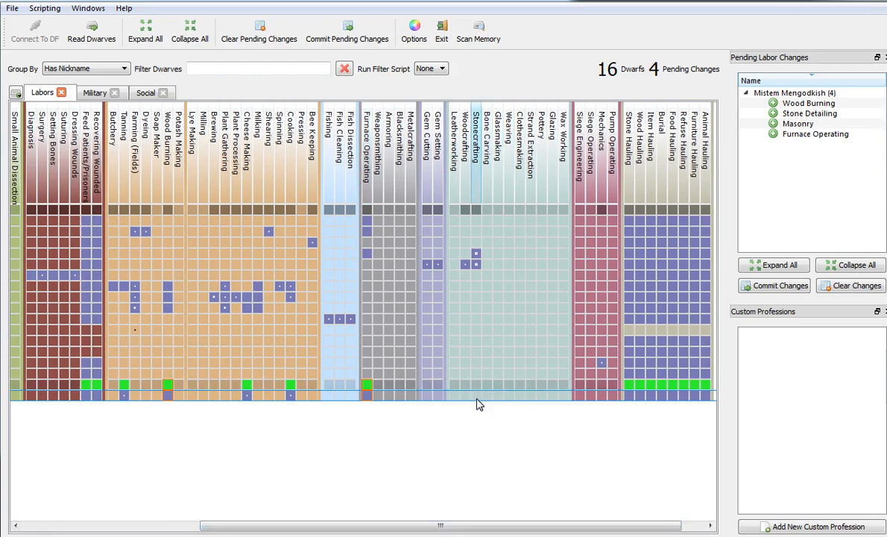
{"action": "left_click", "coordinate": [478, 395]}
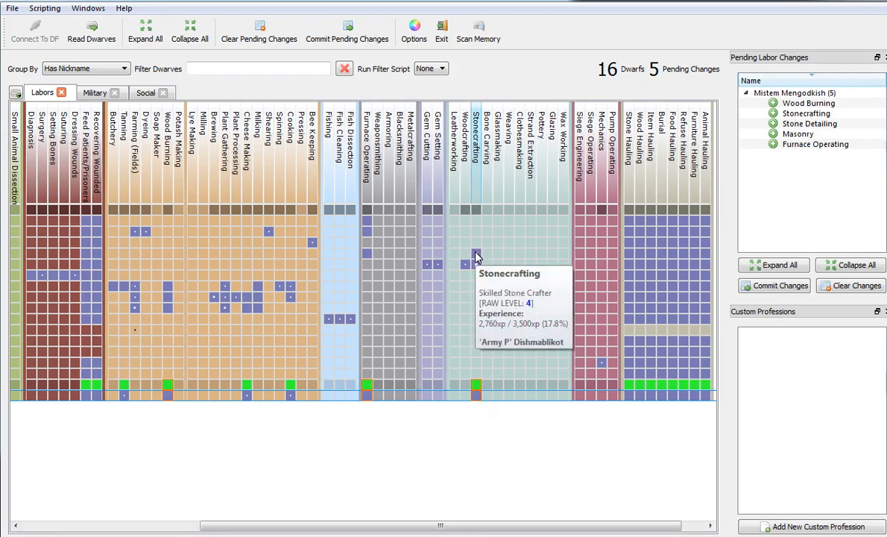
{"action": "left_click_drag", "start_coordinate": [440, 525], "coordinate": [198, 530]}
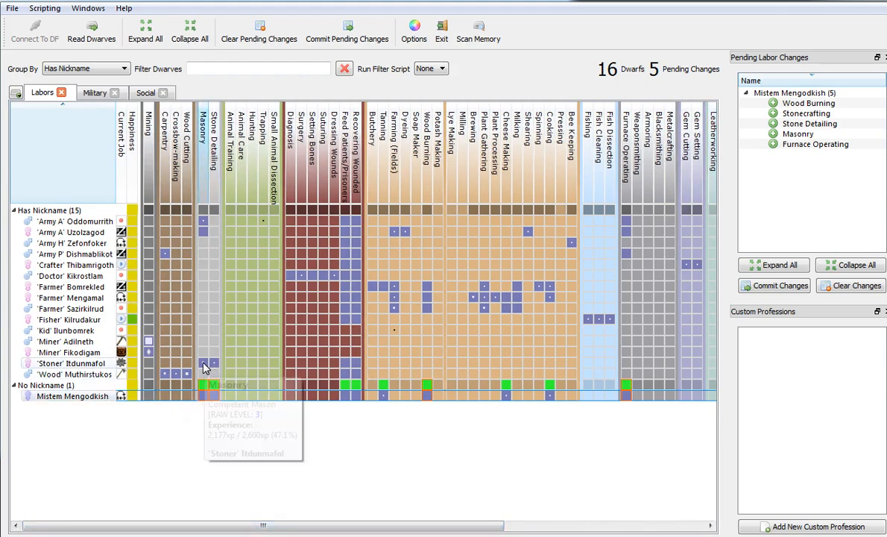
{"action": "left_click_drag", "start_coordinate": [263, 526], "coordinate": [462, 525]}
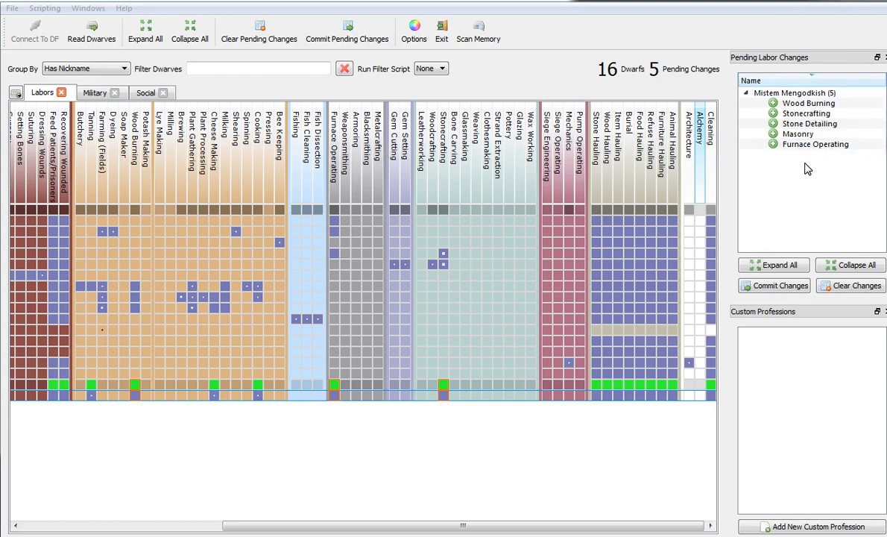
Back in Dwarf Therapist, remove Stonecrafting from Mistem Mengodkish's pending labors.
{"action": "left_click", "coordinate": [370, 525]}
{"action": "left_click_drag", "start_coordinate": [462, 525], "coordinate": [356, 523]}
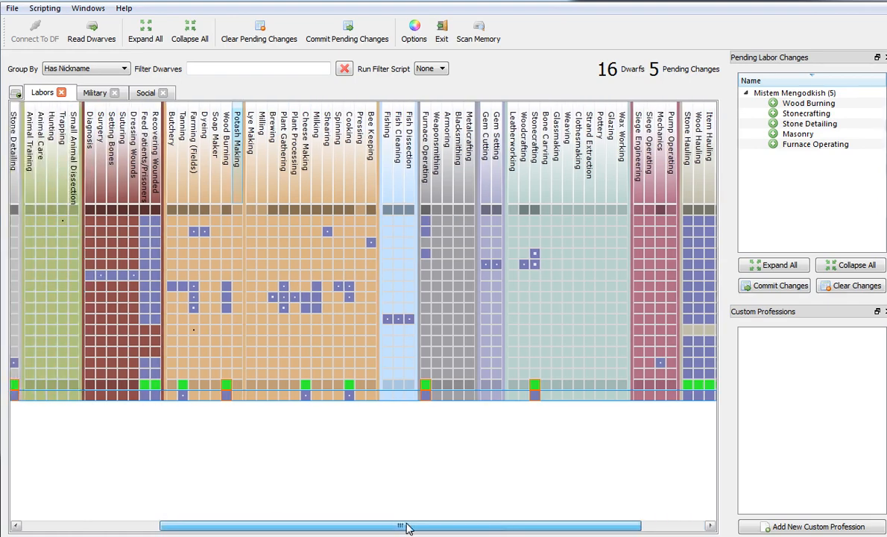
{"action": "left_click", "coordinate": [613, 387]}
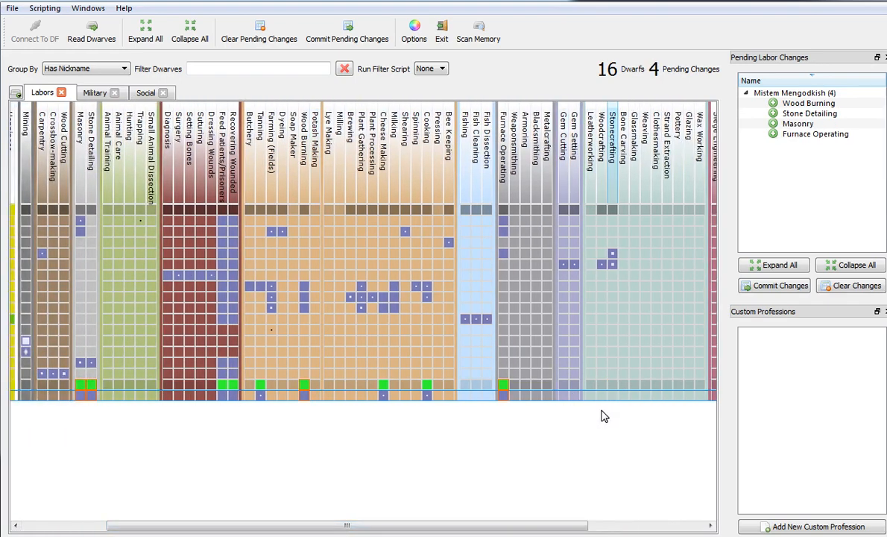
{"action": "left_click", "coordinate": [612, 388]}
{"action": "left_click_drag", "start_coordinate": [346, 525], "coordinate": [261, 525]}
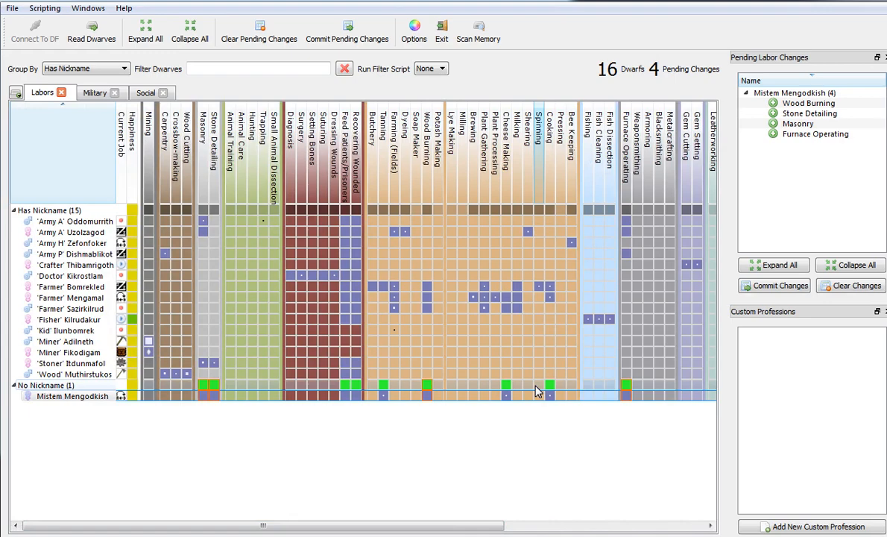
Nickname Mistem Mengodkish 'Peasant' and commit the nickname with her four labors.
{"action": "right_click", "coordinate": [82, 396]}
{"action": "left_click", "coordinate": [134, 471]}
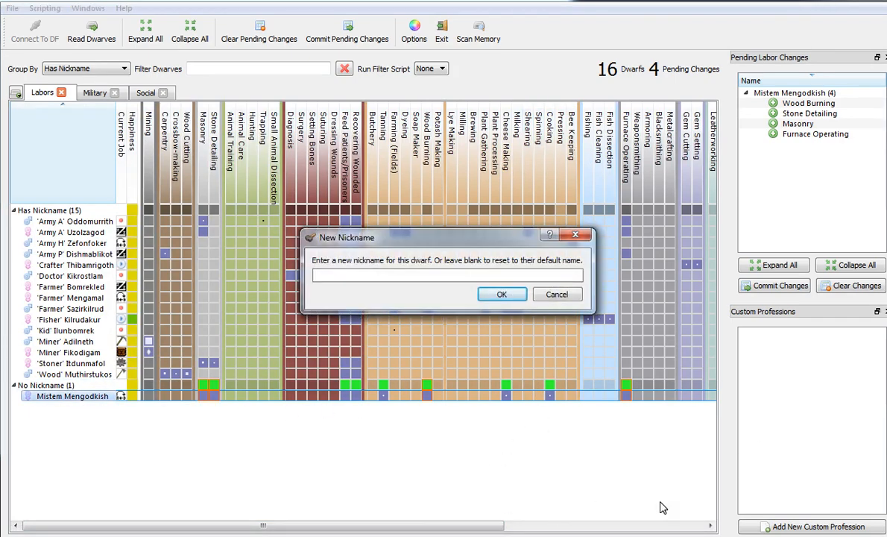
{"action": "type", "text": "Peasant"}
{"action": "key", "text": "Return"}
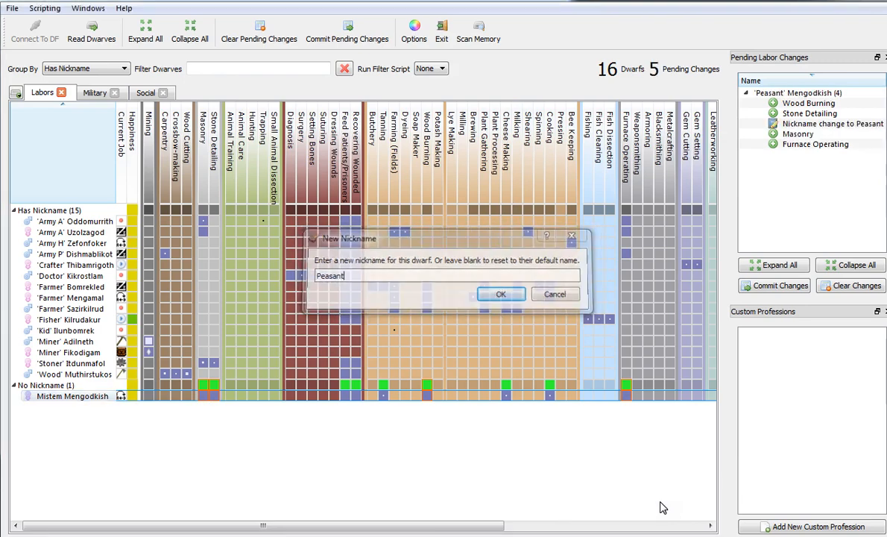
{"action": "left_click", "coordinate": [775, 286]}
Glance at the military grid, return to labors, and switch over to Dwarf Fortress.
{"action": "left_click", "coordinate": [95, 93]}
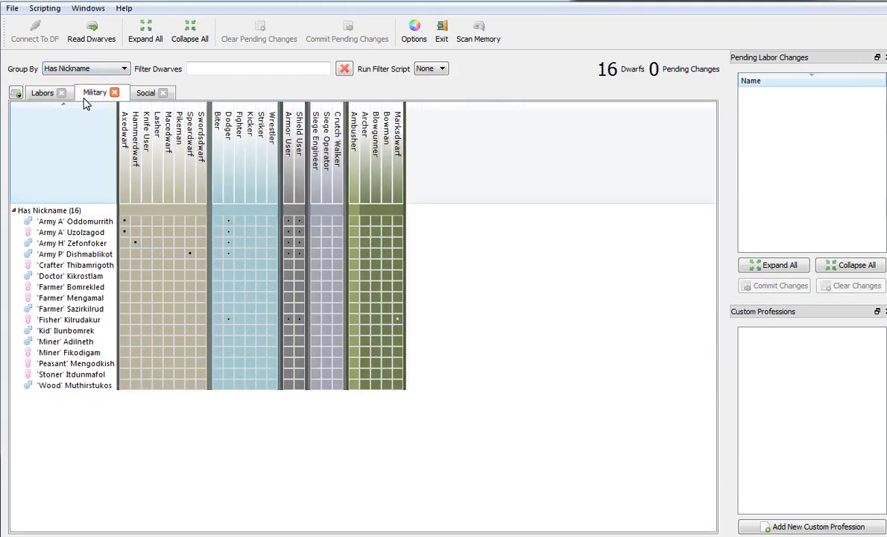
{"action": "left_click", "coordinate": [41, 92]}
{"action": "key", "text": "alt+Tab"}
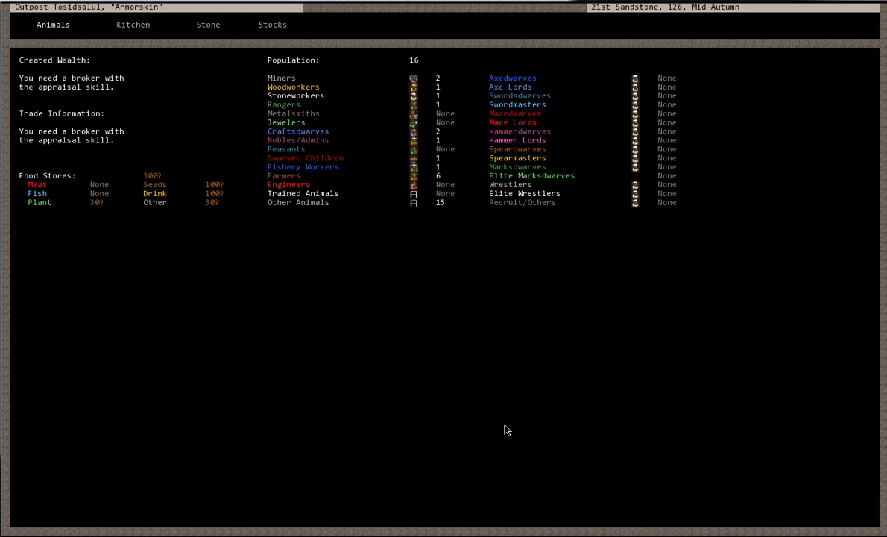
Close the status screen, unpause, move down past the workshops to the stockpile-room level, and pause.
{"action": "key", "text": "Escape"}
{"action": "key", "text": "space"}
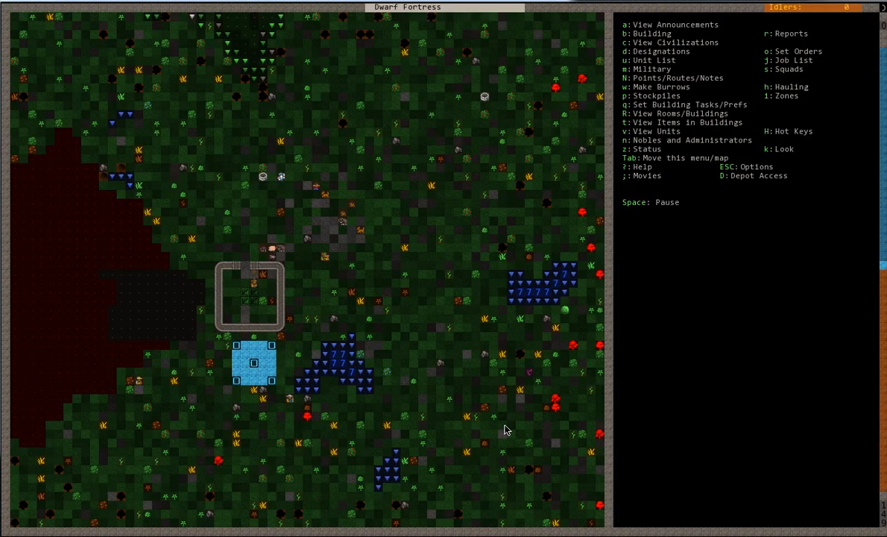
{"action": "key", "text": "greater"}
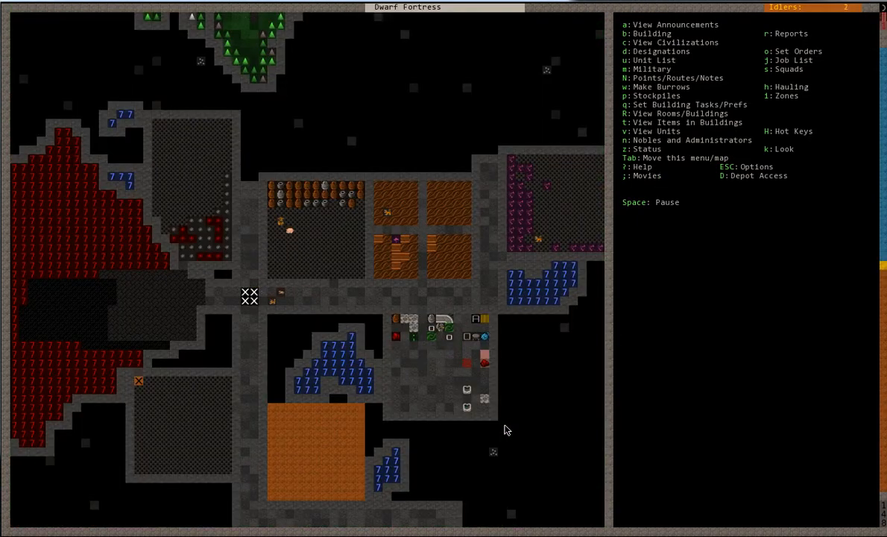
{"action": "key", "text": "greater"}
{"action": "key", "text": "Down"}
{"action": "key", "text": "greater"}
{"action": "key", "text": "less"}
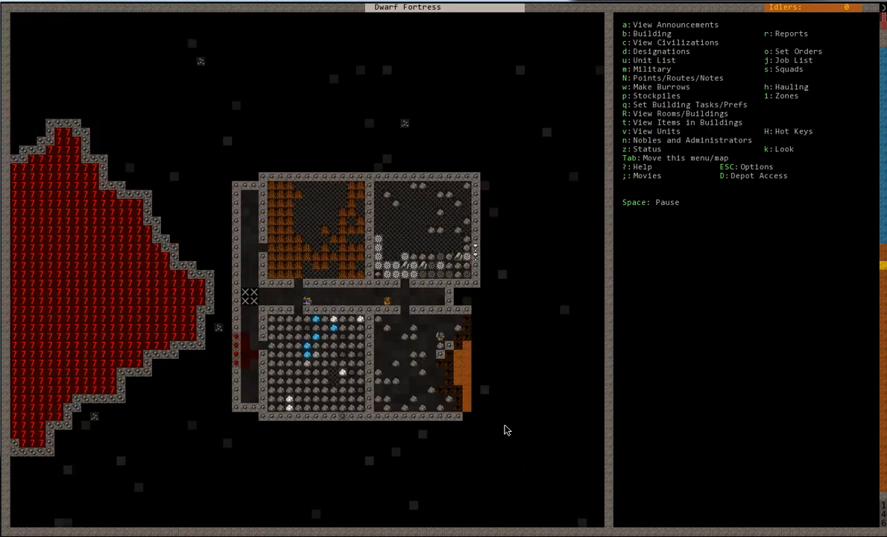
{"action": "key", "text": "Down"}
{"action": "key", "text": "Up"}
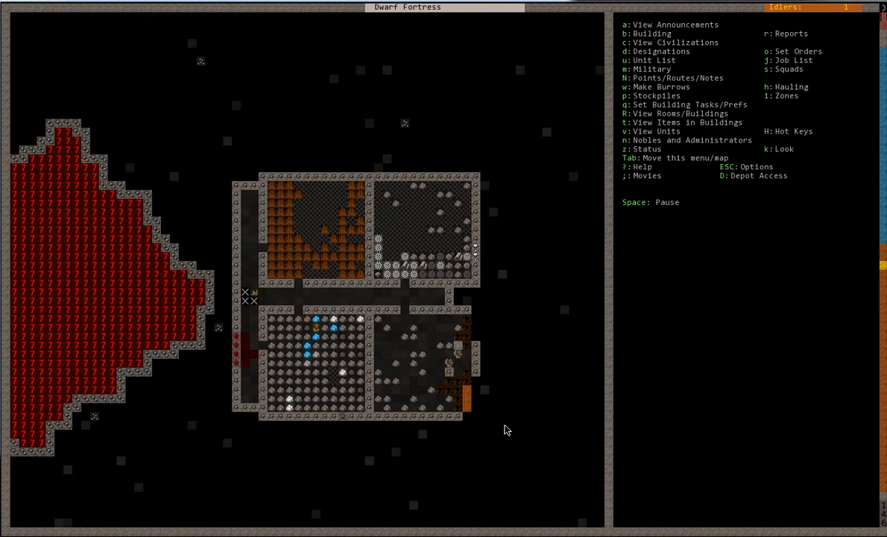
{"action": "key", "text": "space"}
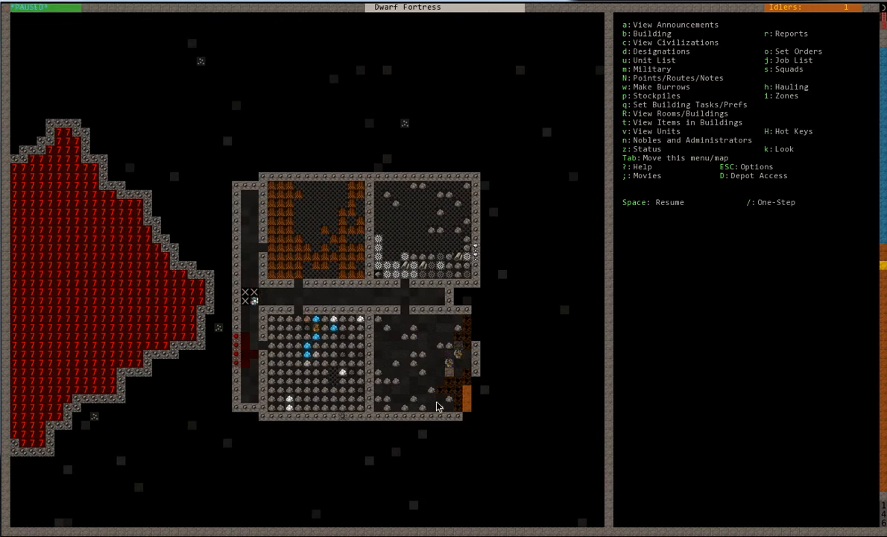